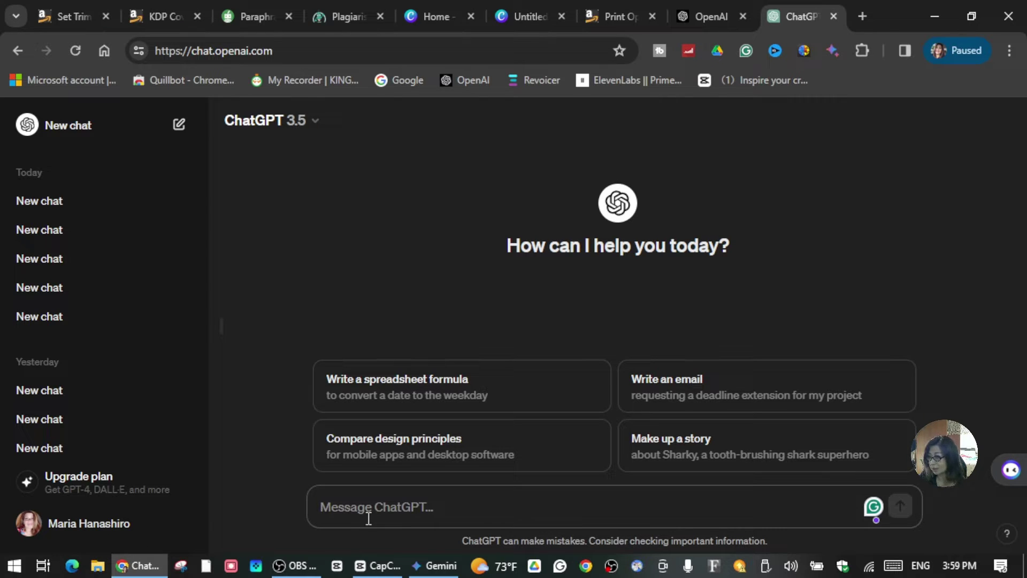
# Send the prompt "Write 10 titles for childrens book about table manners using dinosaur as a character in 500 words"
pyautogui.write('Write 10')
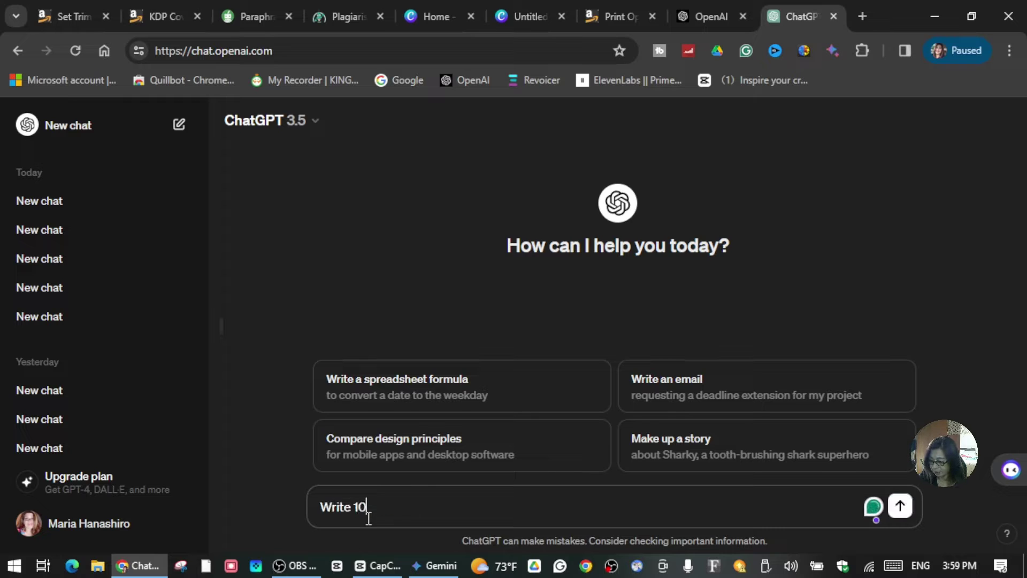
pyautogui.write(' titles ')
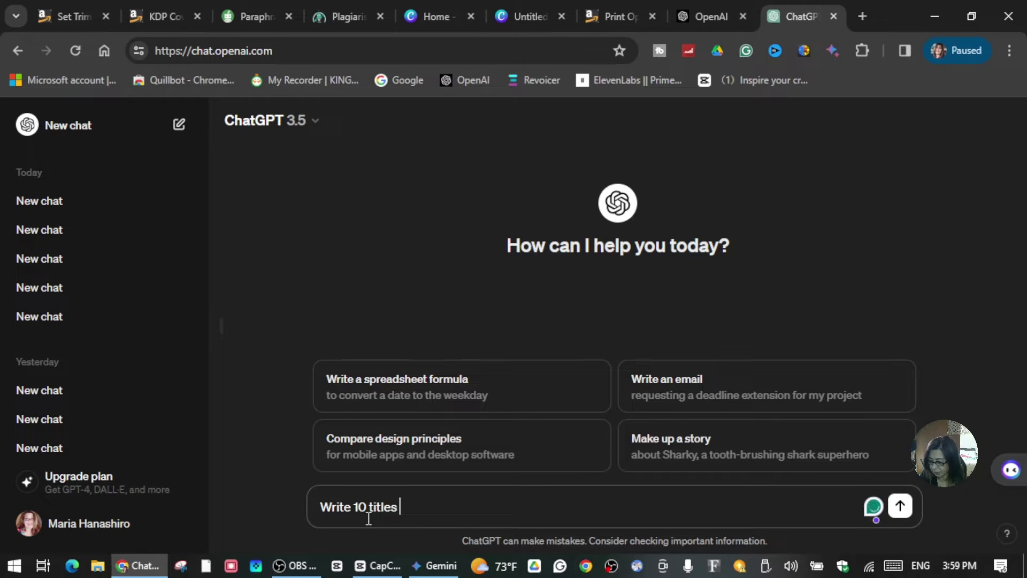
pyautogui.write('for children')
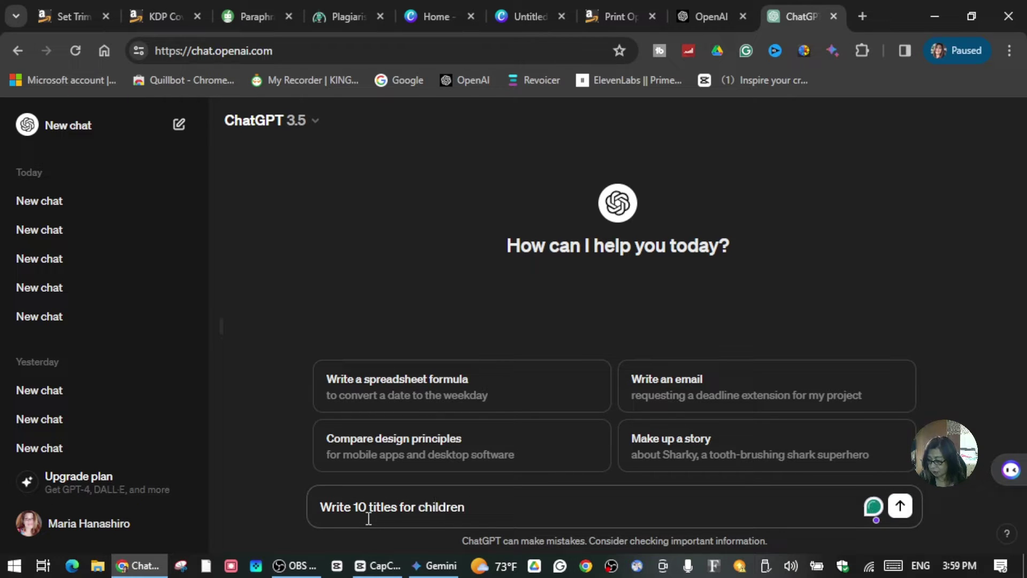
pyautogui.write('s book abo')
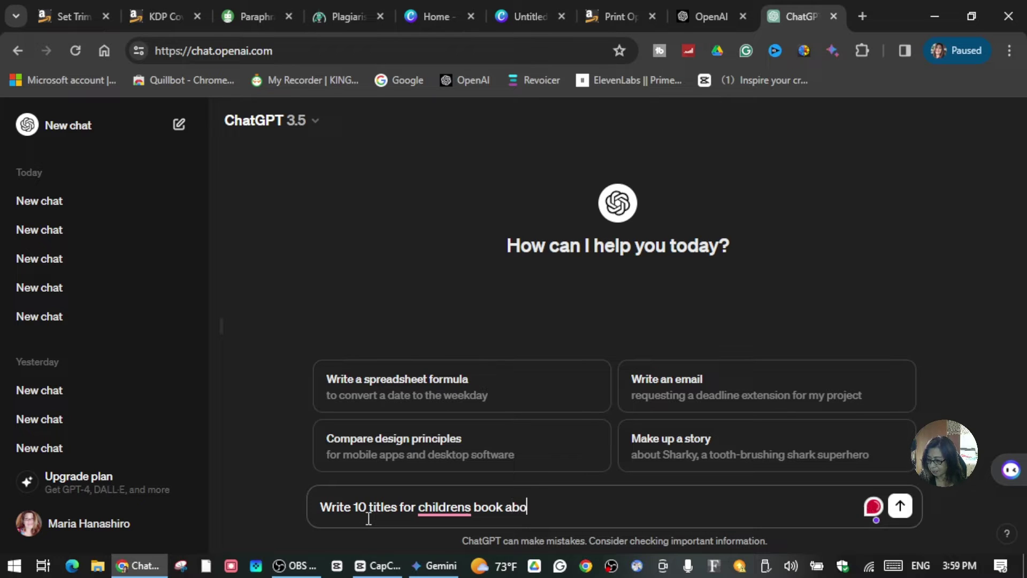
pyautogui.write('ut table ')
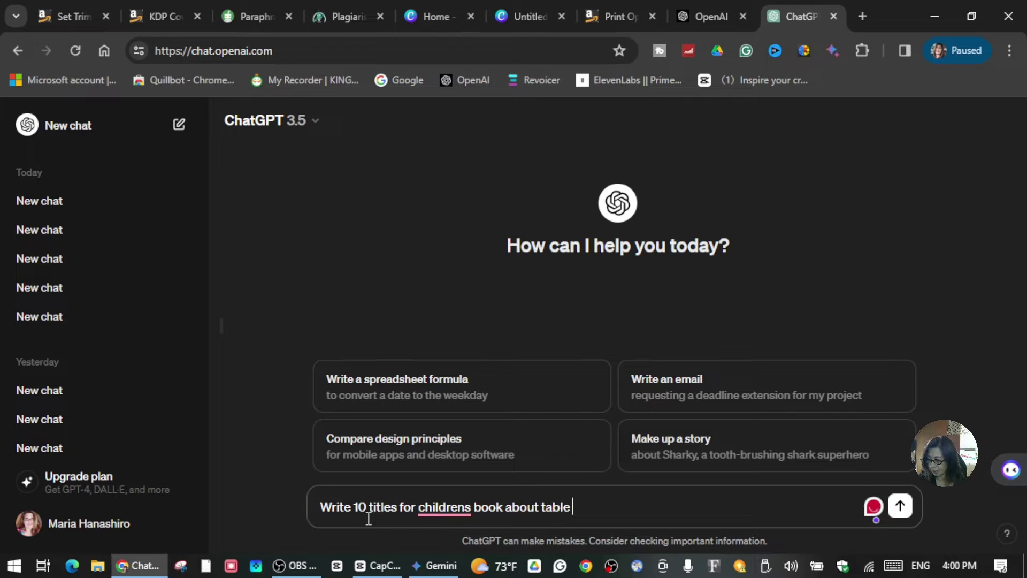
pyautogui.write('manners')
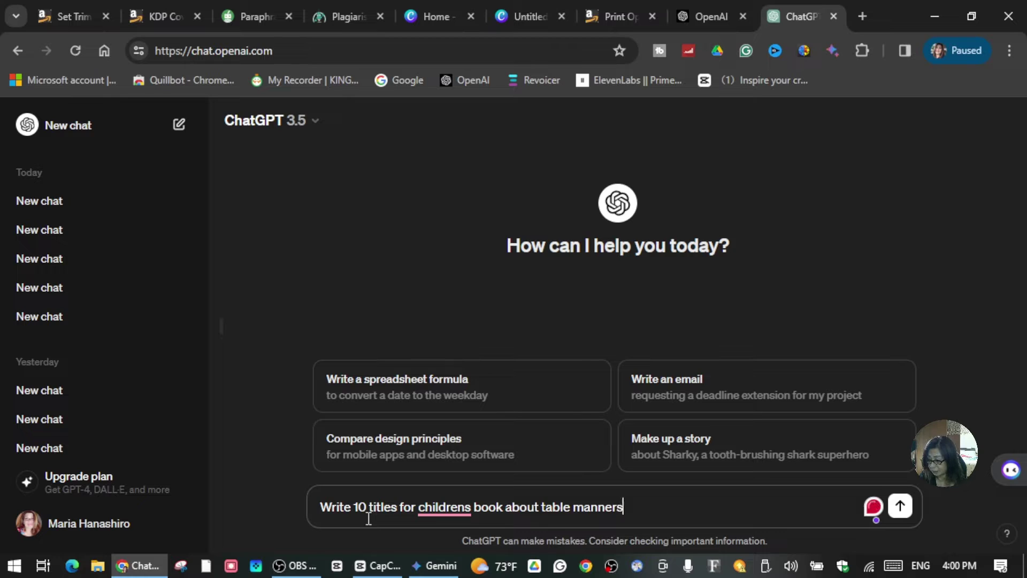
pyautogui.write(' using din')
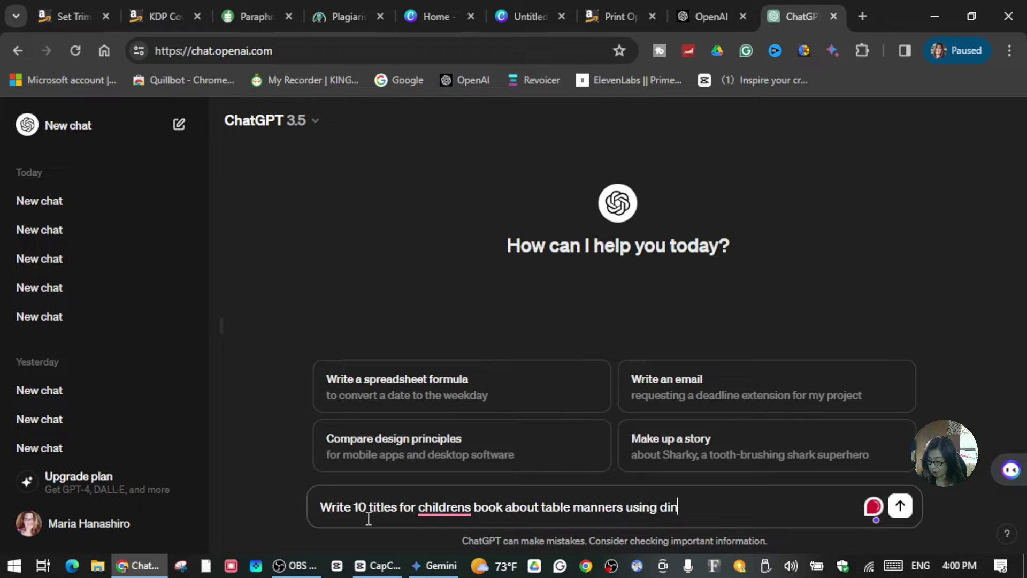
pyautogui.write('osaur ')
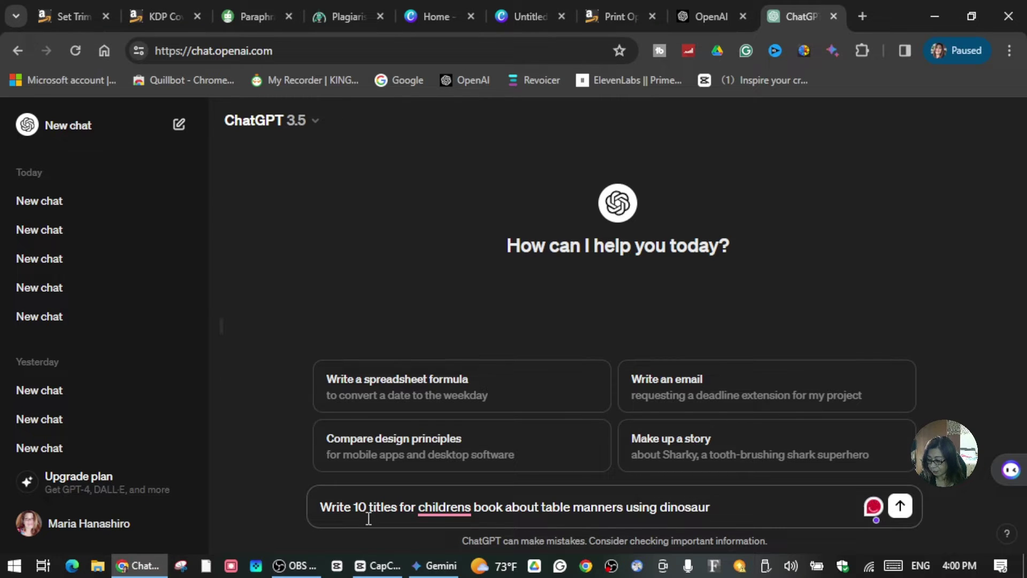
pyautogui.write('as a charac')
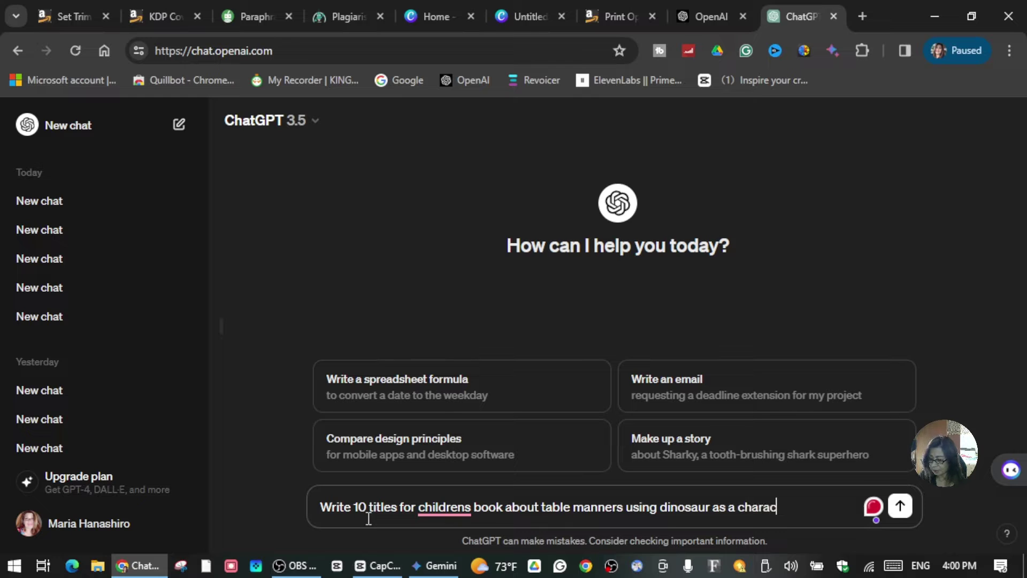
pyautogui.write('ter in ')
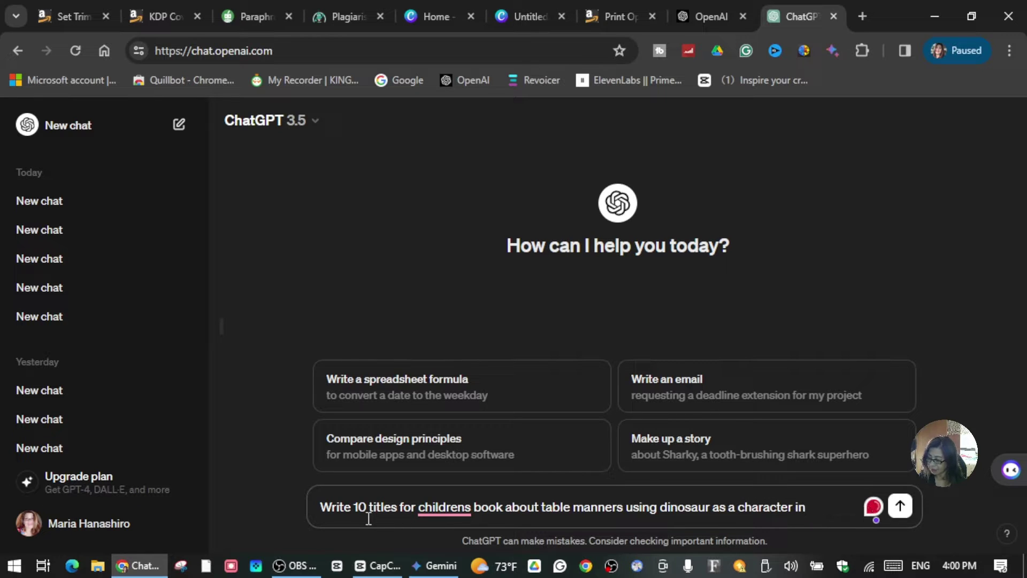
pyautogui.write('500 wo')
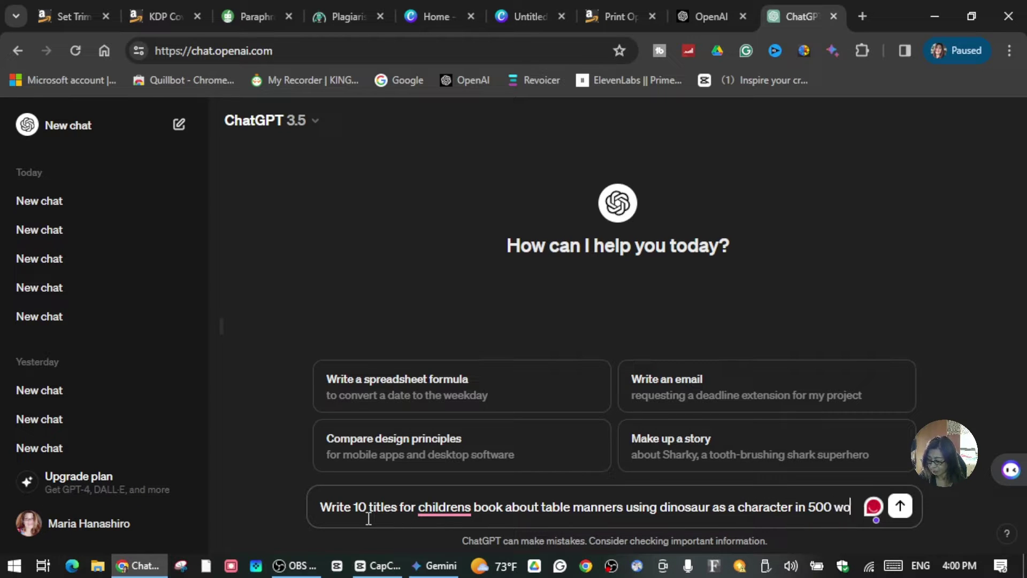
pyautogui.write('rds')
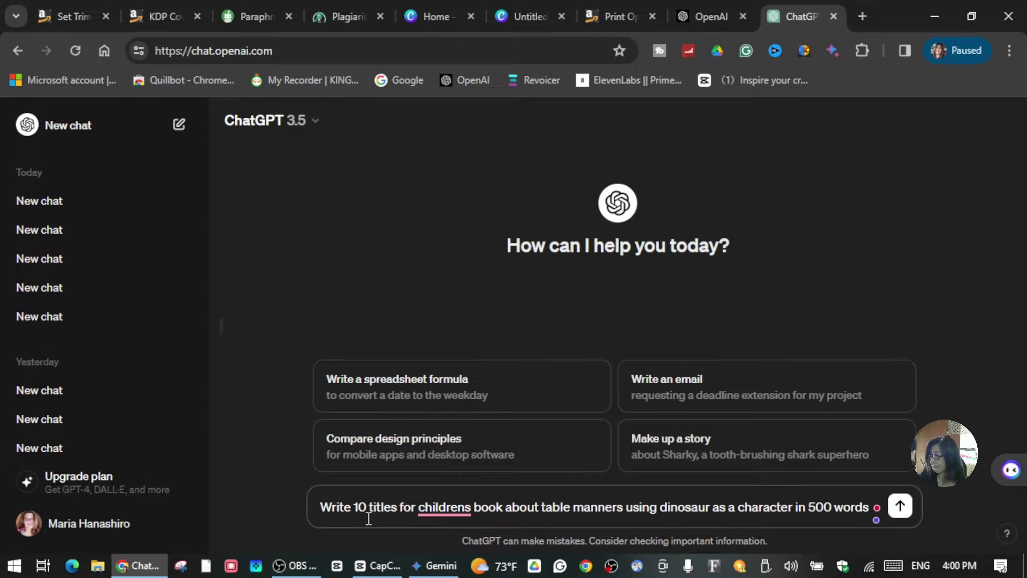
pyautogui.press('Return')
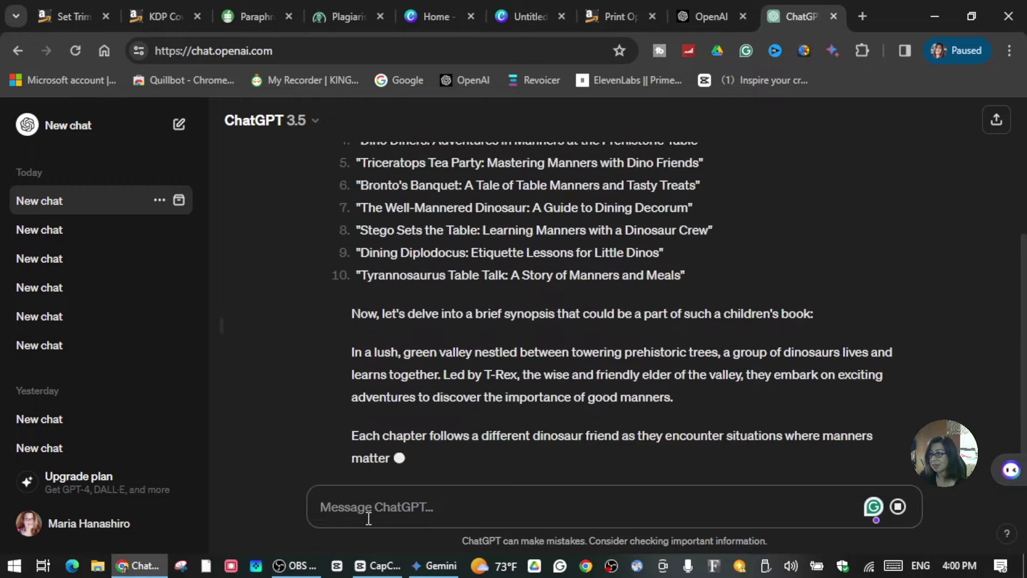
# Copy the first suggested title, "Dining with Dino: A Roaring Guide to Table Manners", into a new message
pyautogui.scroll(2, 467, 311)
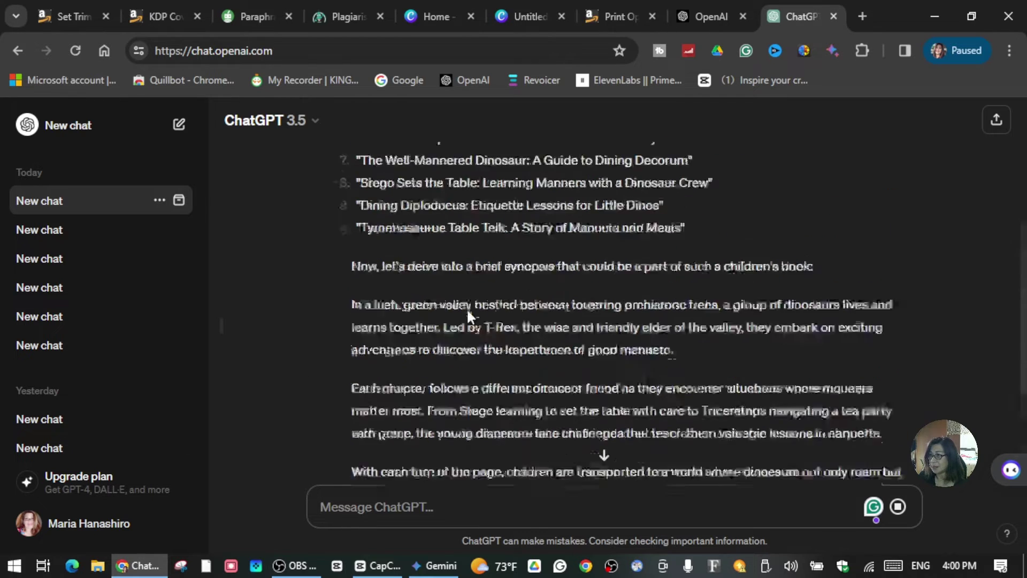
pyautogui.scroll(3, 468, 313)
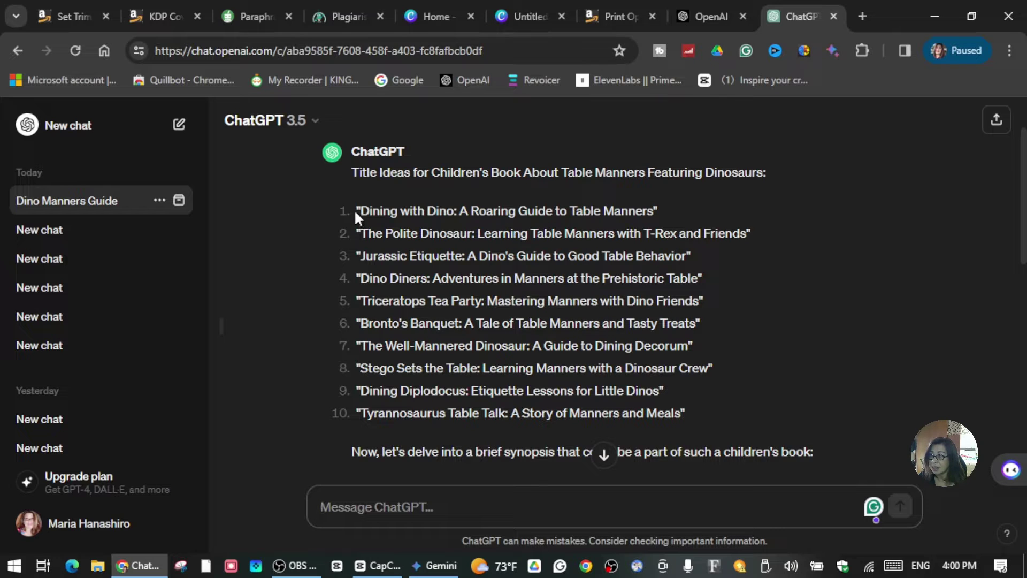
pyautogui.moveTo(357, 209); pyautogui.dragTo(668, 211)
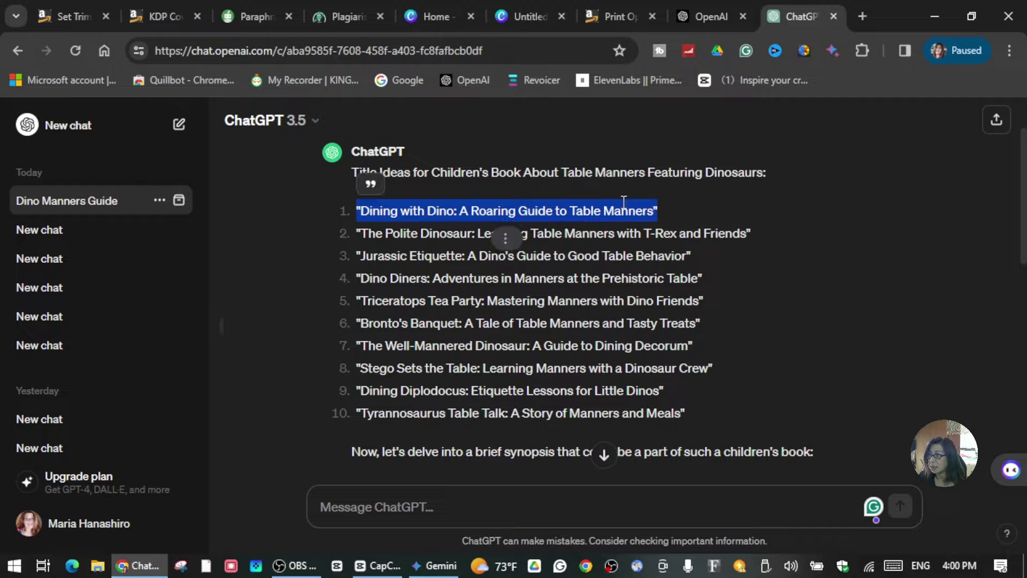
pyautogui.rightClick(650, 210)
pyautogui.click(693, 224)
pyautogui.click(361, 504)
pyautogui.rightClick(360, 504)
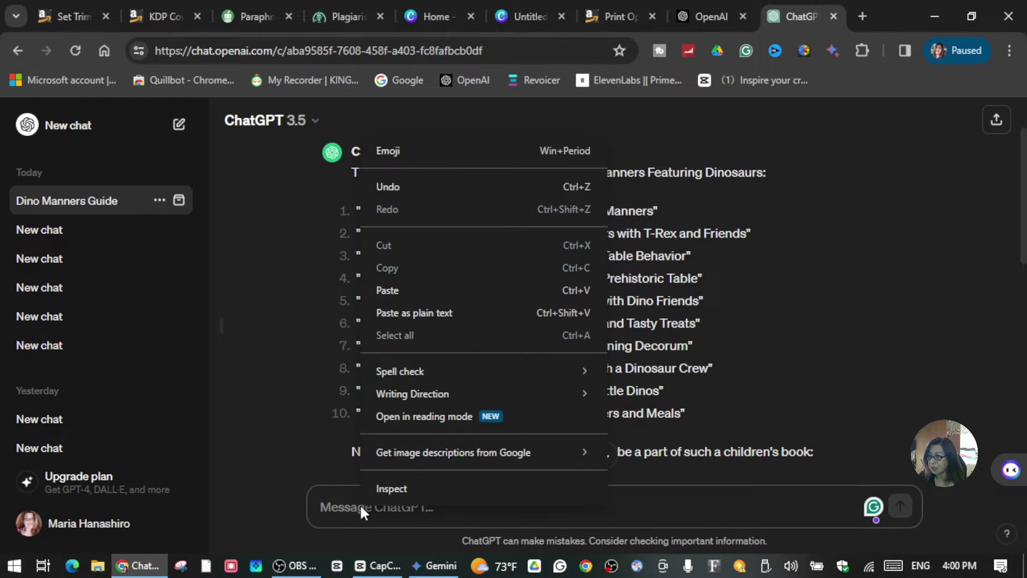
pyautogui.click(419, 289)
# Add "make a story about this title in 500 words" after the pasted title and send the message
pyautogui.write('ma')
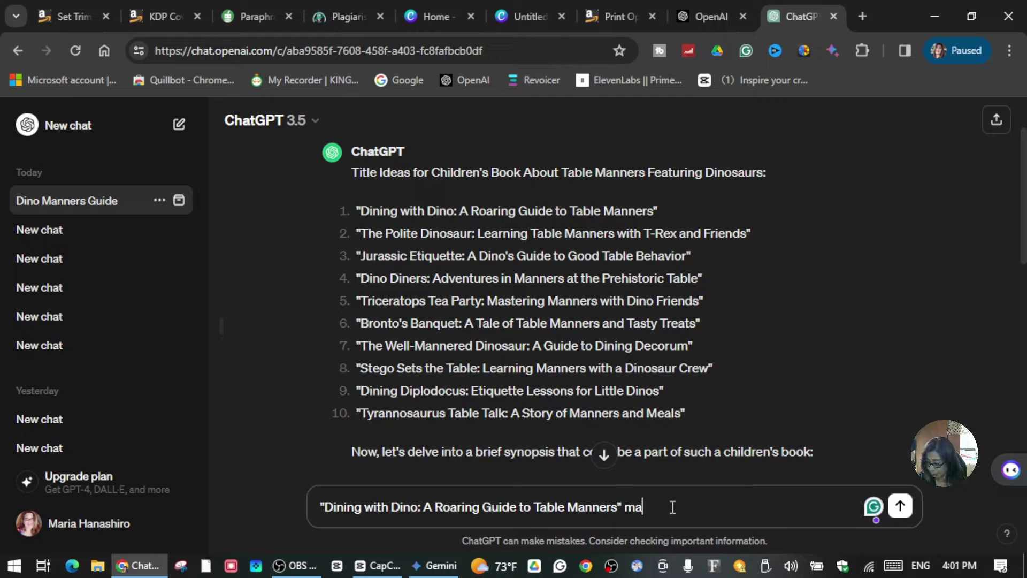
pyautogui.write('ke a story')
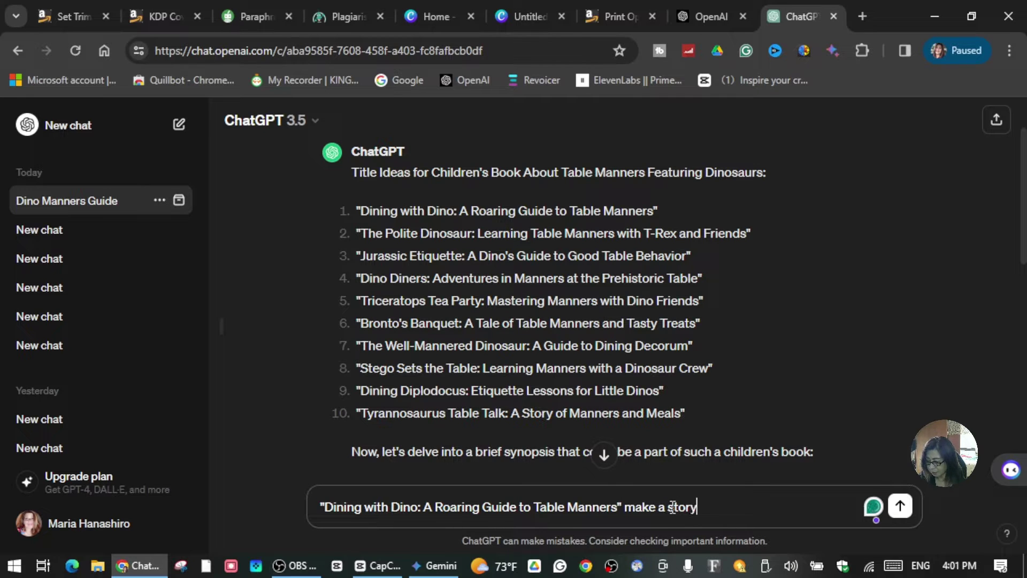
pyautogui.write(' about this title')
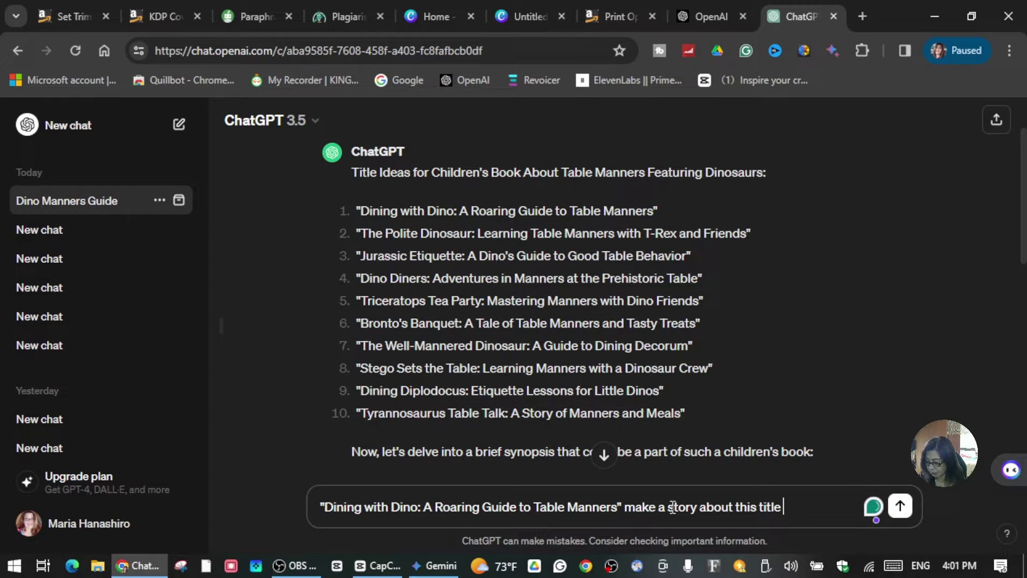
pyautogui.write(' in 500')
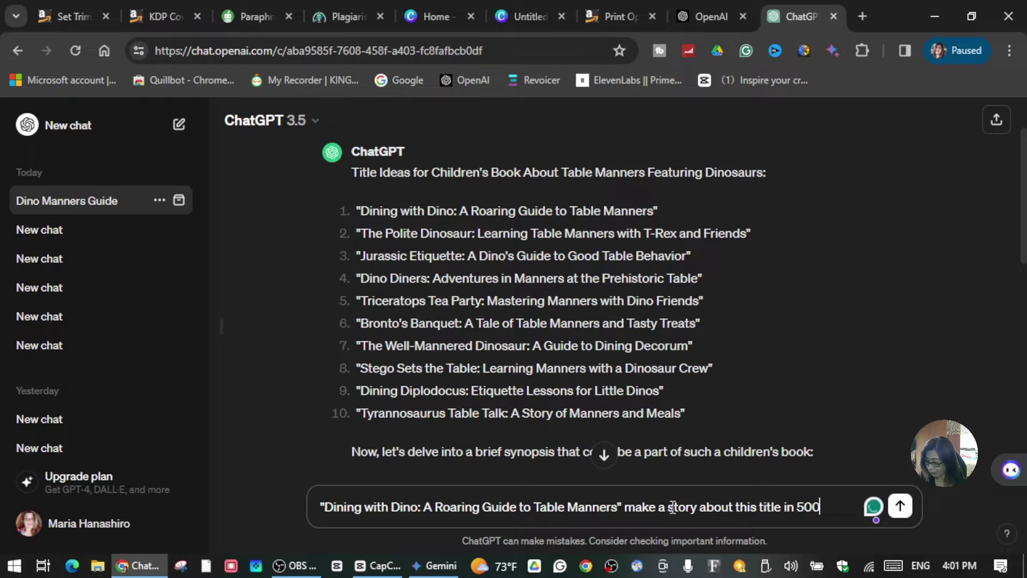
pyautogui.write(' words')
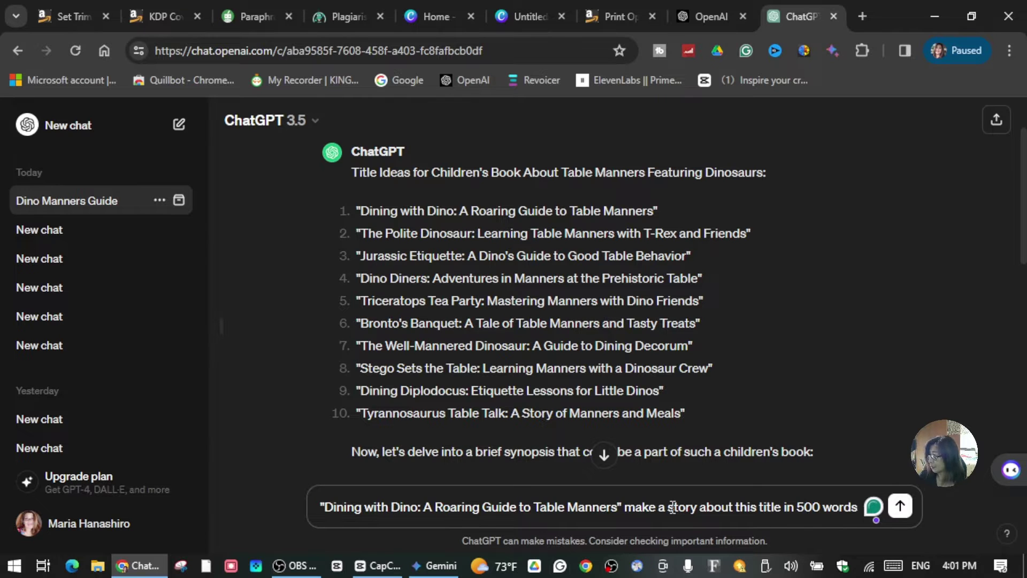
pyautogui.press('Return')
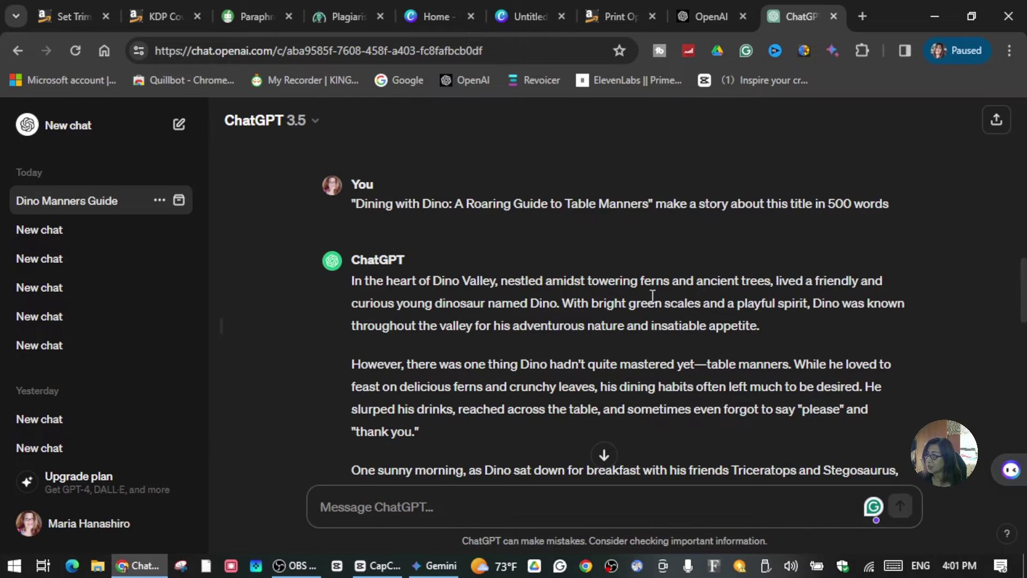
# Copy the story's first paragraph, switch to QuillBot's Paraphraser, replace the old source text with it and paraphrase it
pyautogui.tripleClick(353, 280)
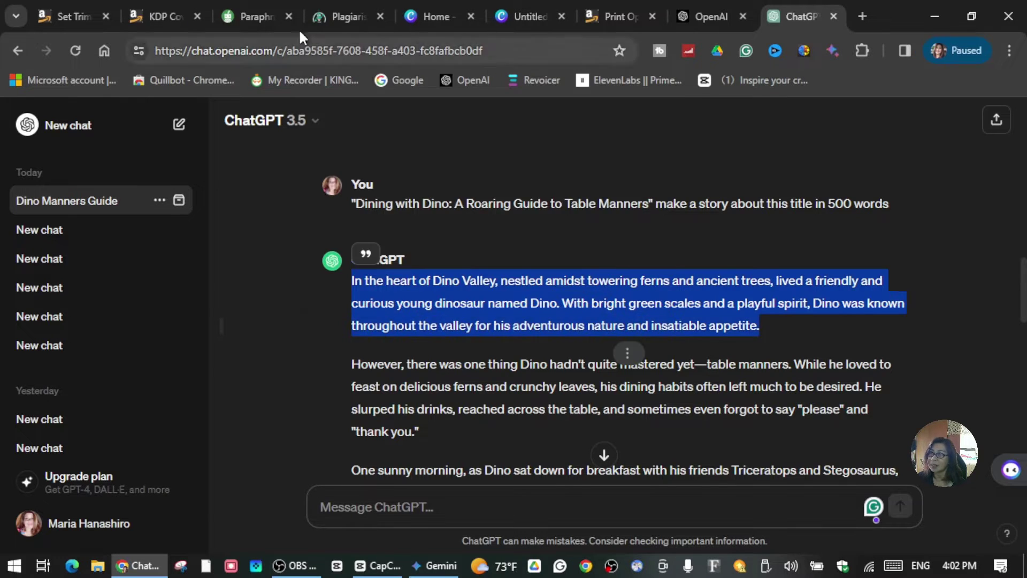
pyautogui.click(255, 16)
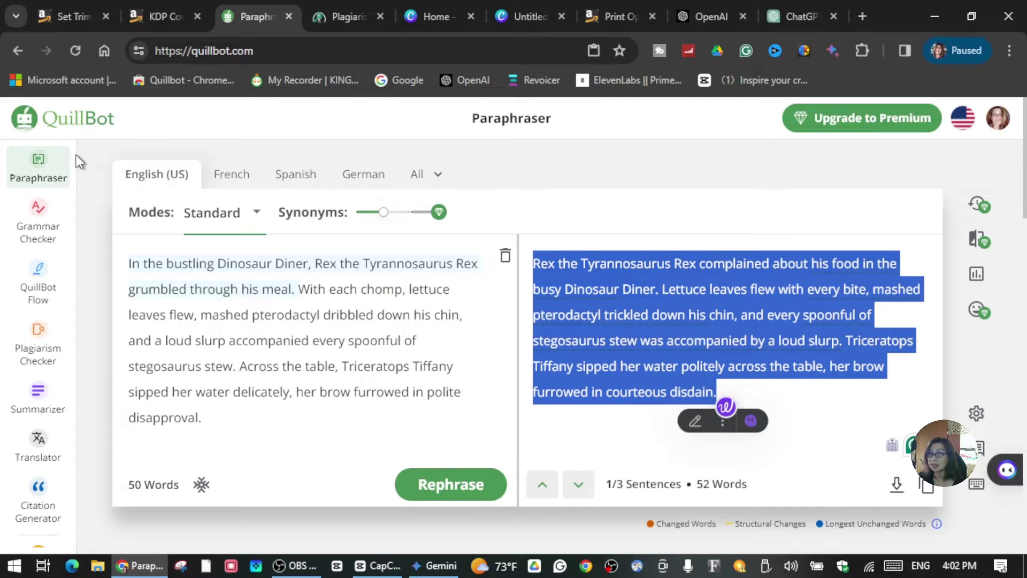
pyautogui.click(128, 266)
pyautogui.hotkey('ctrl', 'a')
pyautogui.press('Delete')
pyautogui.rightClick(147, 268)
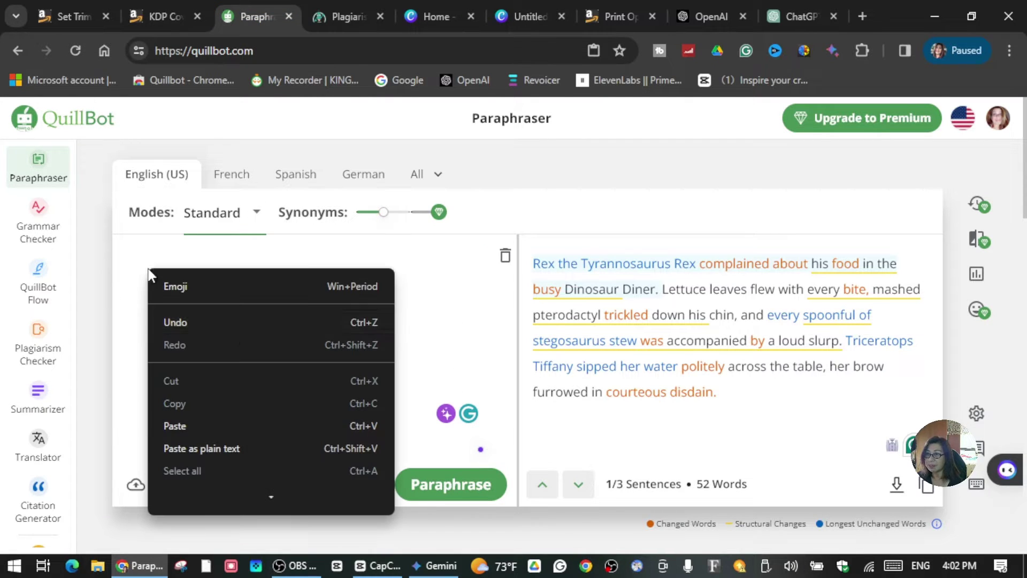
pyautogui.click(248, 425)
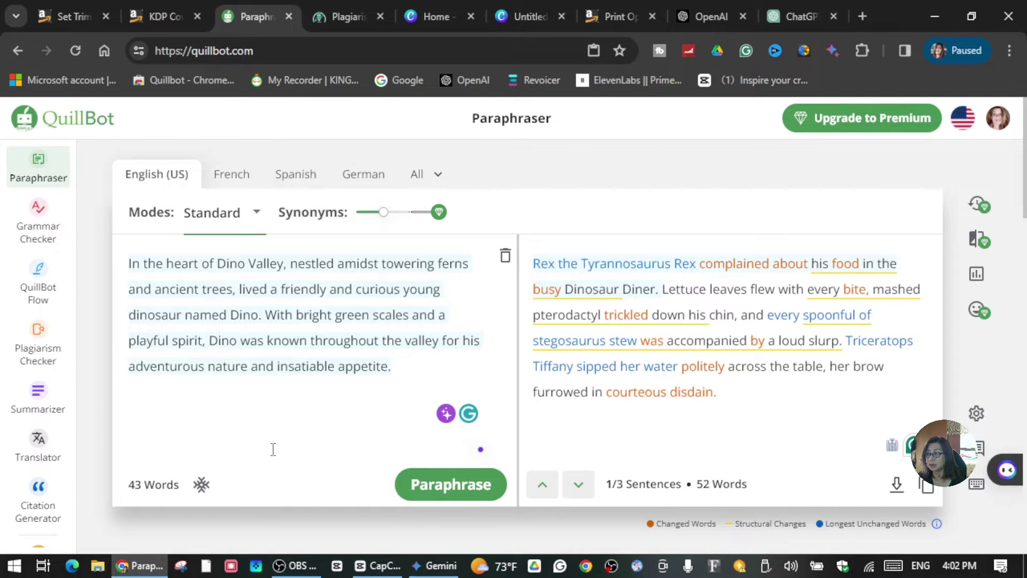
pyautogui.click(458, 486)
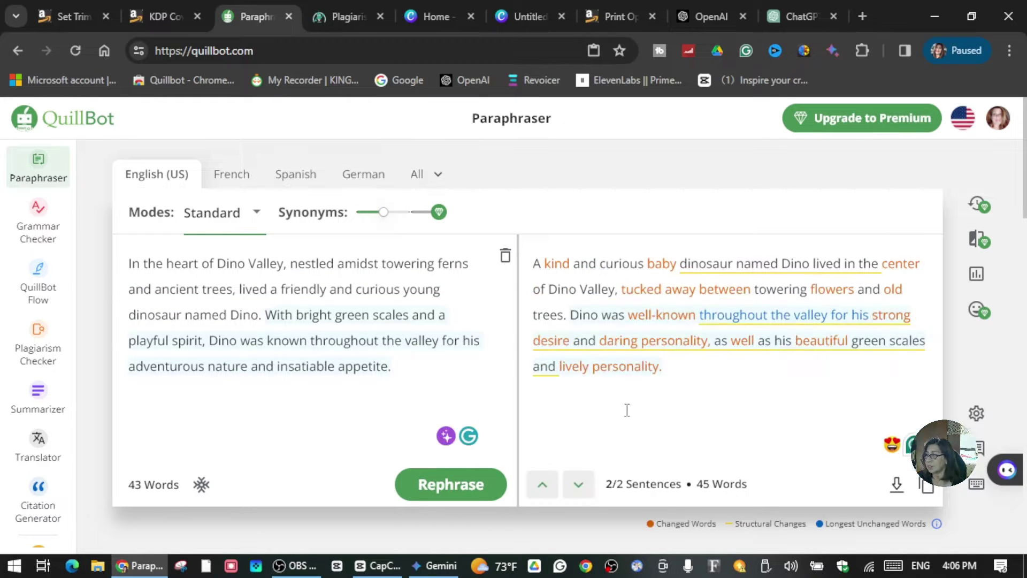
# Copy the entire paraphrased paragraph and put it in the original text box of the Paraphraser.io plagiarism checker
pyautogui.moveTo(540, 265)
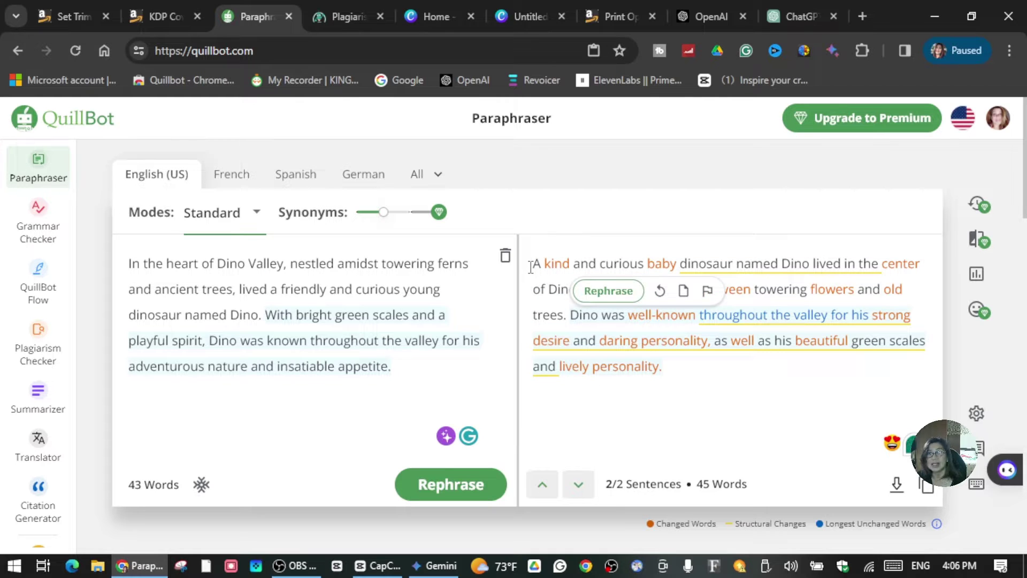
pyautogui.moveTo(530, 265); pyautogui.dragTo(738, 359)
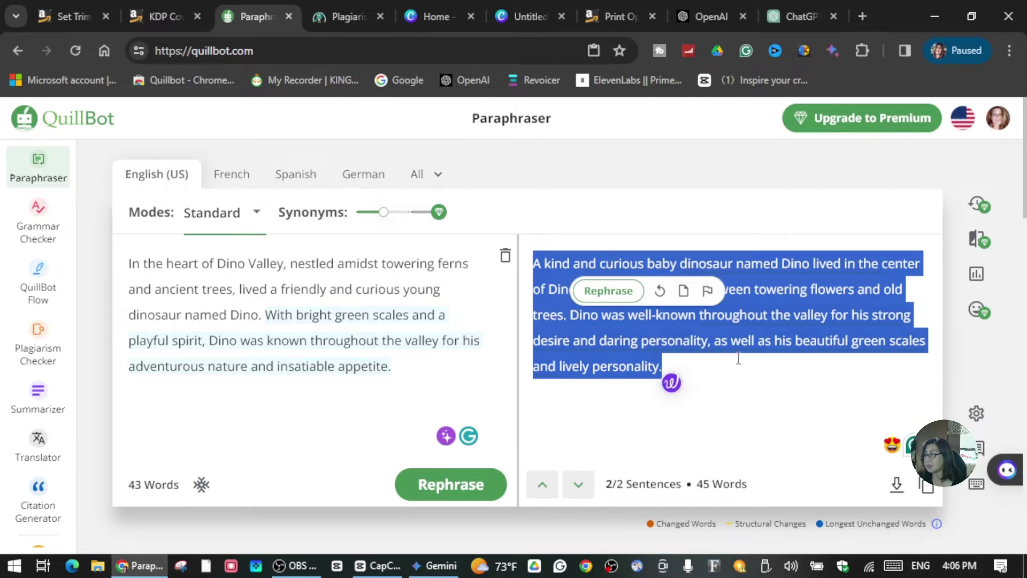
pyautogui.rightClick(808, 274)
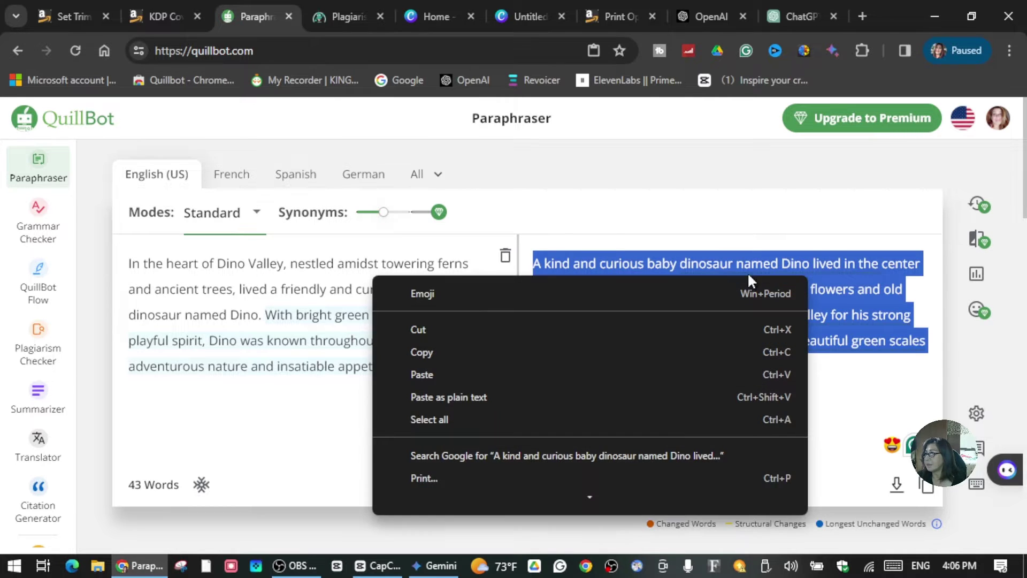
pyautogui.click(447, 360)
pyautogui.click(329, 16)
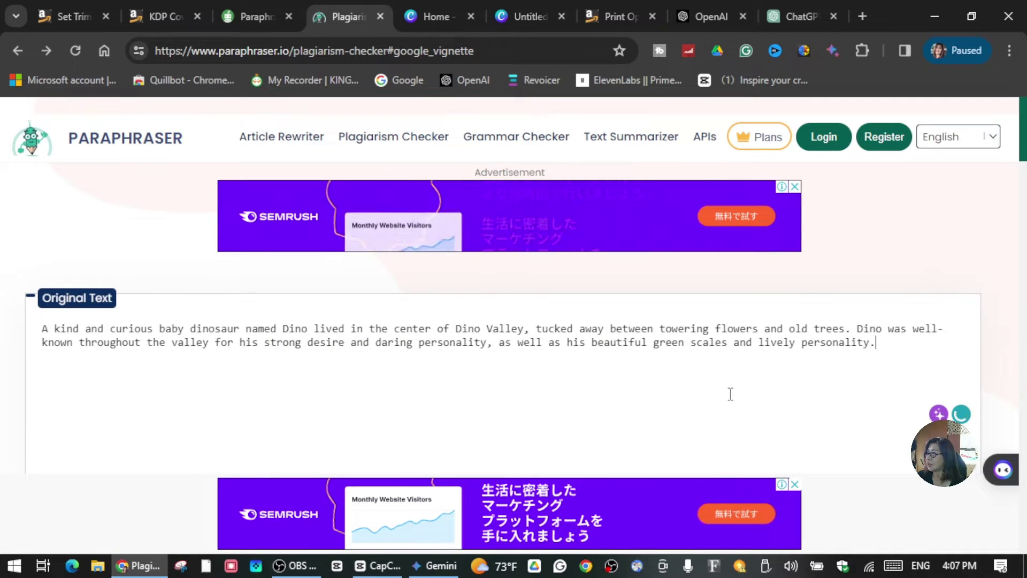
# Complete the "I'm not a robot" check and run the plagiarism check on the paragraph
pyautogui.scroll(-3, 729, 392)
pyautogui.scroll(-3, 448, 419)
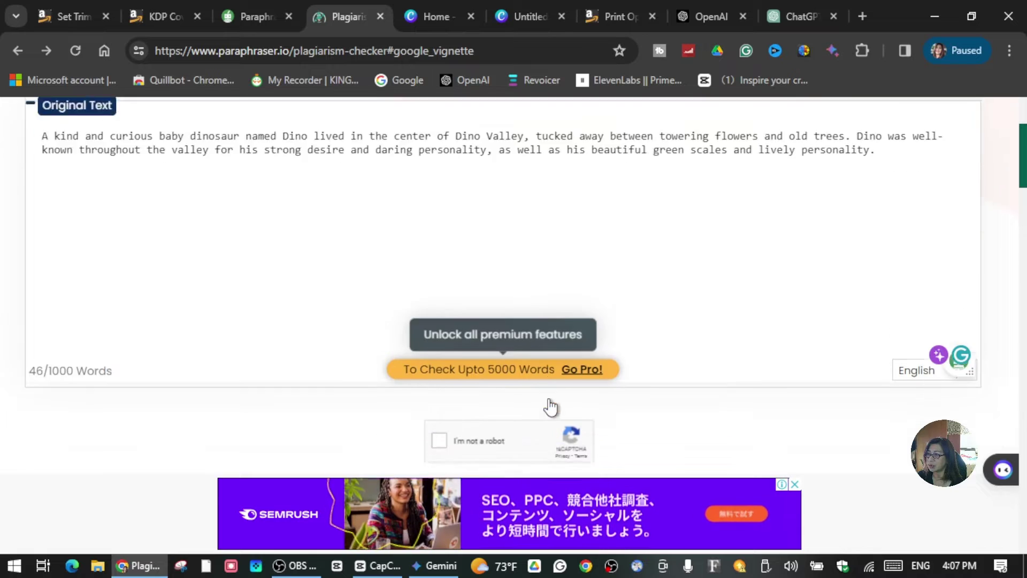
pyautogui.click(438, 317)
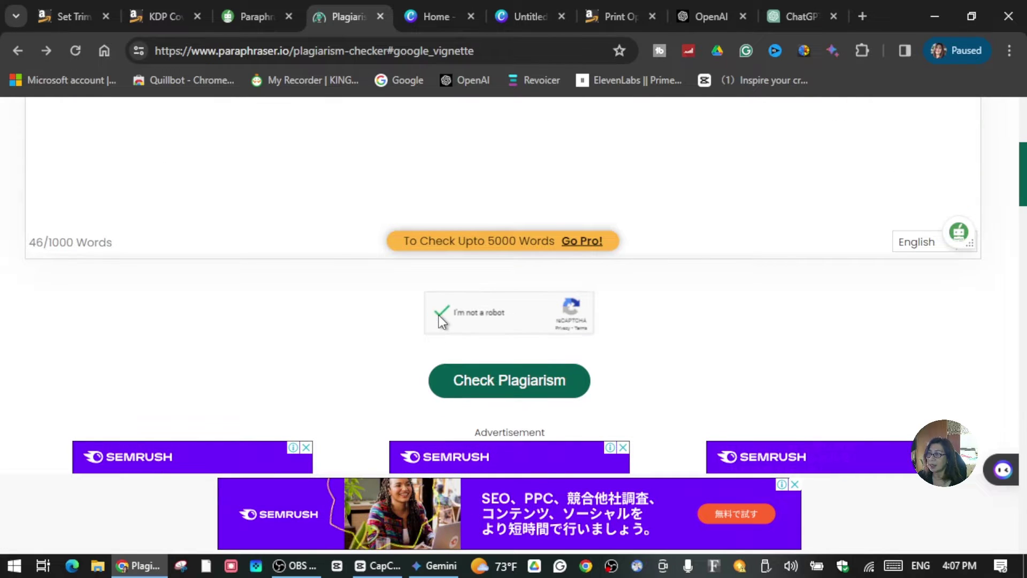
pyautogui.click(491, 381)
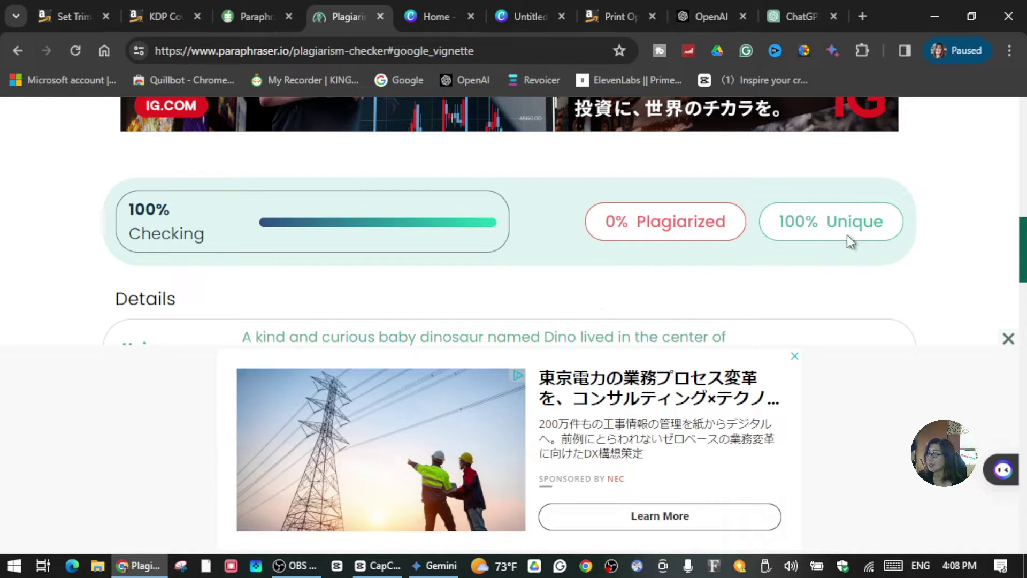
# Examine the plagiarism report, then switch to the KDP Print Options page and review the paperback trim size table
pyautogui.scroll(-3, 846, 238)
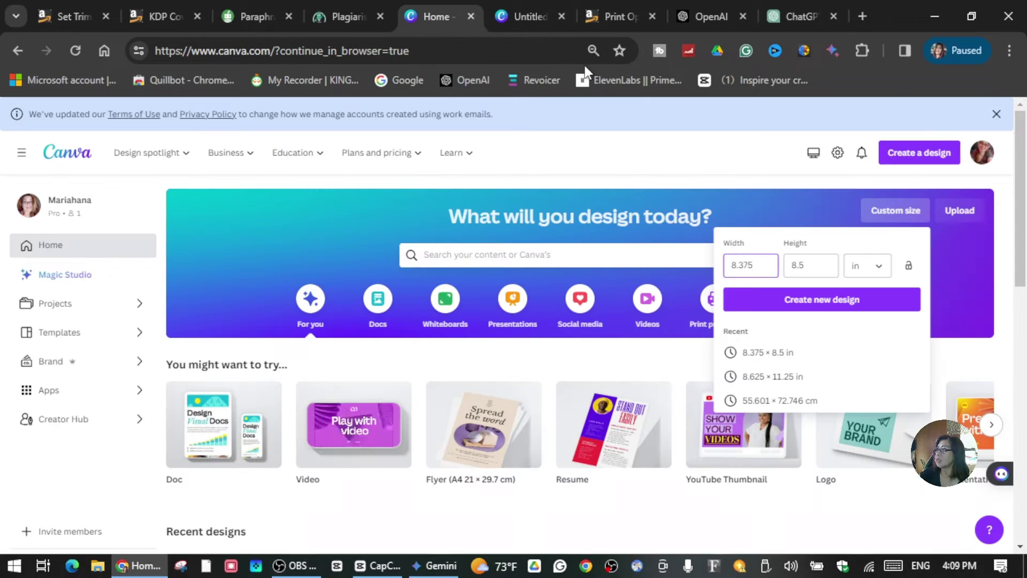
pyautogui.click(436, 16)
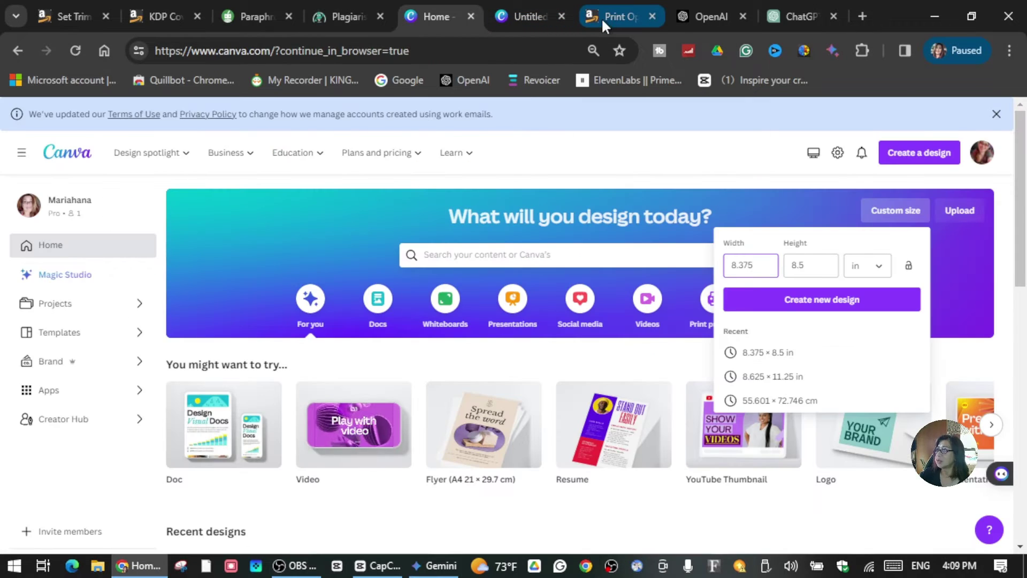
pyautogui.click(601, 17)
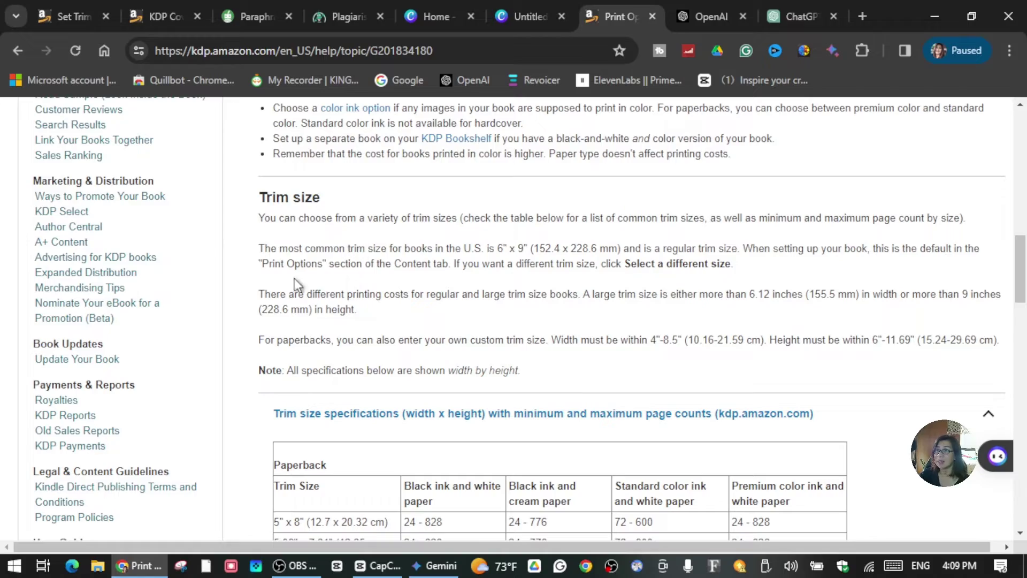
pyautogui.scroll(-3, 329, 345)
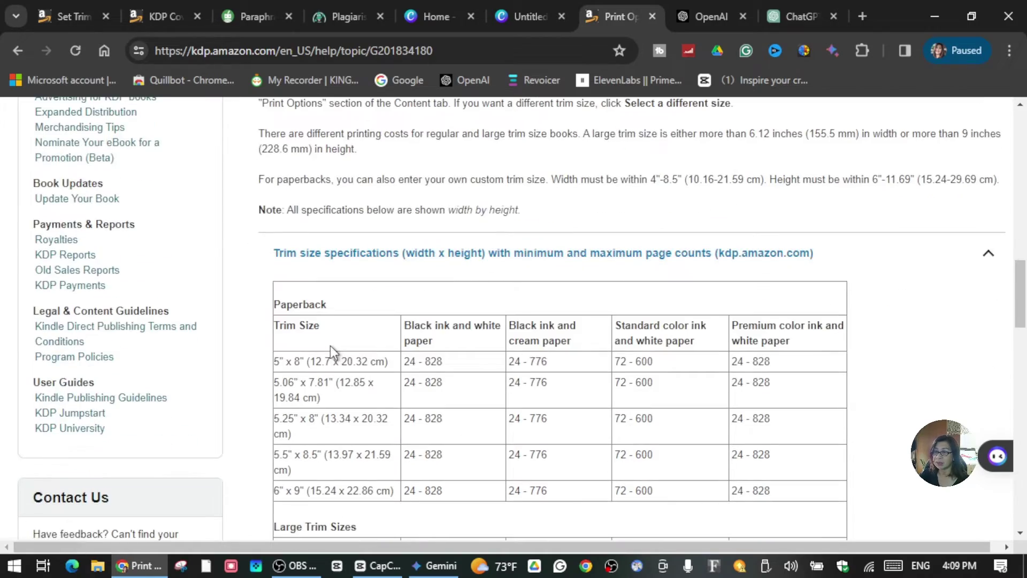
pyautogui.scroll(-7, 330, 345)
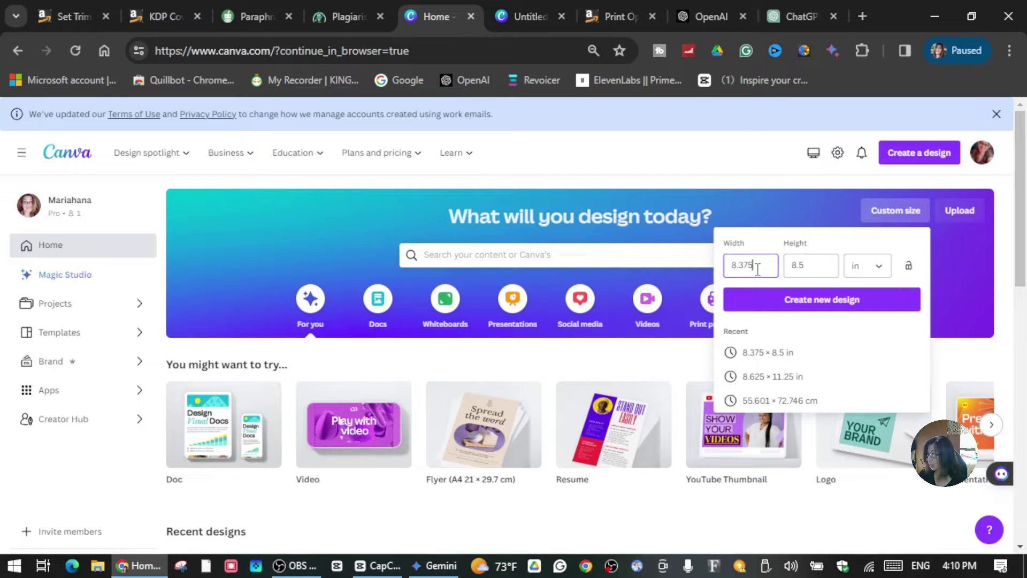
# Create a Canva design with a custom size of 8.625 × 8.75 in
pyautogui.press('BackSpace')
pyautogui.press('BackSpace')
pyautogui.press('BackSpace')
pyautogui.press('BackSpace')
pyautogui.press('BackSpace')
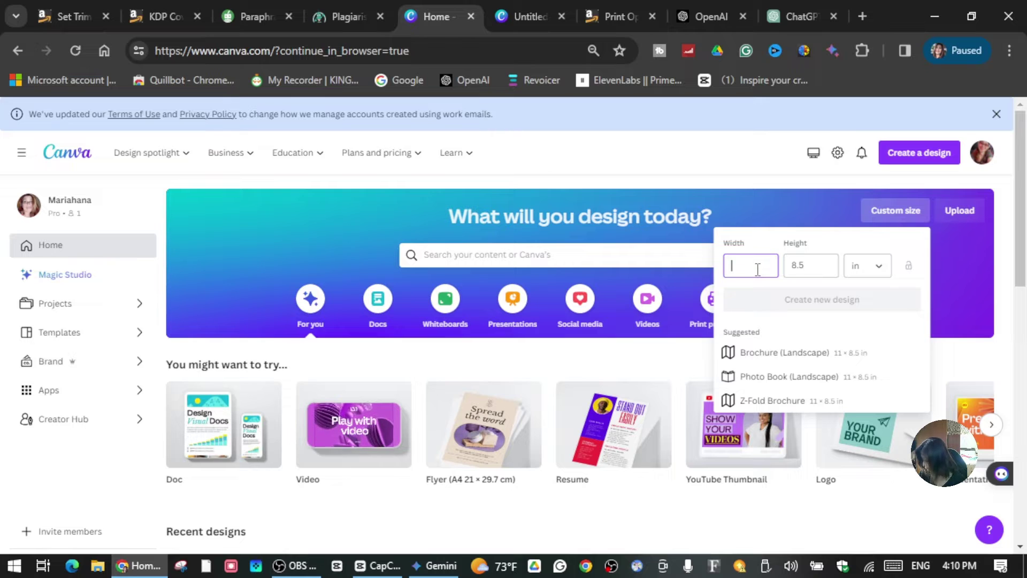
pyautogui.write('8')
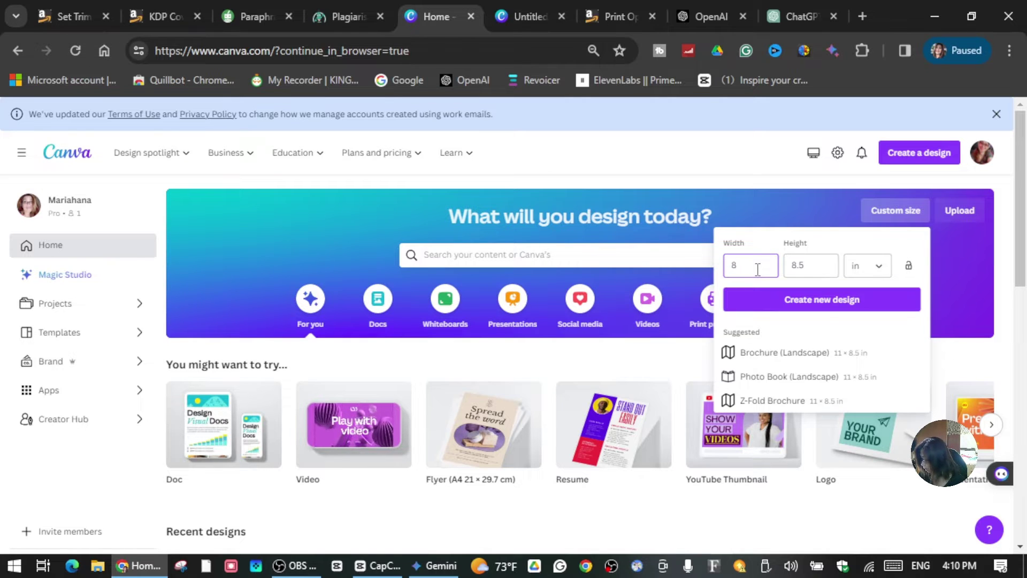
pyautogui.write('.625')
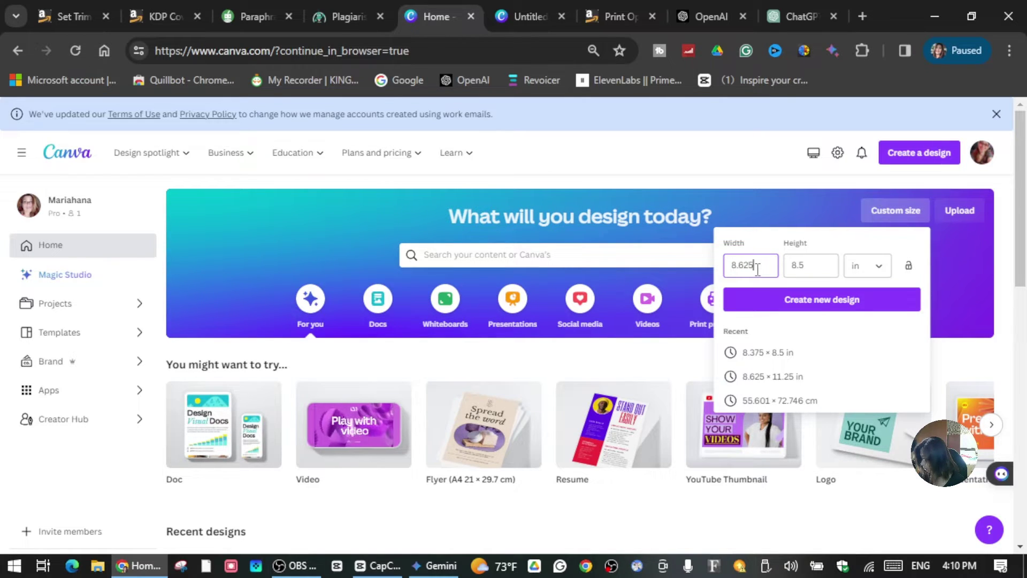
pyautogui.click(816, 263)
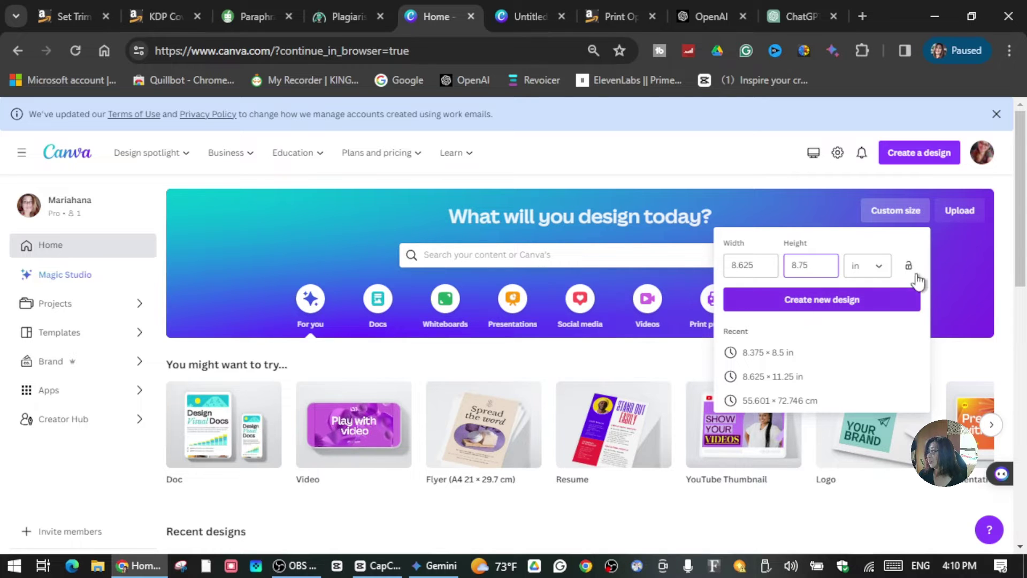
pyautogui.click(842, 307)
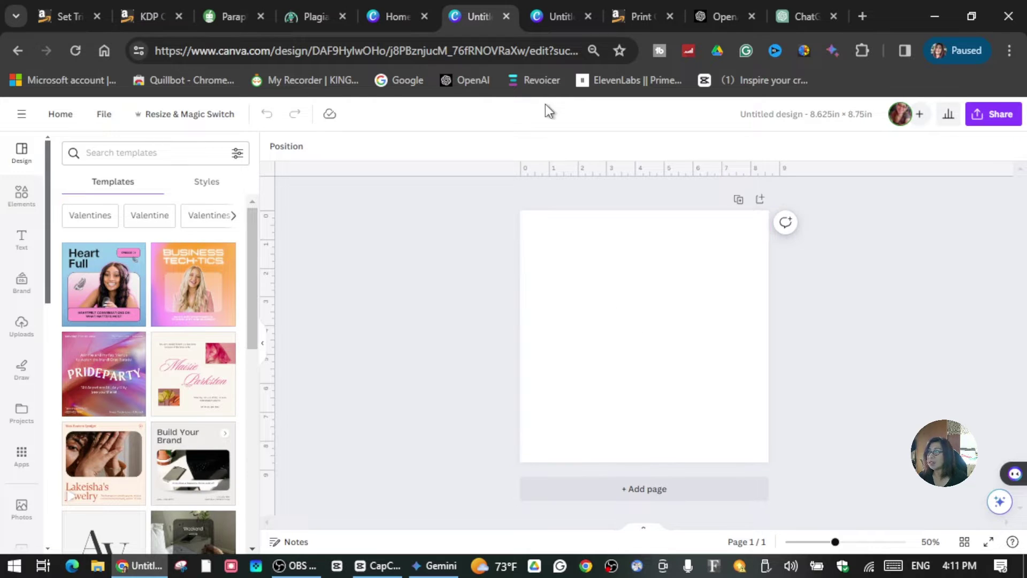
# Examine the minimum and maximum page counts per ink and paper type for the 8.5" x 8.5" paperback in KDP's trim size table
pyautogui.click(640, 16)
pyautogui.scroll(-20, 503, 409)
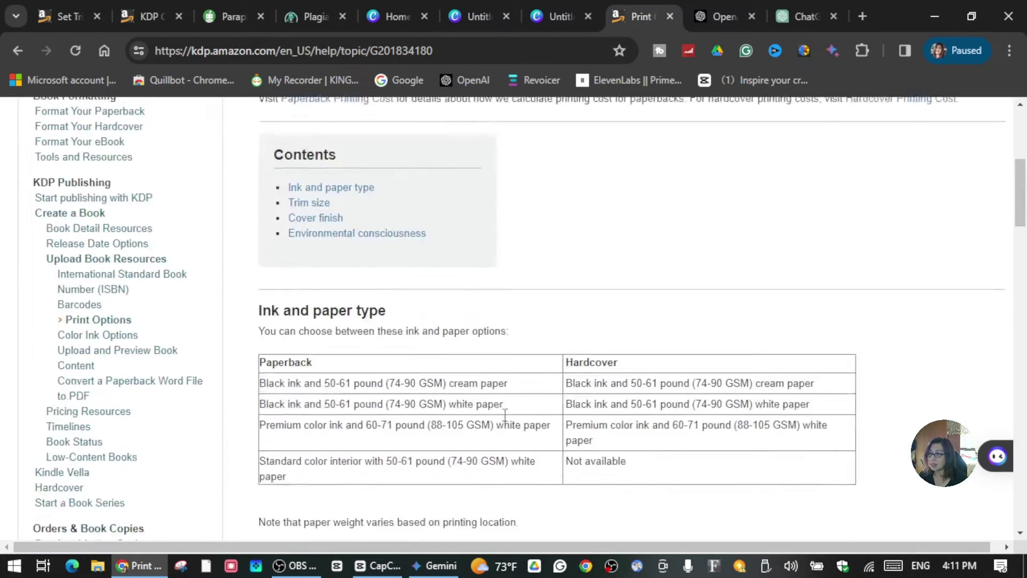
pyautogui.scroll(-2, 505, 415)
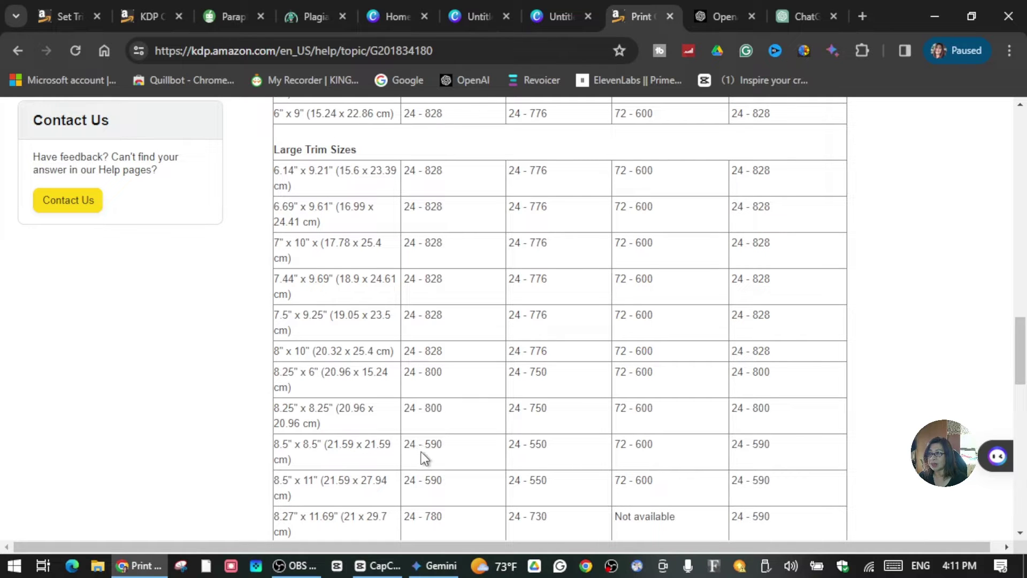
pyautogui.scroll(4, 543, 380)
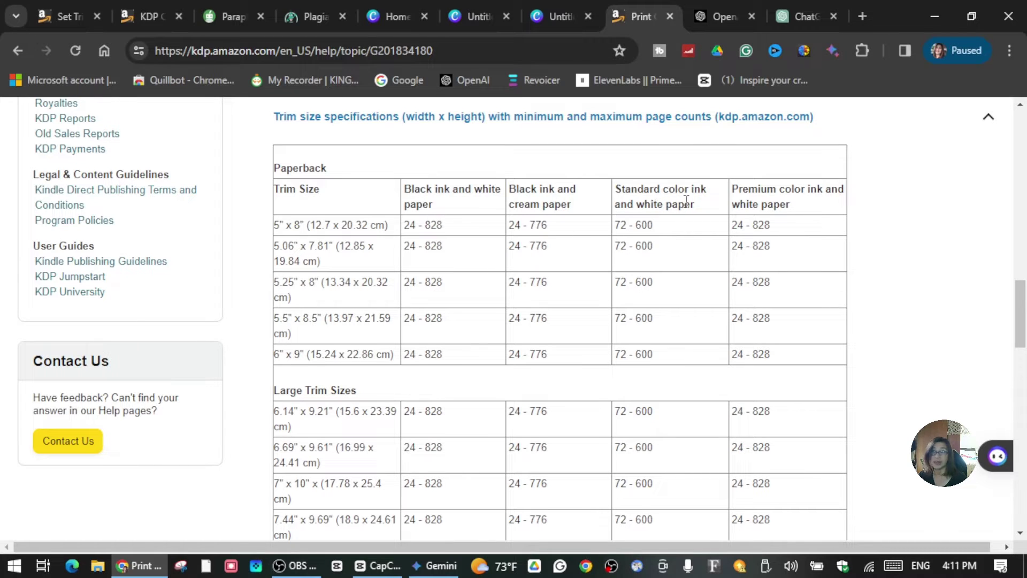
pyautogui.scroll(-6, 686, 201)
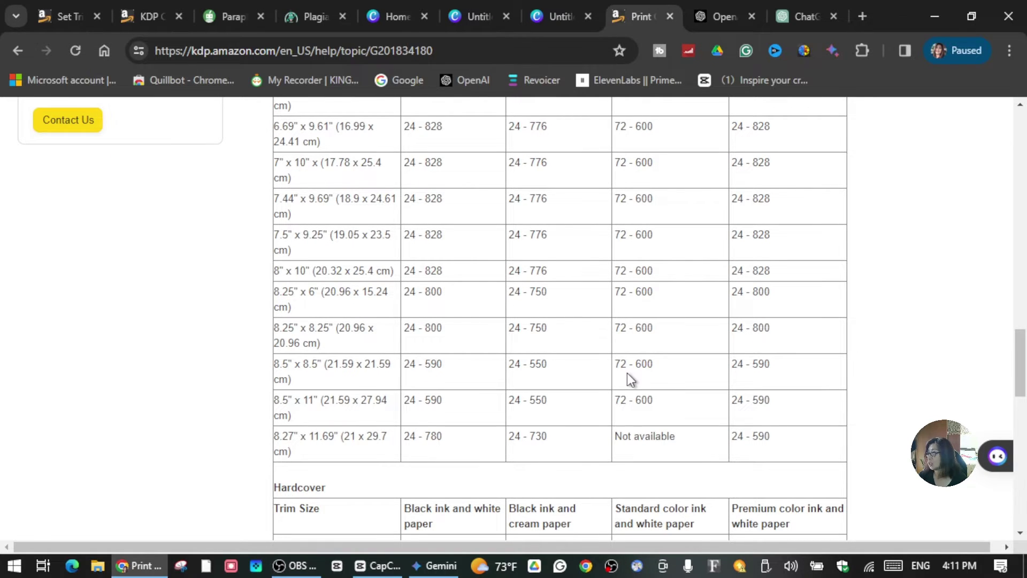
pyautogui.scroll(10, 627, 373)
pyautogui.scroll(-1, 668, 444)
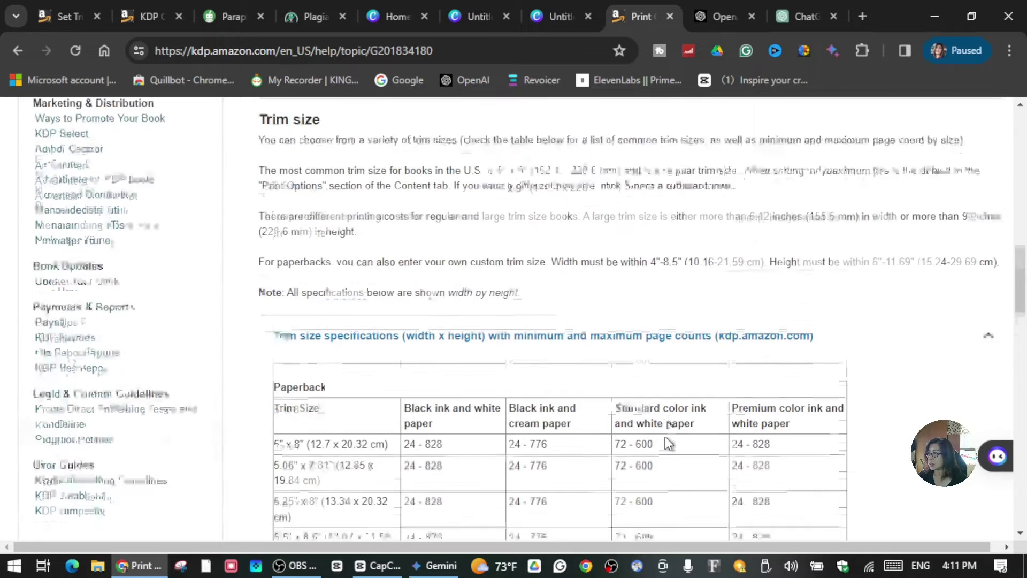
pyautogui.scroll(-4, 669, 444)
pyautogui.scroll(-3, 806, 216)
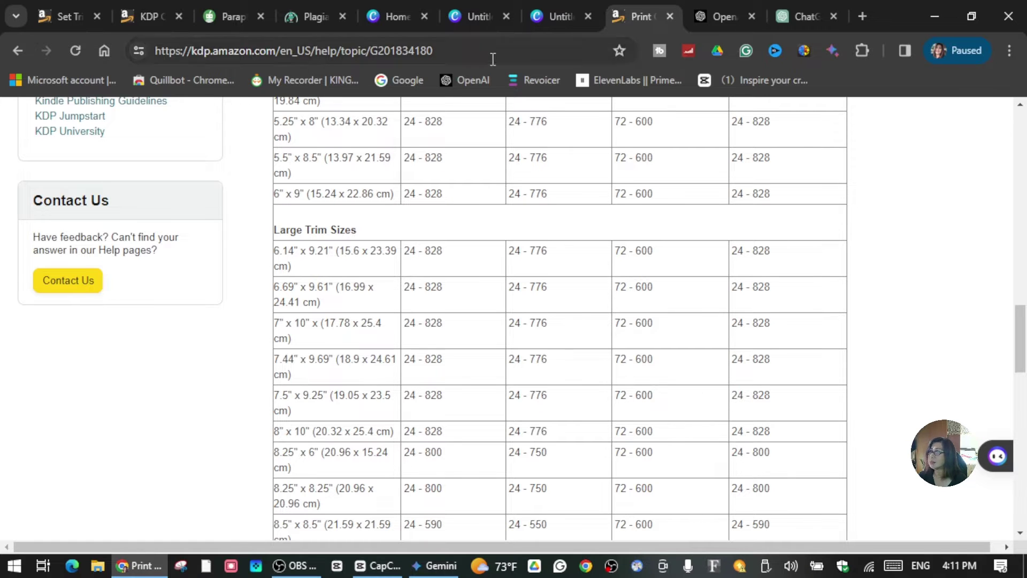
# Return to the new 8.625 × 8.75 in Canva design and turn off its page margins
pyautogui.click(401, 17)
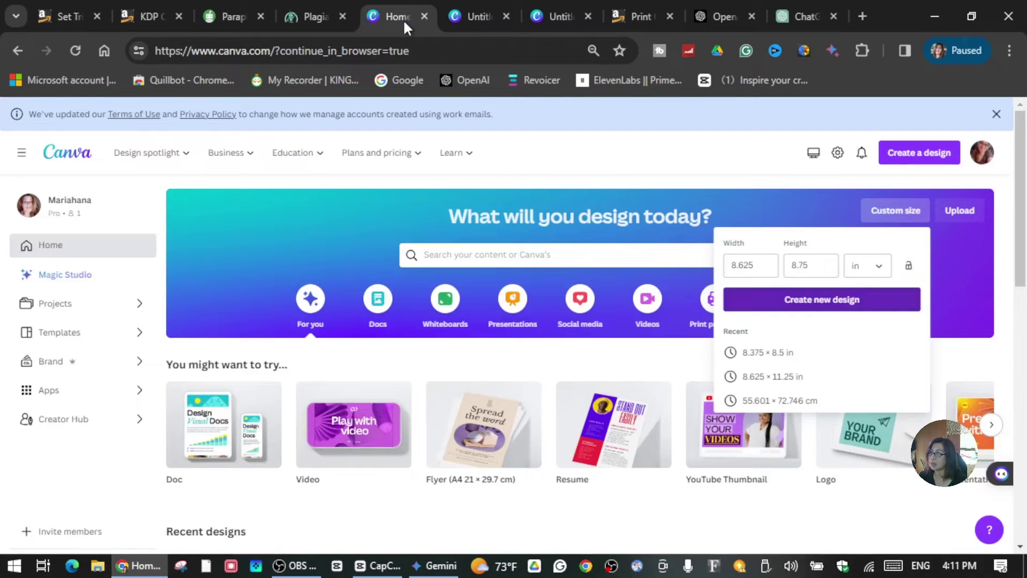
pyautogui.click(545, 16)
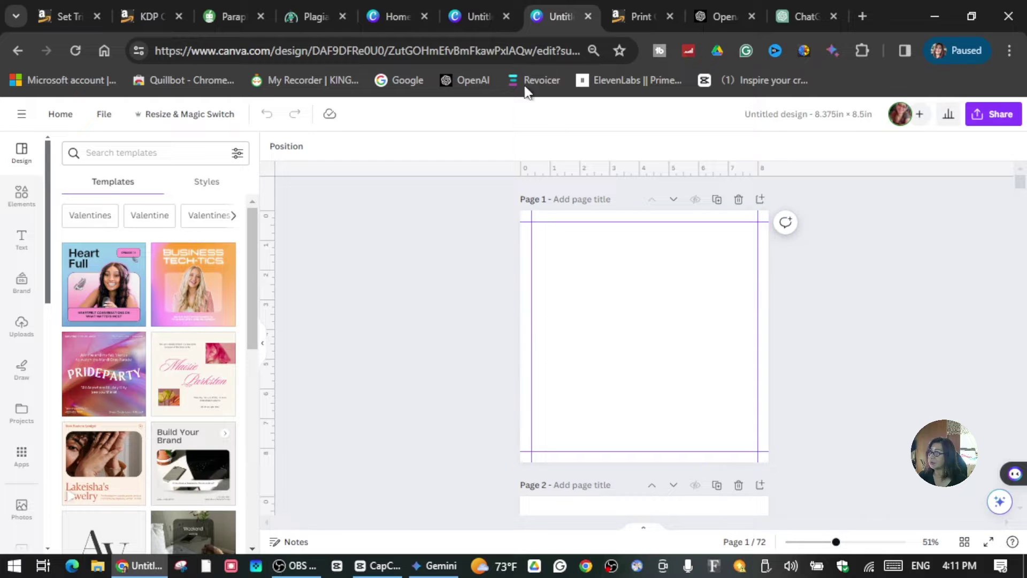
pyautogui.click(474, 16)
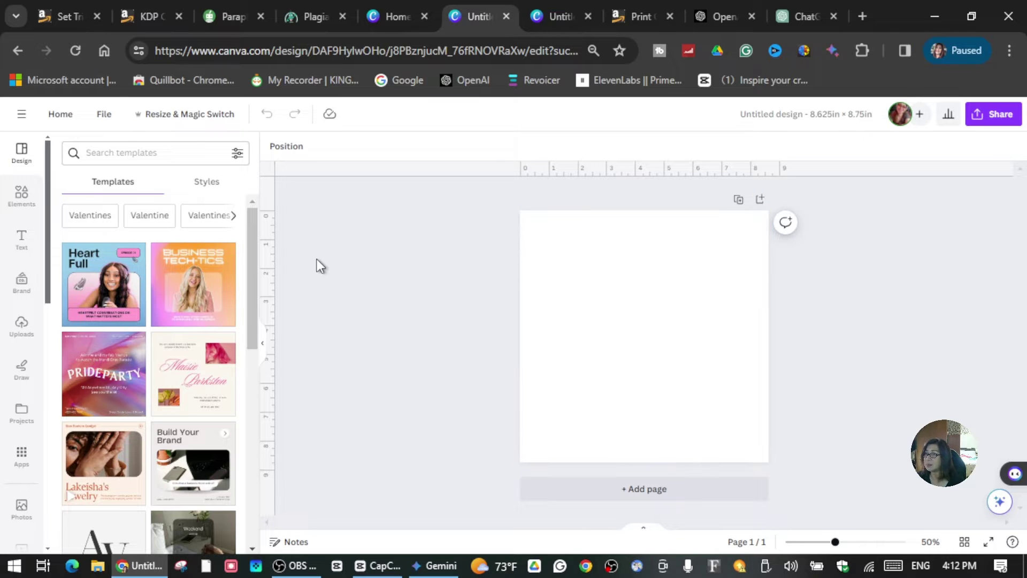
pyautogui.click(103, 114)
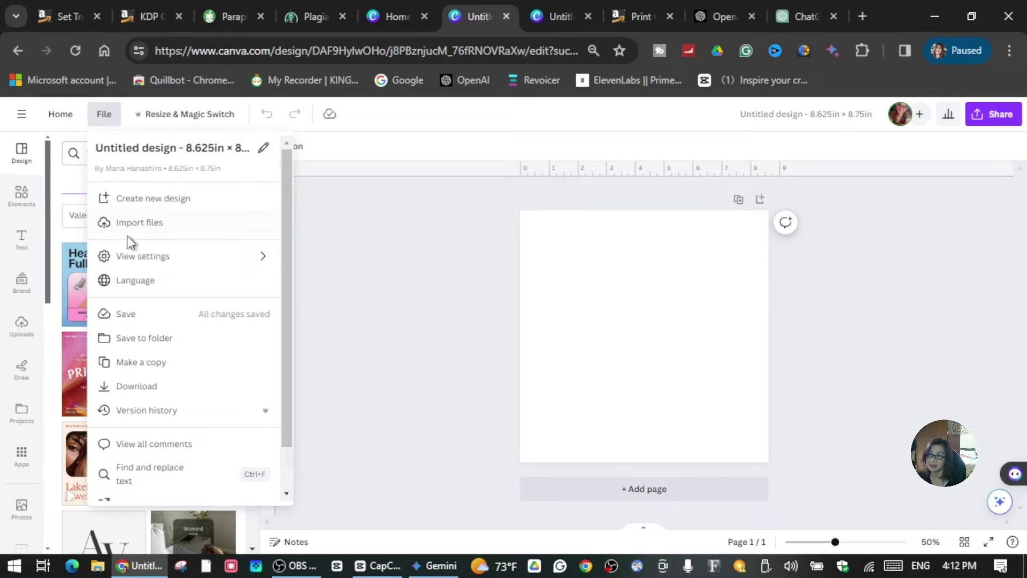
pyautogui.moveTo(137, 263)
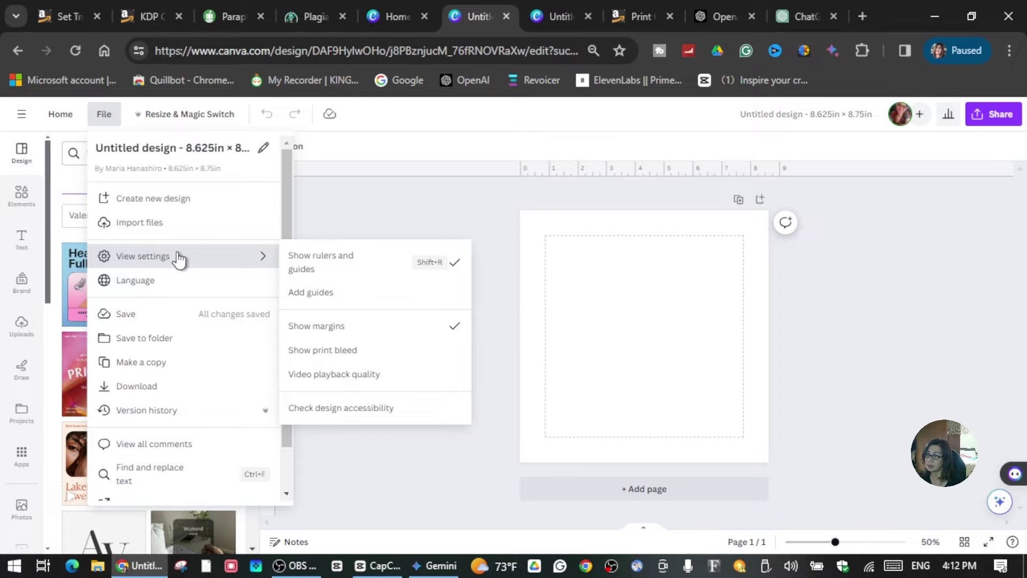
pyautogui.click(385, 331)
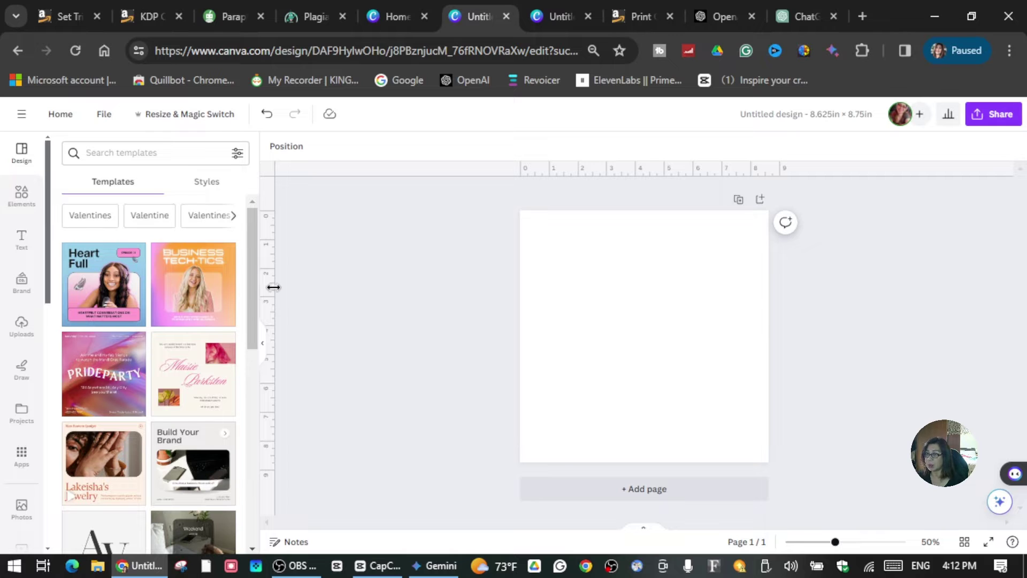
# Place a vertical guide at 0.125 in inside the page's left edge and a horizontal guide just below its top edge
pyautogui.moveTo(273, 287); pyautogui.dragTo(519, 371)
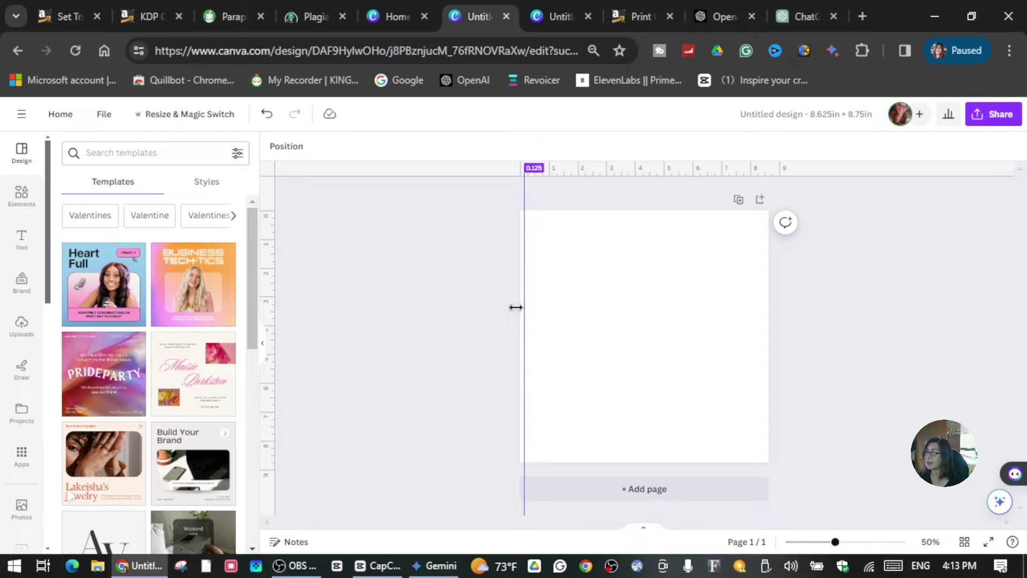
pyautogui.moveTo(616, 175); pyautogui.dragTo(626, 217)
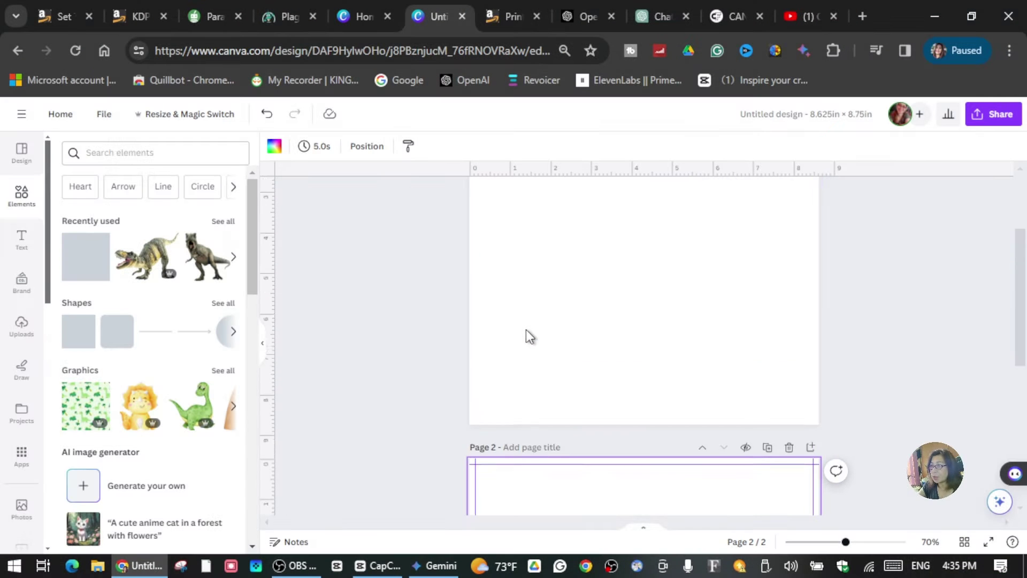
pyautogui.scroll(3, 525, 330)
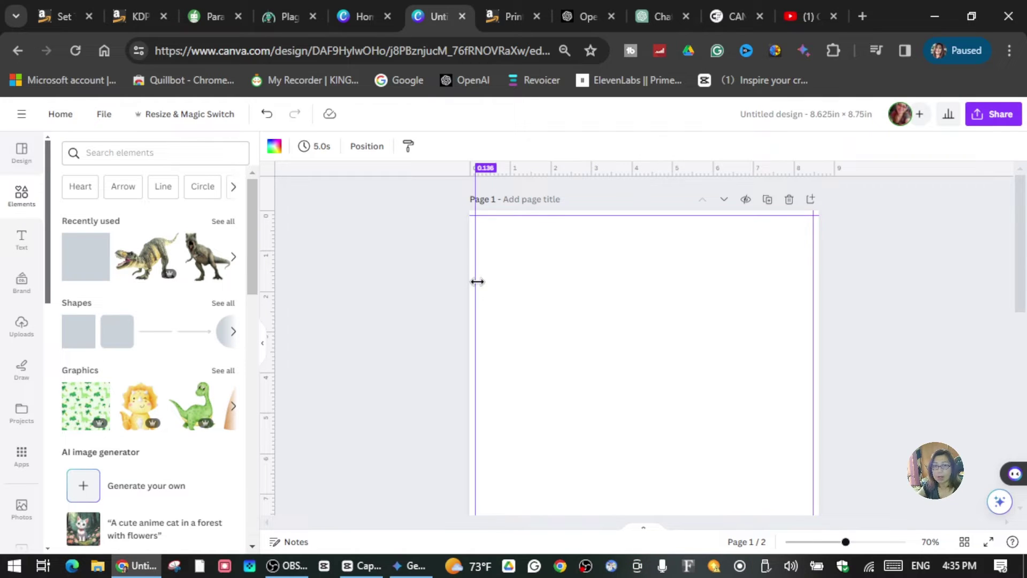
pyautogui.scroll(-7, 578, 323)
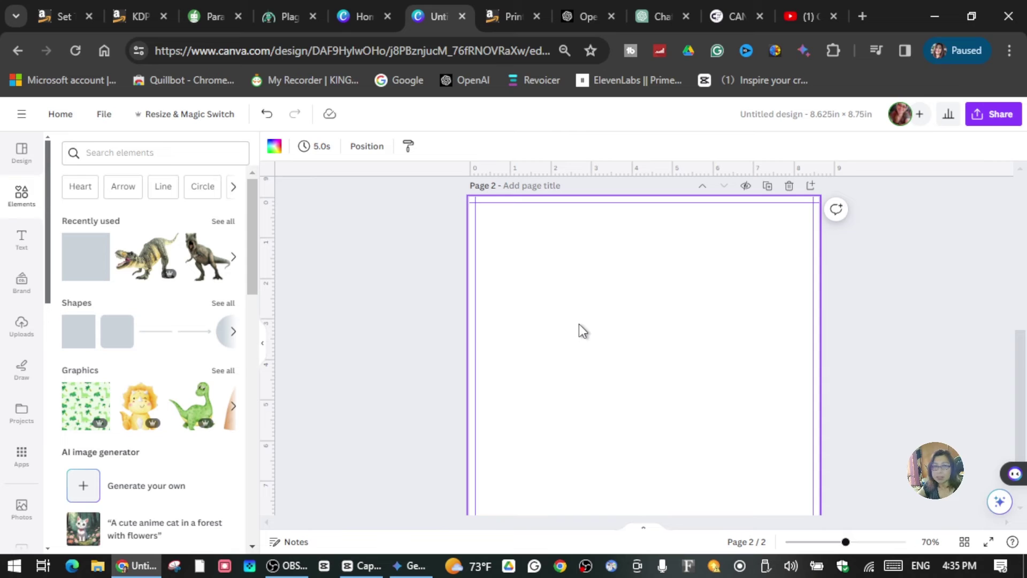
pyautogui.scroll(-2, 579, 331)
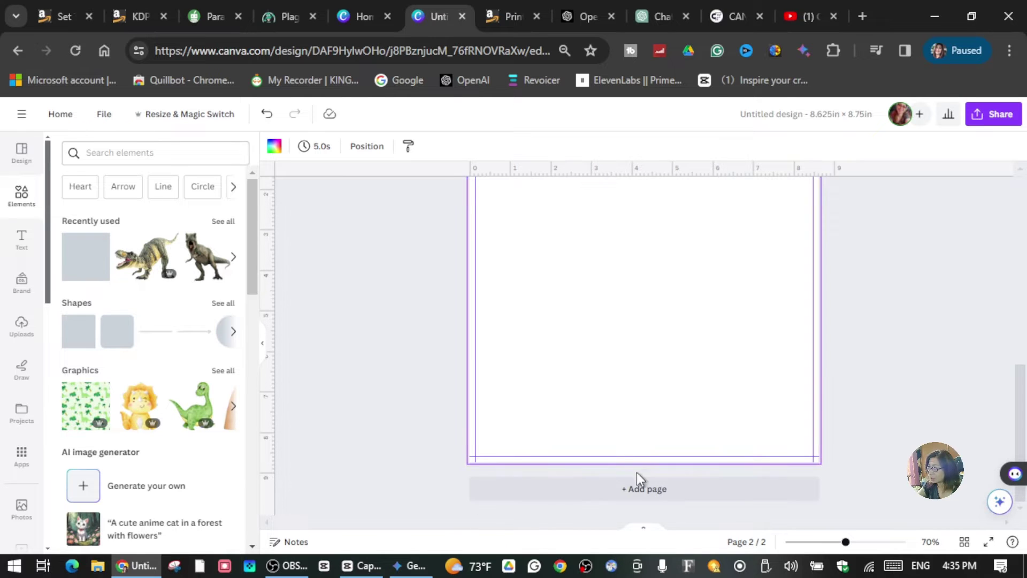
# Show all pages as a grid and add blank pages until the design has 25 pages
pyautogui.click(964, 542)
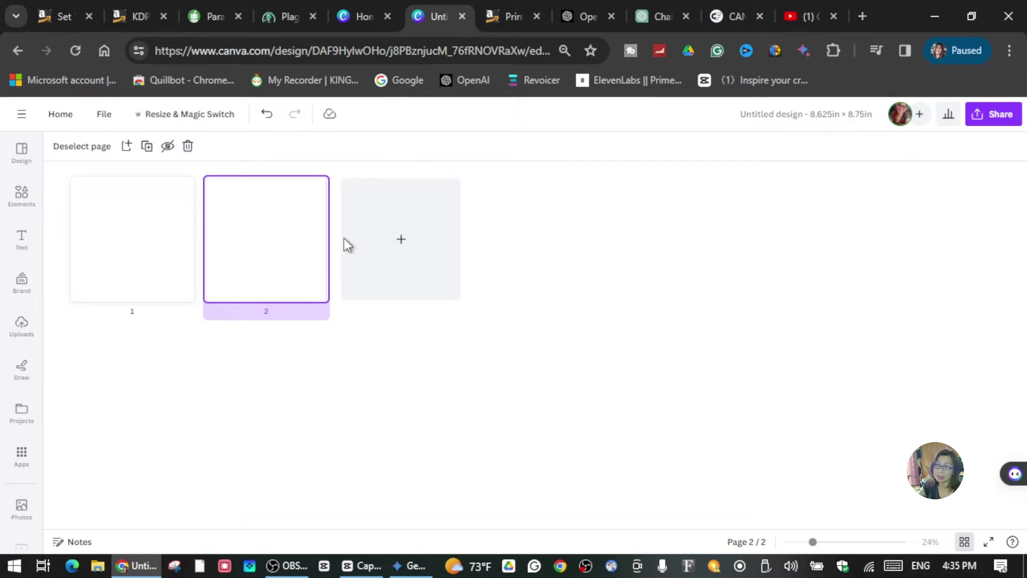
pyautogui.click(402, 247)
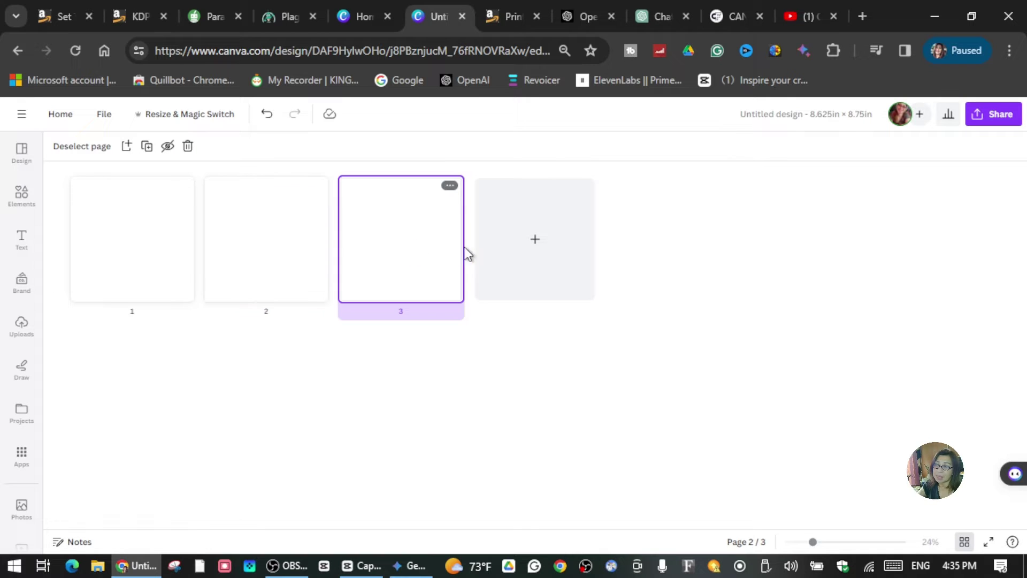
pyautogui.click(540, 250)
pyautogui.click(669, 259)
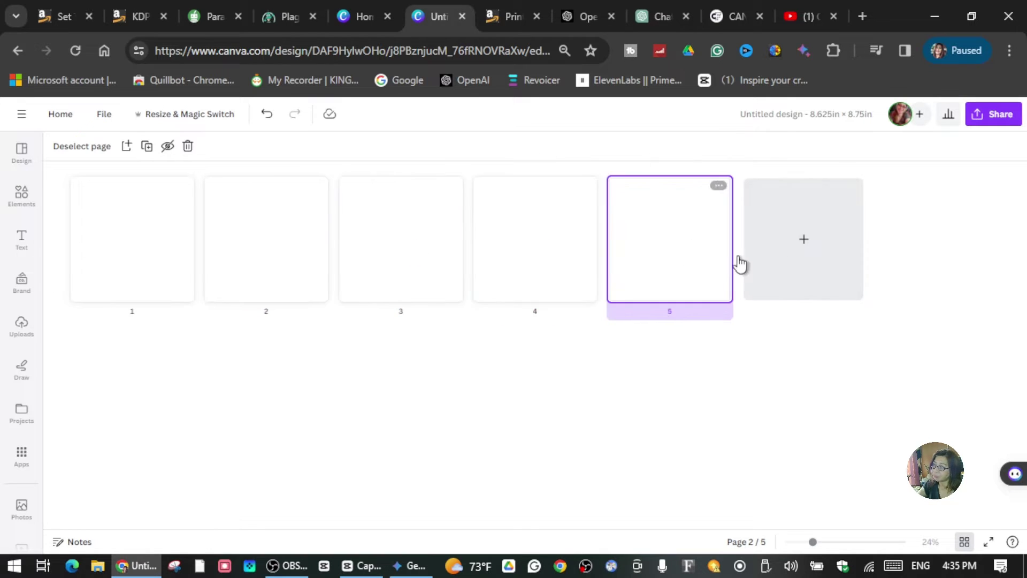
pyautogui.click(807, 262)
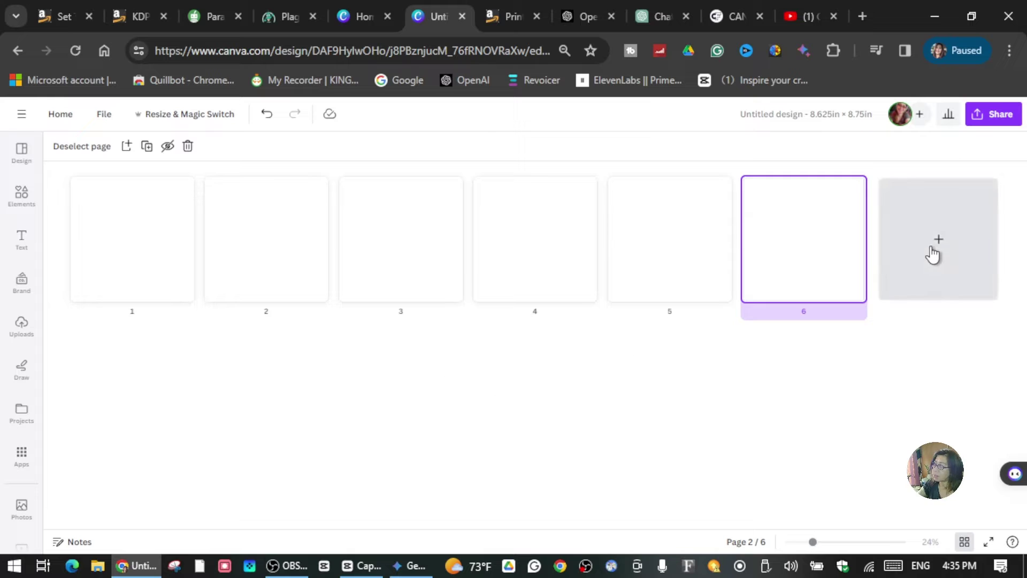
pyautogui.click(948, 257)
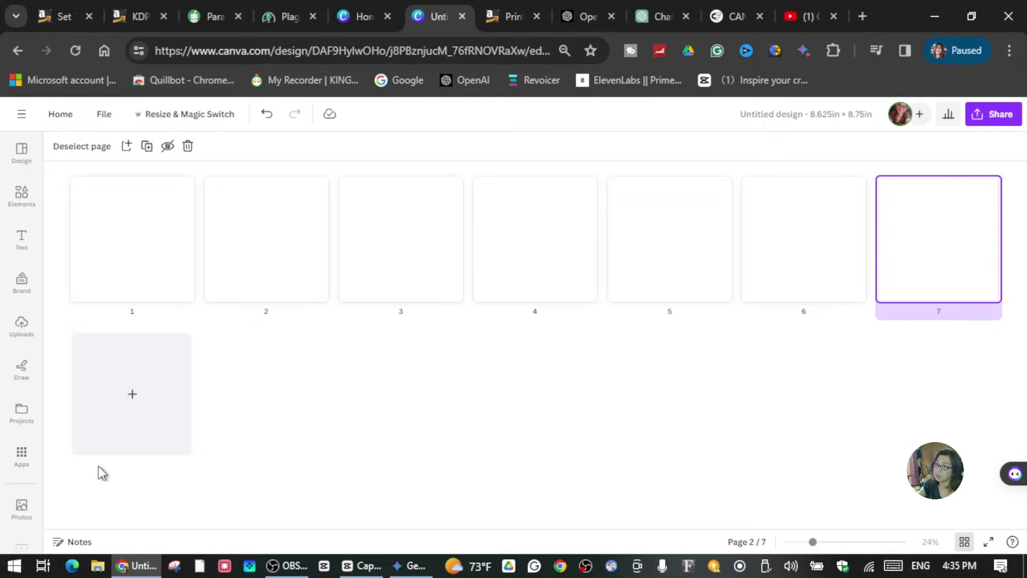
pyautogui.click(152, 399)
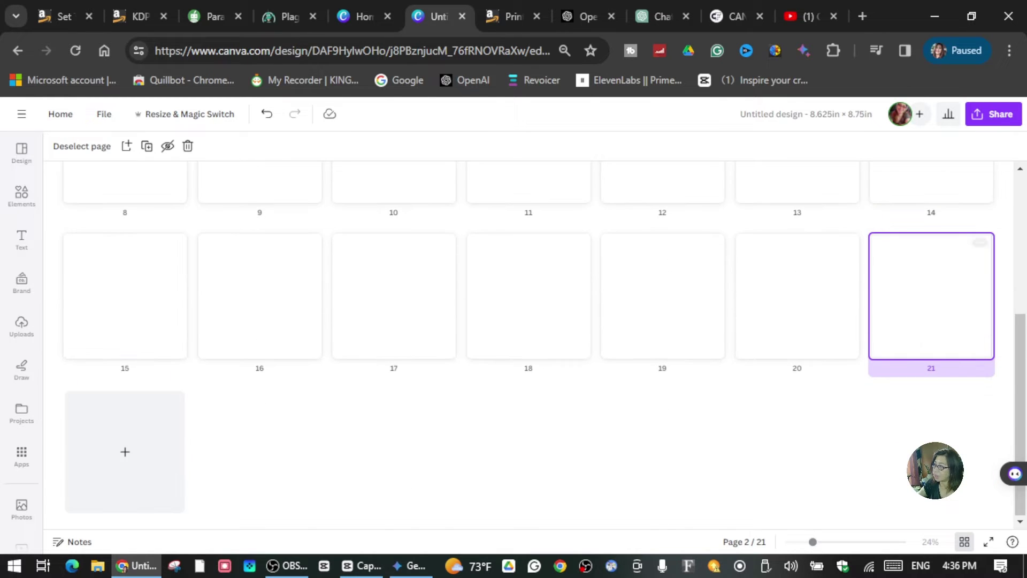
pyautogui.click(130, 458)
pyautogui.click(262, 479)
pyautogui.click(396, 463)
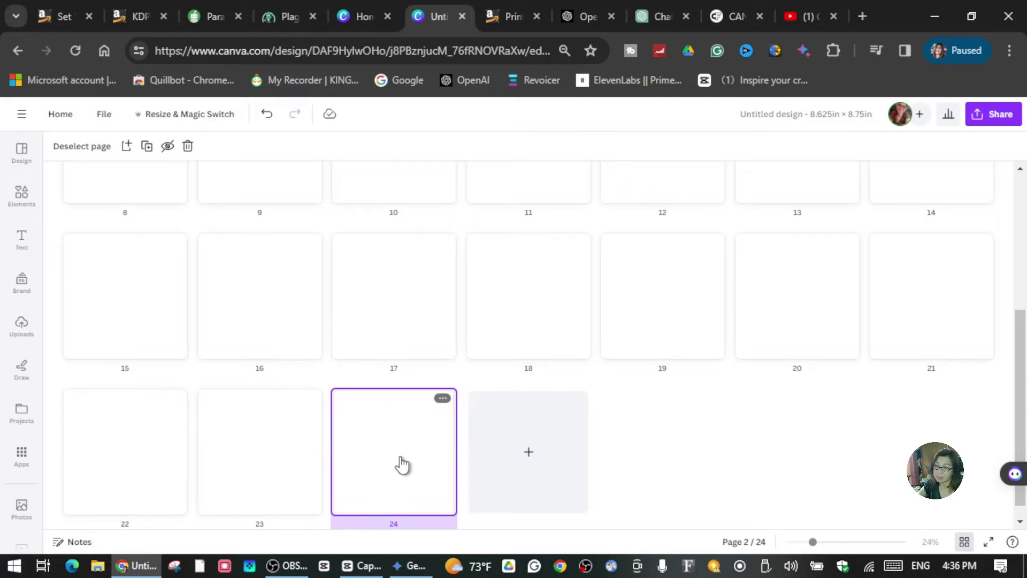
pyautogui.click(528, 470)
pyautogui.scroll(5, 527, 468)
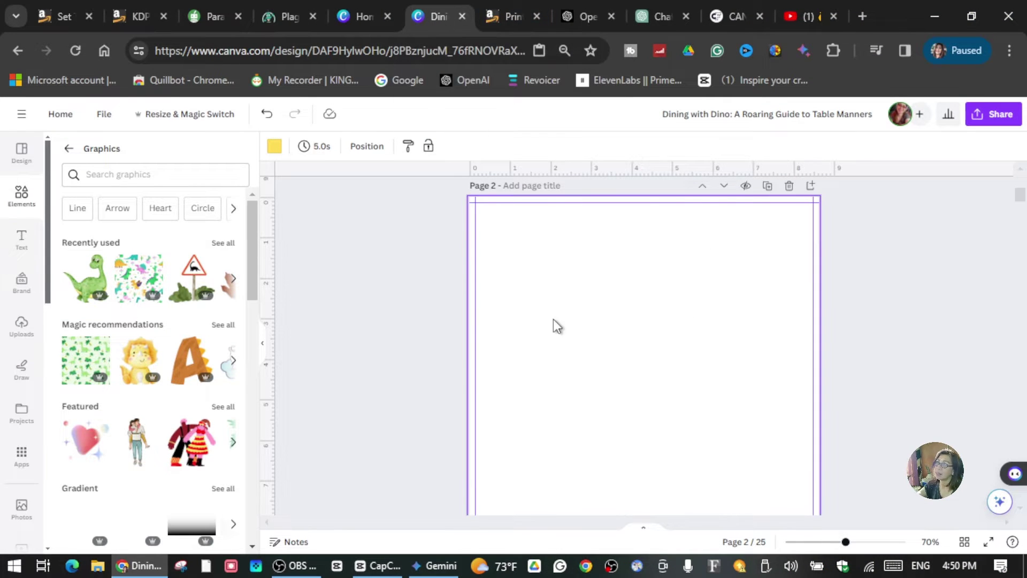
# Copy the paragraph introducing Dino from the Paraphraser plagiarism checker and paste it onto page 2 of the Canva design
pyautogui.click(538, 305)
pyautogui.rightClick(539, 303)
pyautogui.press('Escape')
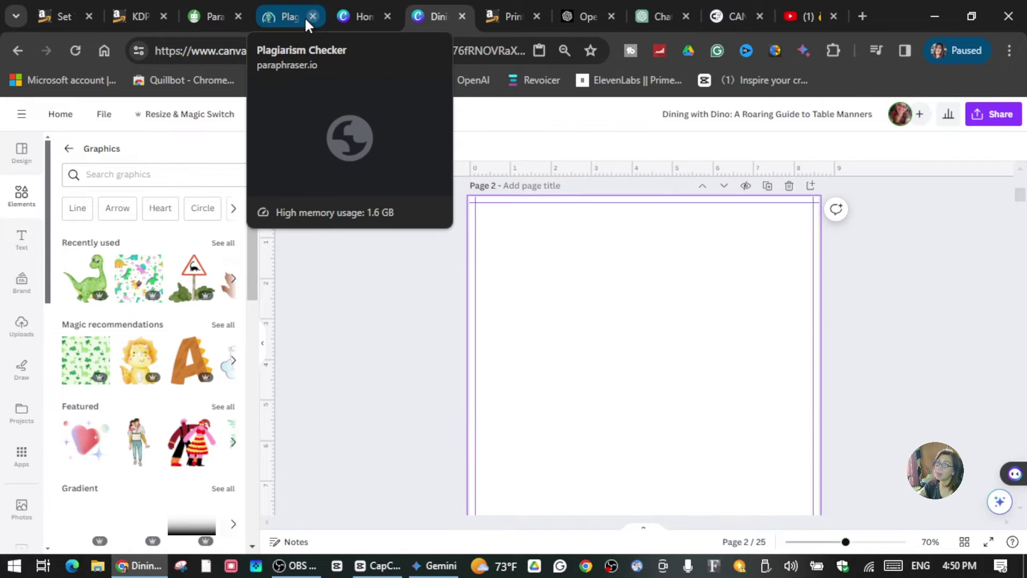
pyautogui.click(284, 16)
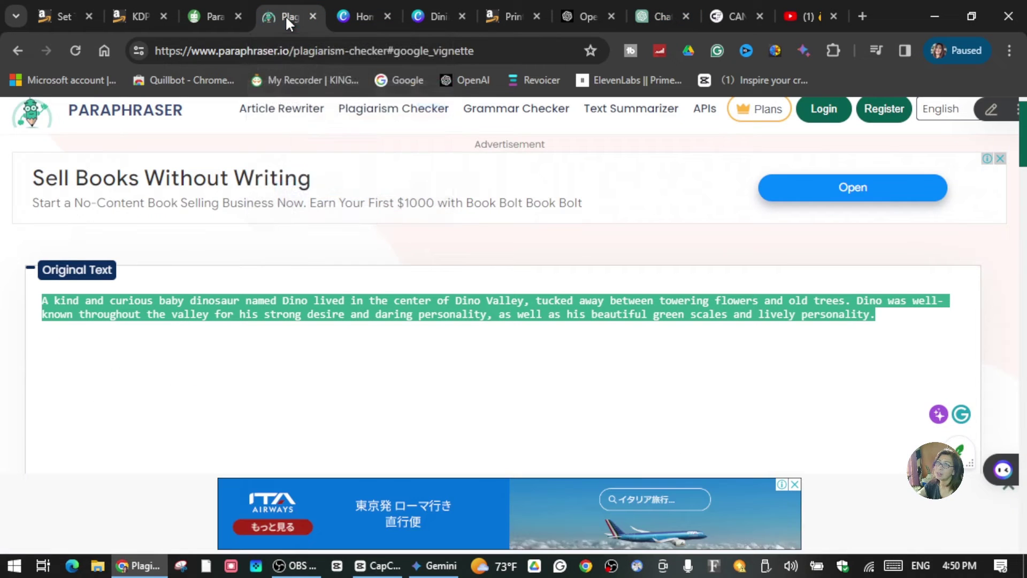
pyautogui.rightClick(315, 304)
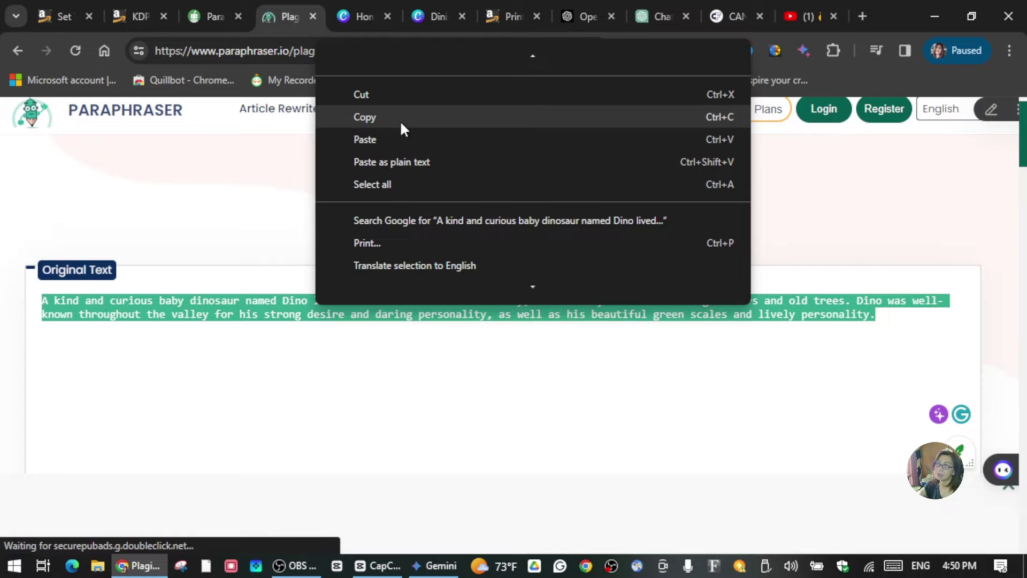
pyautogui.click(402, 122)
pyautogui.click(434, 16)
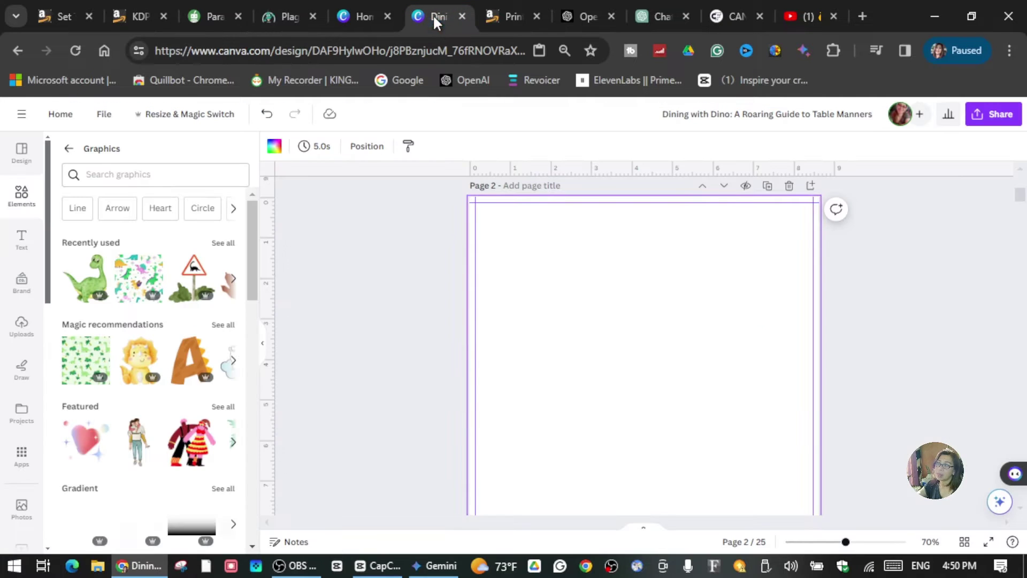
pyautogui.rightClick(571, 309)
pyautogui.click(626, 377)
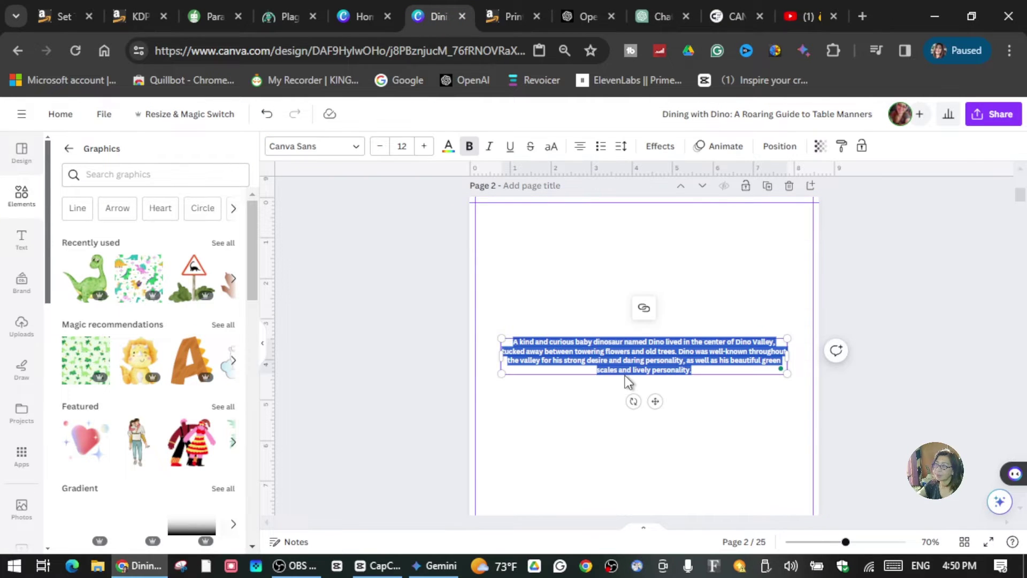
# Set the page 2 paragraph to Comic Sans at size 26 and narrow its text box to sit inside the guides
pyautogui.click(424, 147)
pyautogui.click(424, 147)
pyautogui.click(425, 147)
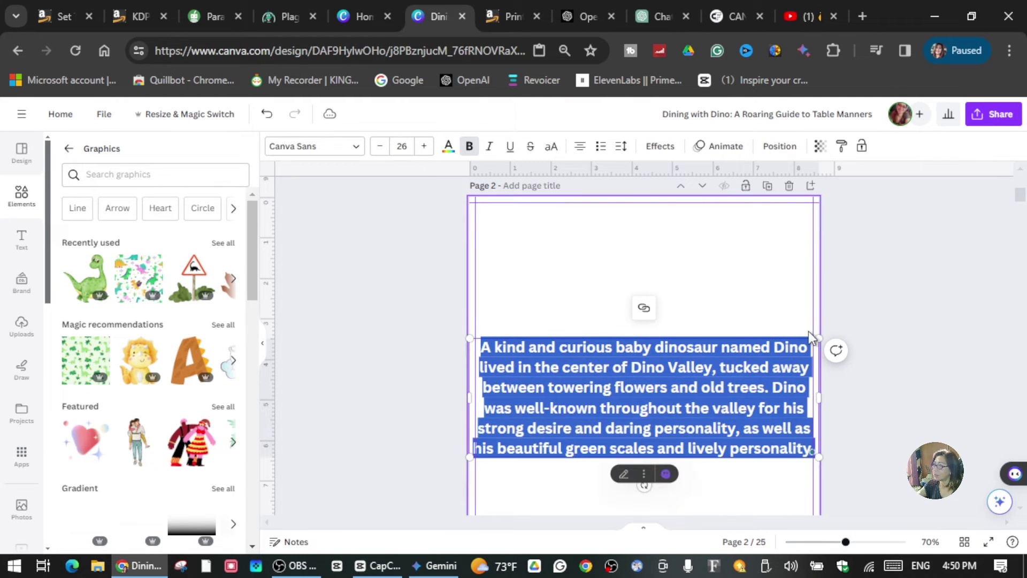
pyautogui.click(818, 399)
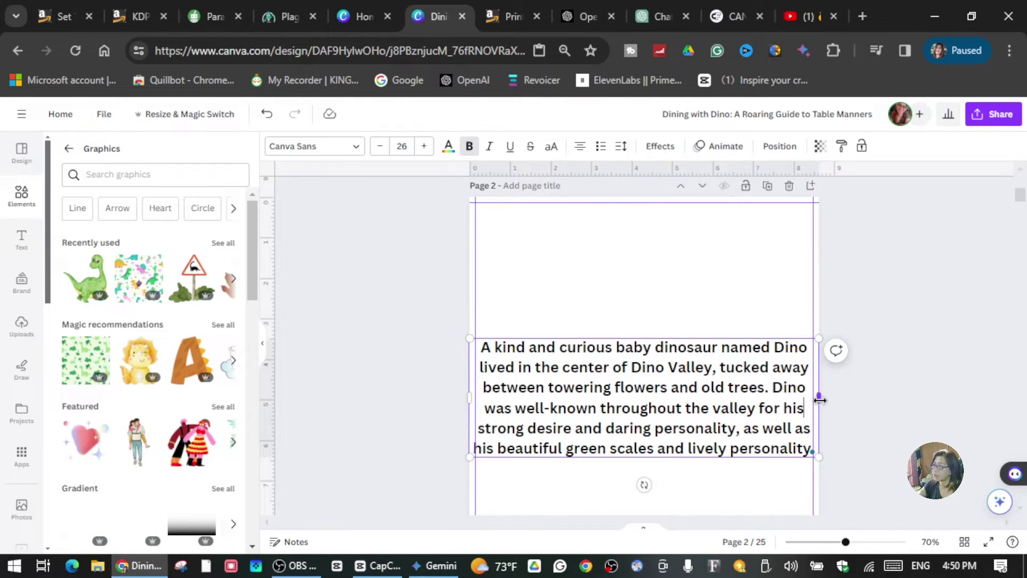
pyautogui.moveTo(818, 399); pyautogui.dragTo(734, 407)
pyautogui.moveTo(616, 411); pyautogui.dragTo(674, 333)
pyautogui.click(670, 291)
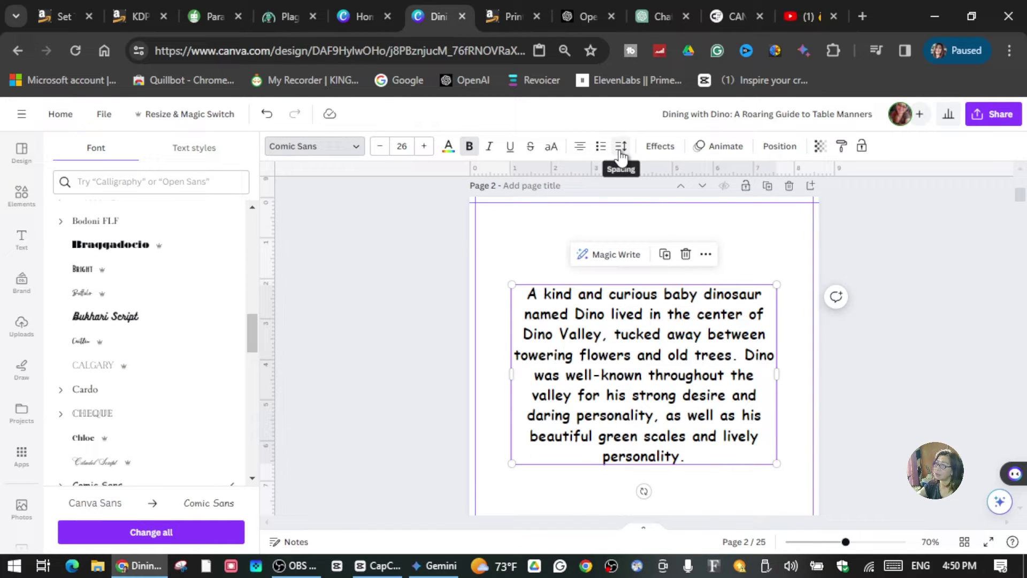
# Increase the line spacing of the page 2 paragraph and move the text box slightly up on the page
pyautogui.click(620, 153)
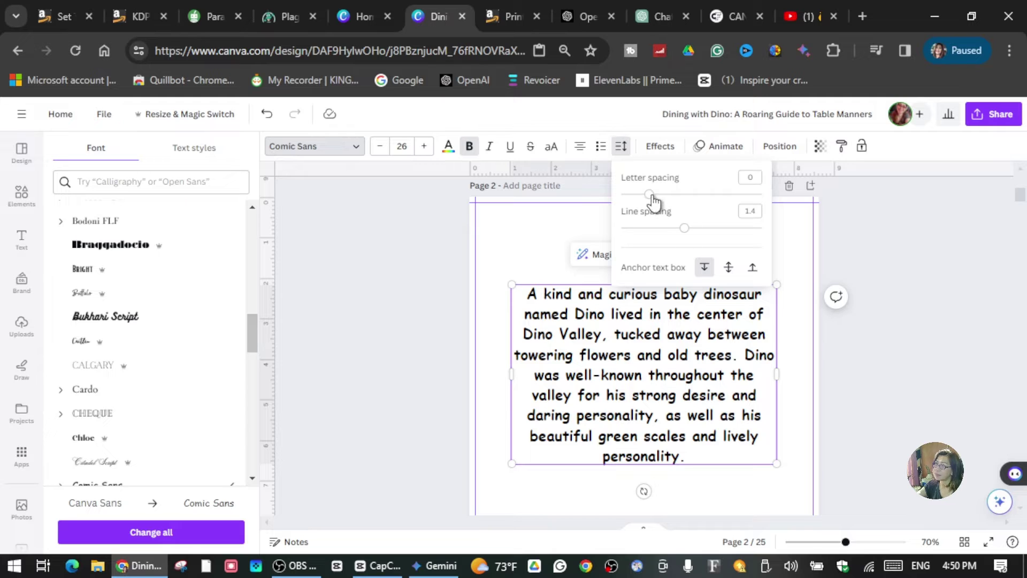
pyautogui.moveTo(685, 234); pyautogui.dragTo(711, 238)
pyautogui.click(883, 275)
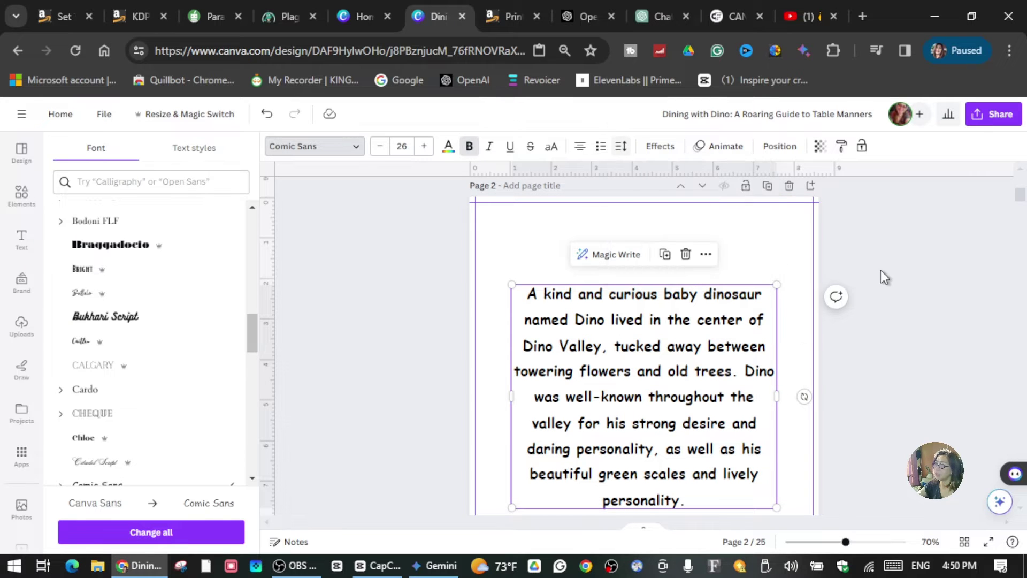
pyautogui.moveTo(682, 345); pyautogui.dragTo(684, 313)
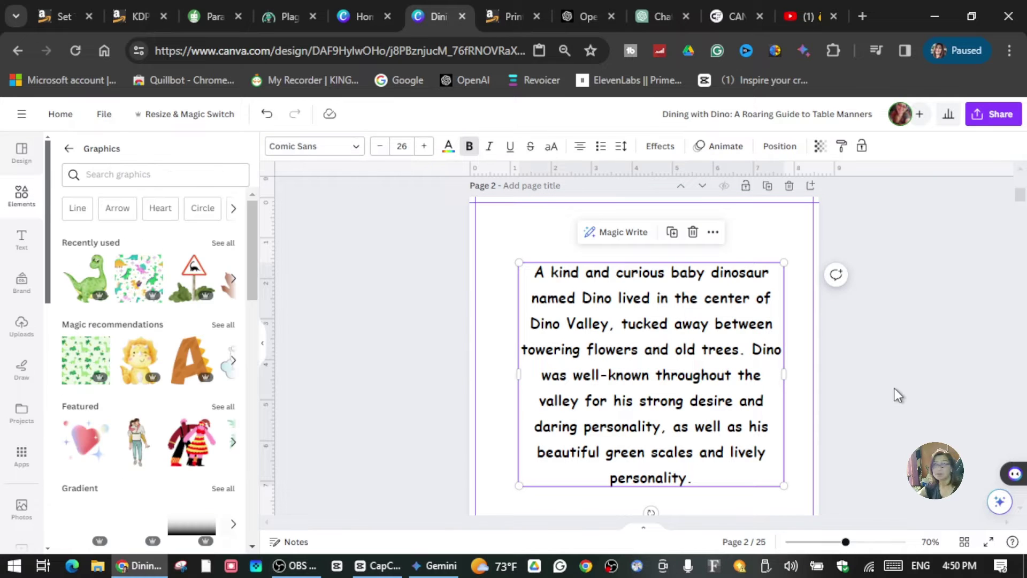
# Give page 2 a pale cream background from the brand colors extracted from designedby (1).jpg
pyautogui.click(528, 229)
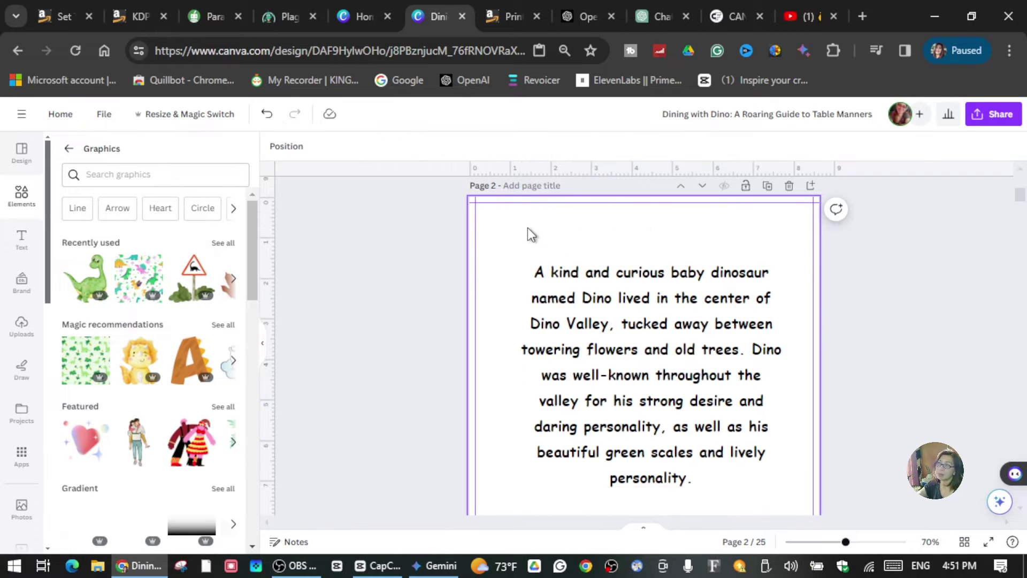
pyautogui.click(538, 229)
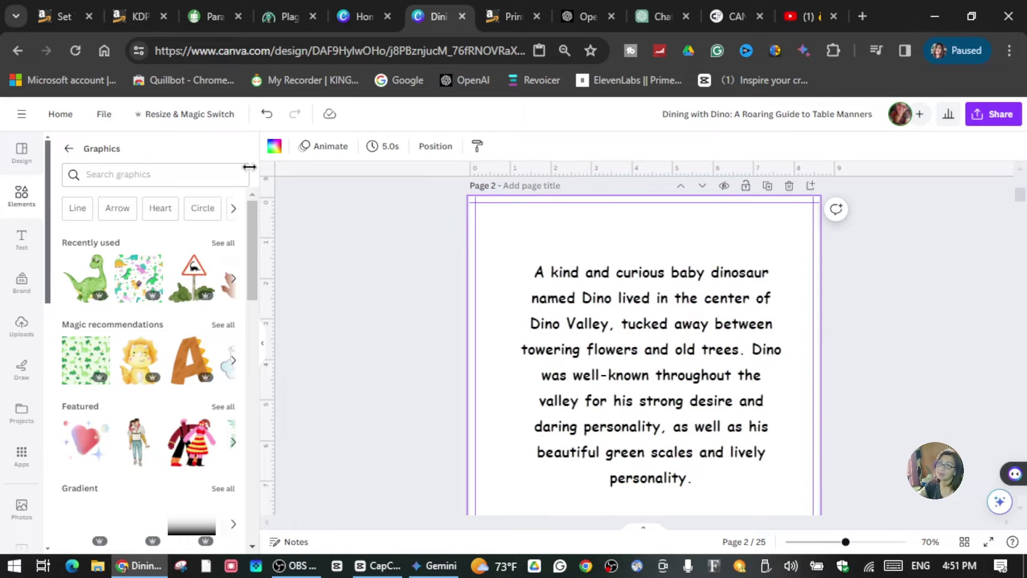
pyautogui.click(274, 146)
pyautogui.click(133, 226)
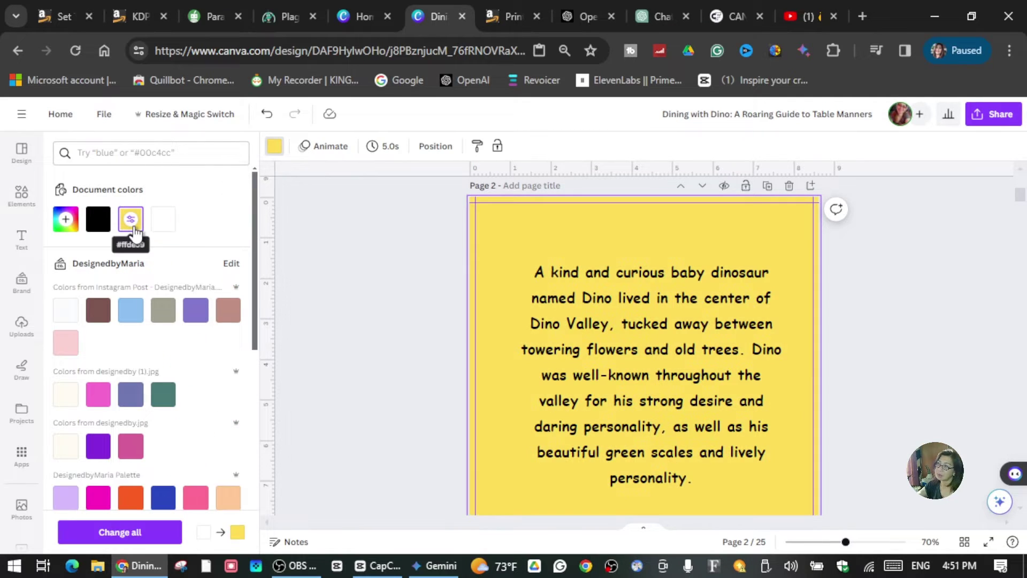
pyautogui.click(66, 342)
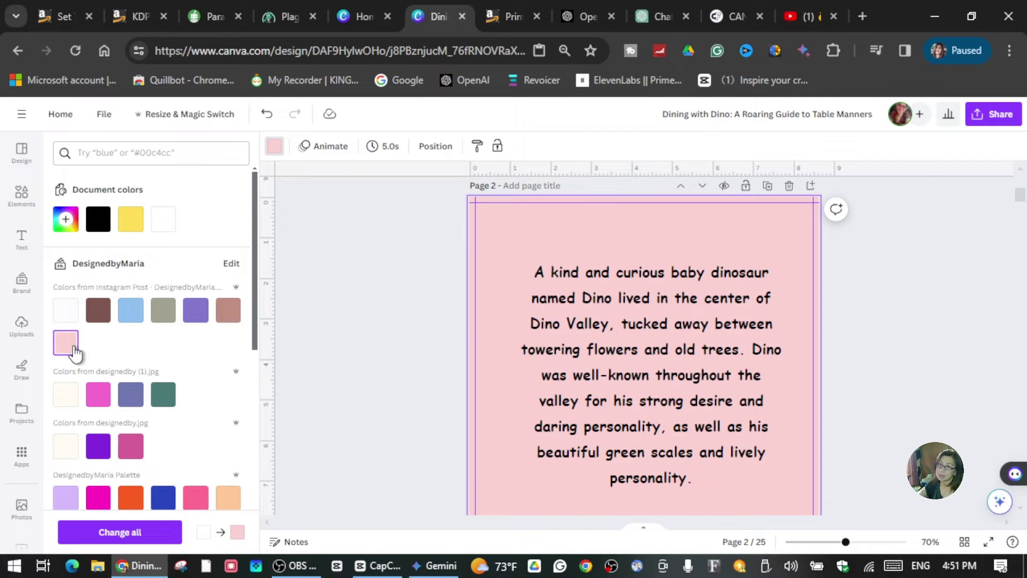
pyautogui.click(70, 393)
pyautogui.click(880, 296)
pyautogui.scroll(-5, 880, 296)
pyautogui.scroll(3, 878, 294)
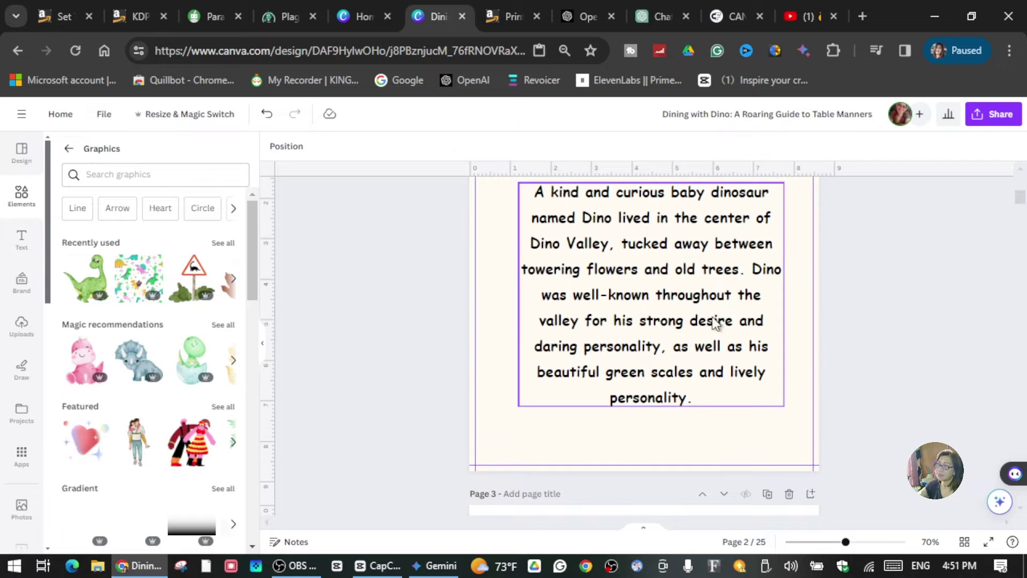
# Review page 2 and the blank pages after it, including in the grid overview of the whole book
pyautogui.scroll(-3, 636, 353)
pyautogui.click(644, 432)
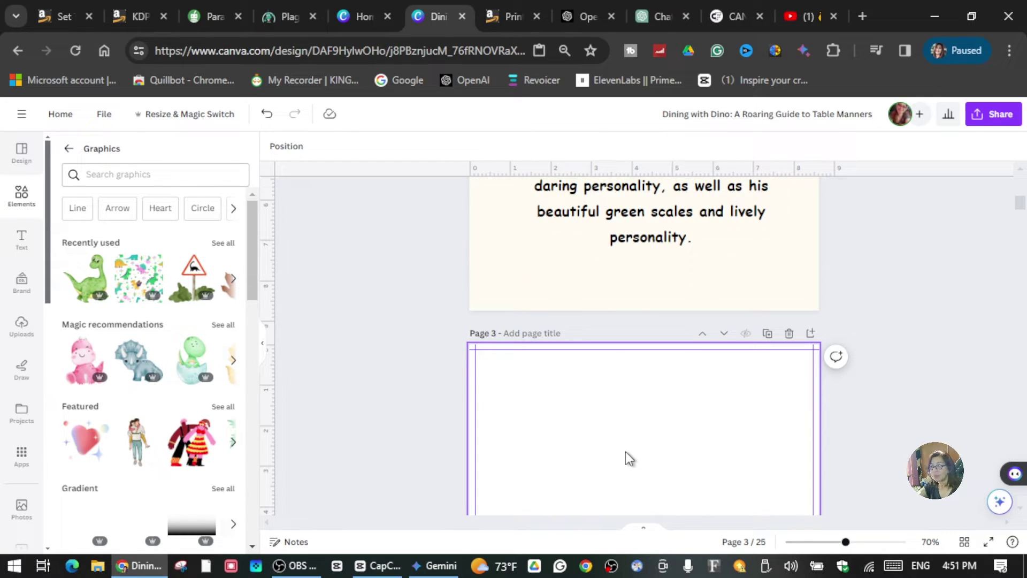
pyautogui.scroll(3, 636, 460)
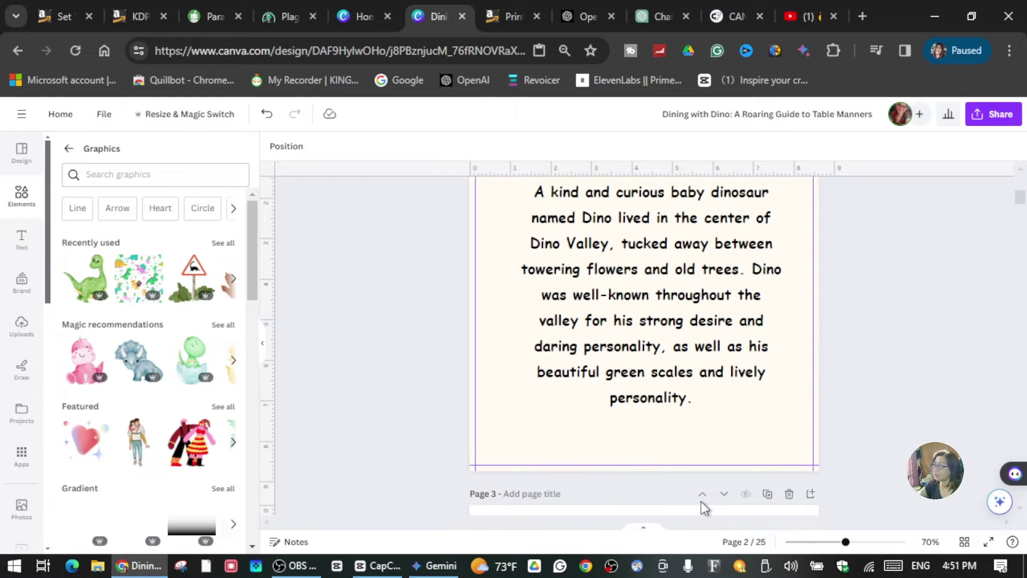
pyautogui.click(964, 542)
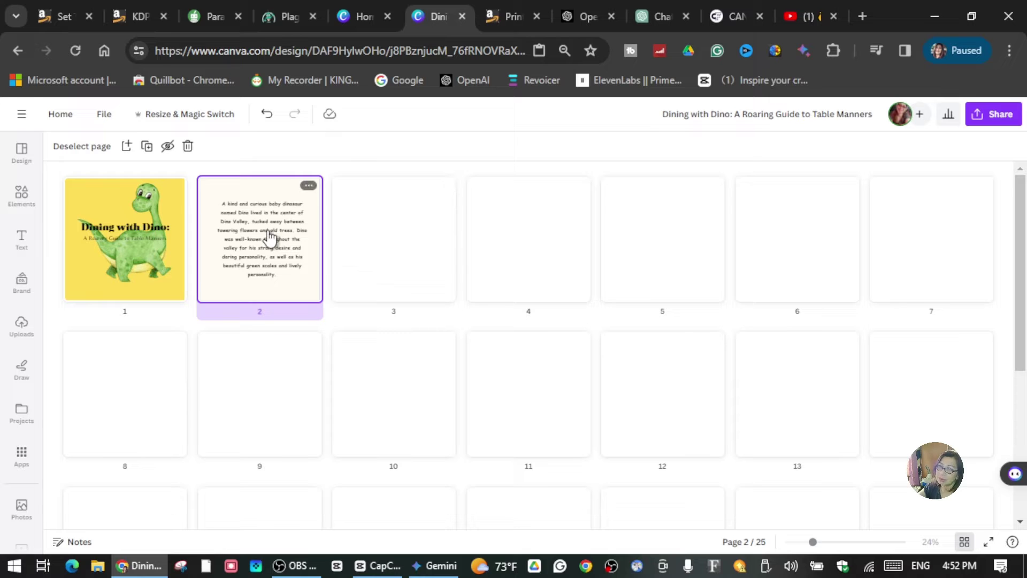
pyautogui.click(964, 542)
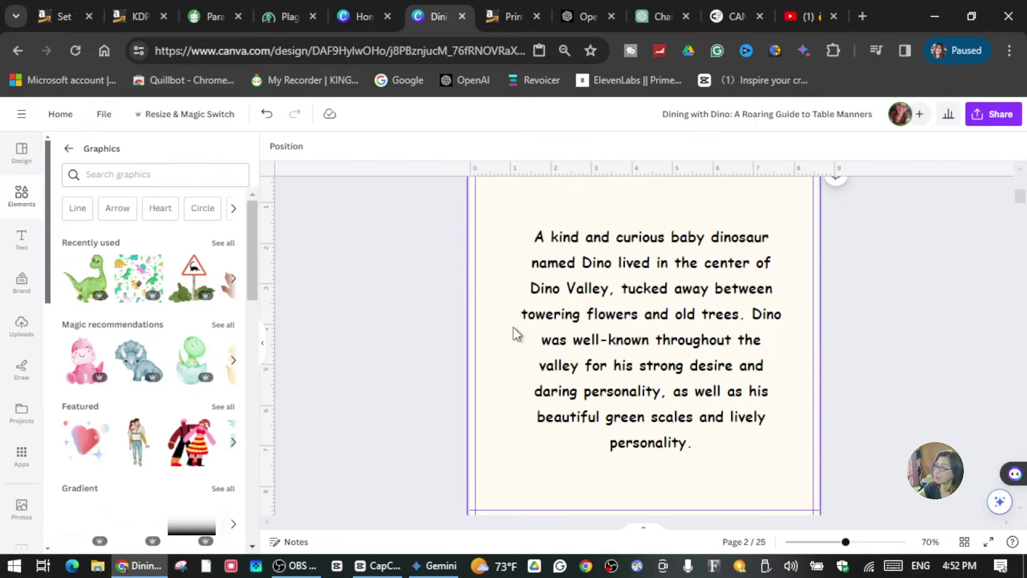
pyautogui.click(659, 319)
pyautogui.moveTo(659, 319); pyautogui.dragTo(655, 313)
# Select blank page 3 and generate images with Magic Media from the text "A kind and curious baby dinosaur named Dino lived in the center of…"
pyautogui.scroll(-6, 785, 390)
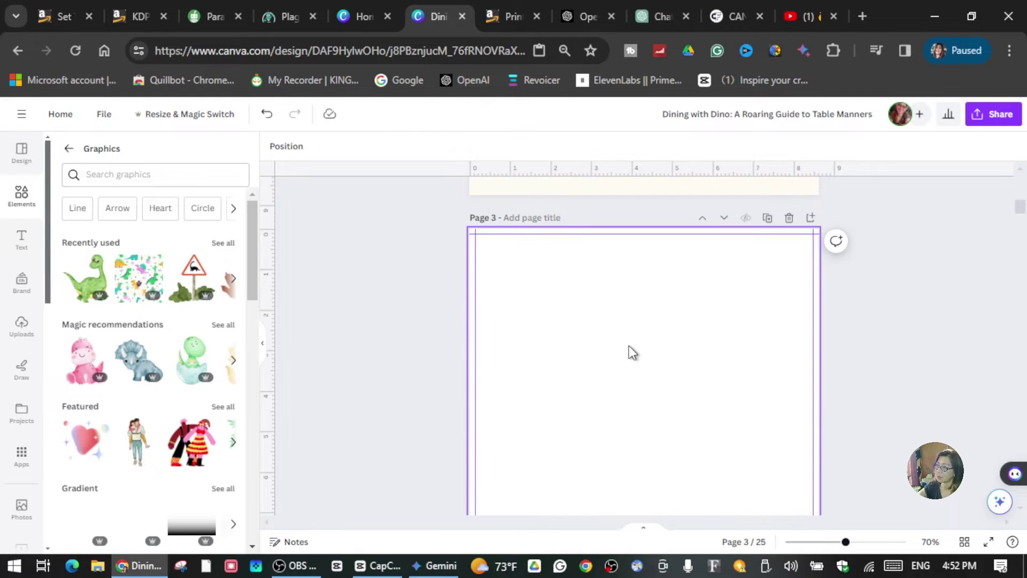
pyautogui.click(628, 346)
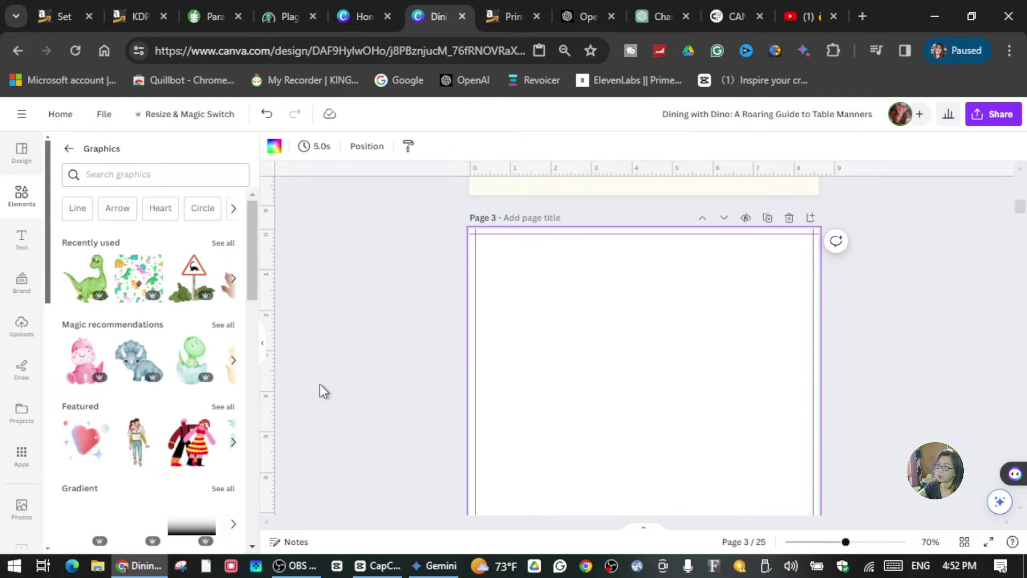
pyautogui.click(21, 461)
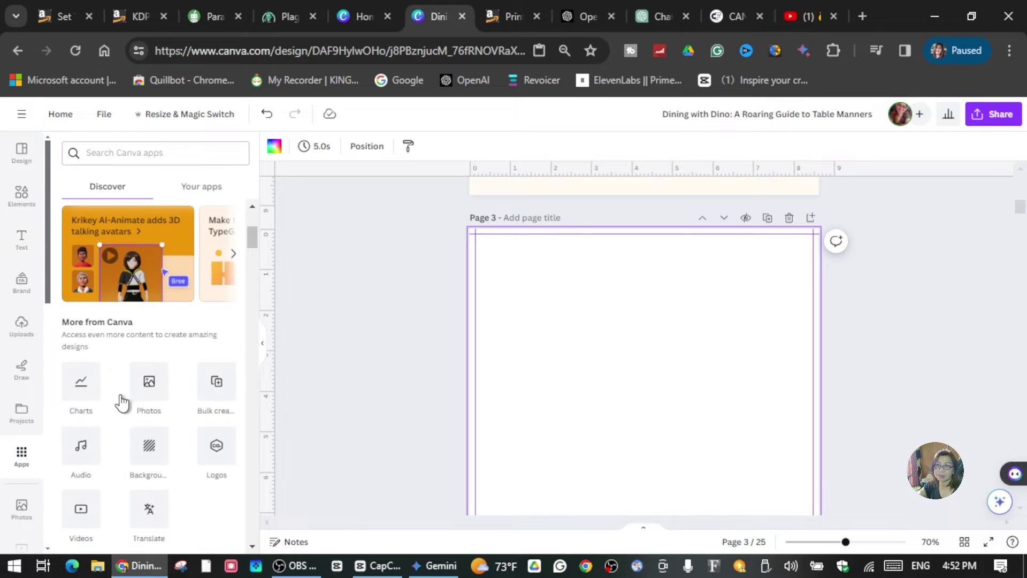
pyautogui.scroll(-5, 124, 390)
pyautogui.scroll(-4, 130, 406)
pyautogui.scroll(4, 131, 406)
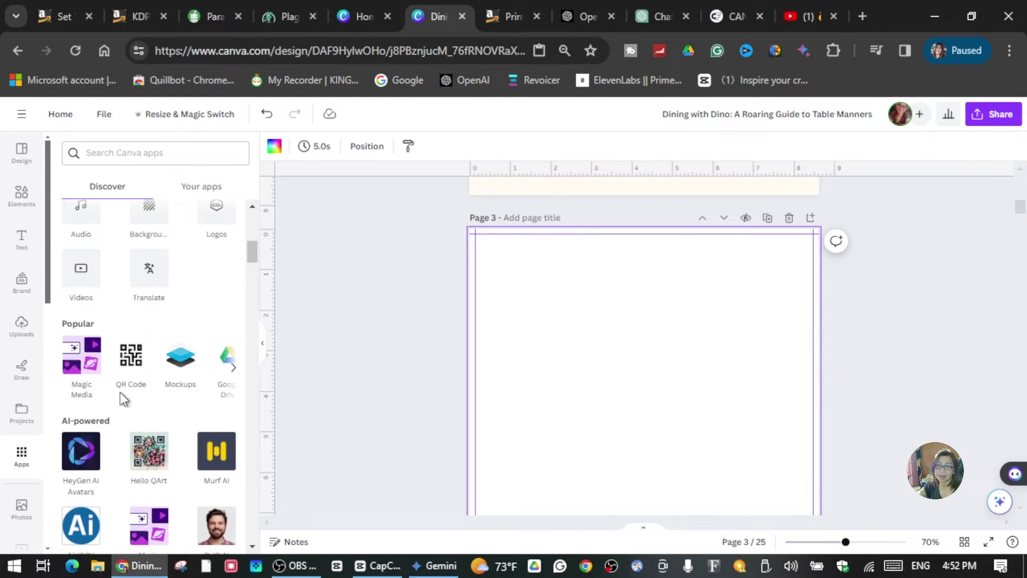
pyautogui.click(85, 368)
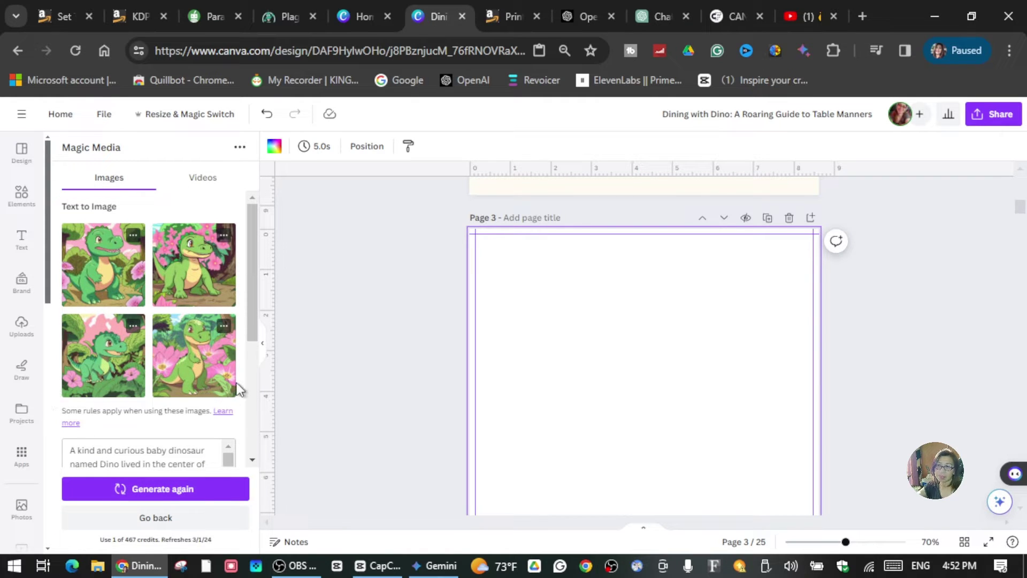
# Add the generated image of the green dinosaur standing among large pink flowers to page 3 and enlarge it to cover the page
pyautogui.click(219, 366)
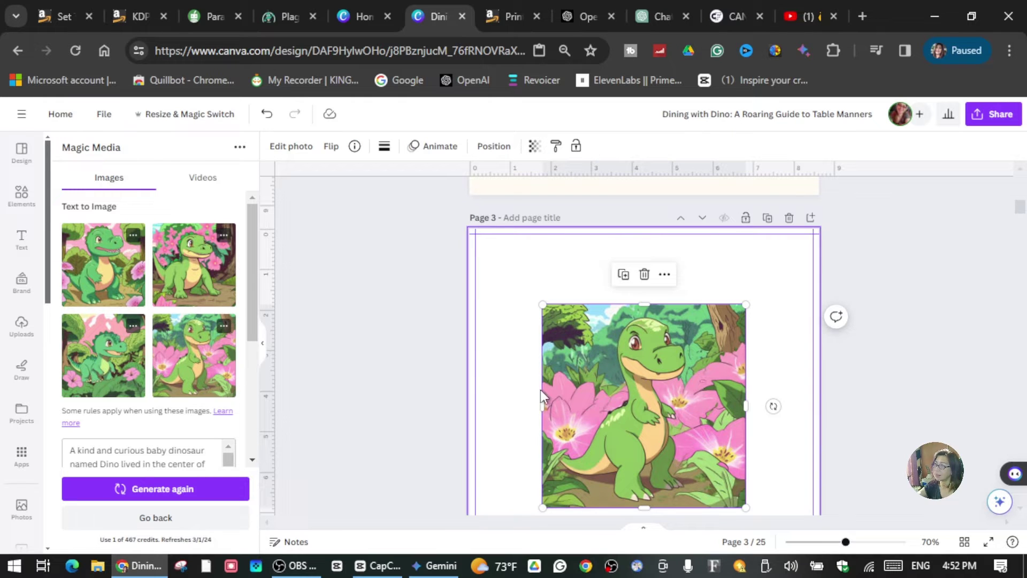
pyautogui.moveTo(675, 410); pyautogui.dragTo(601, 333)
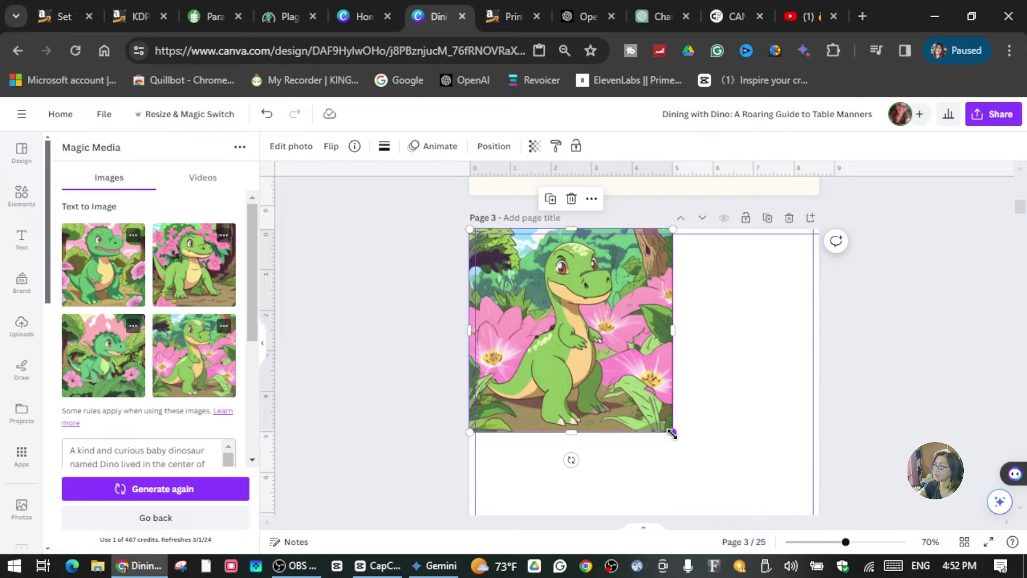
pyautogui.moveTo(673, 431); pyautogui.dragTo(855, 551)
pyautogui.scroll(-3, 846, 394)
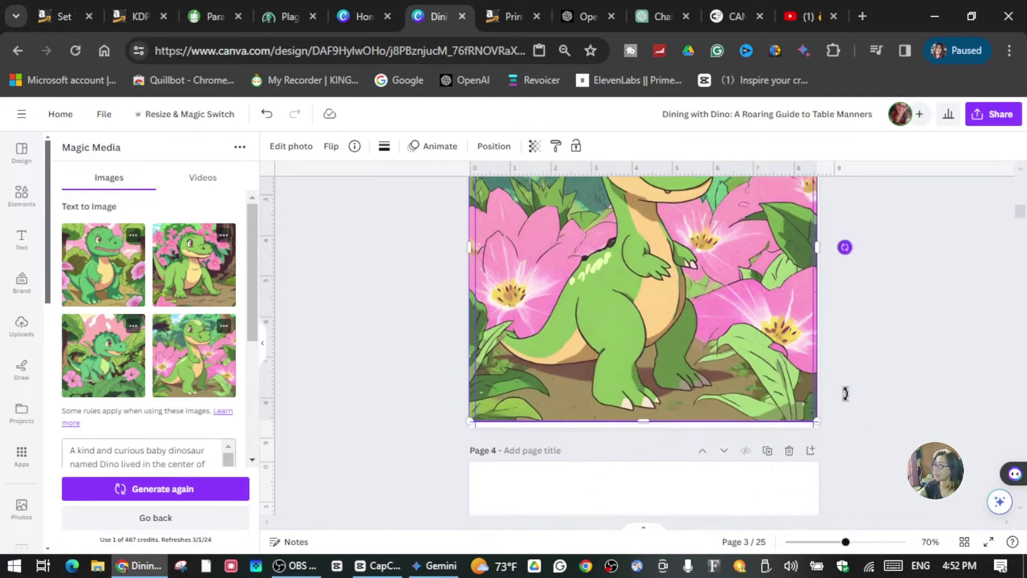
pyautogui.moveTo(815, 418); pyautogui.dragTo(815, 418)
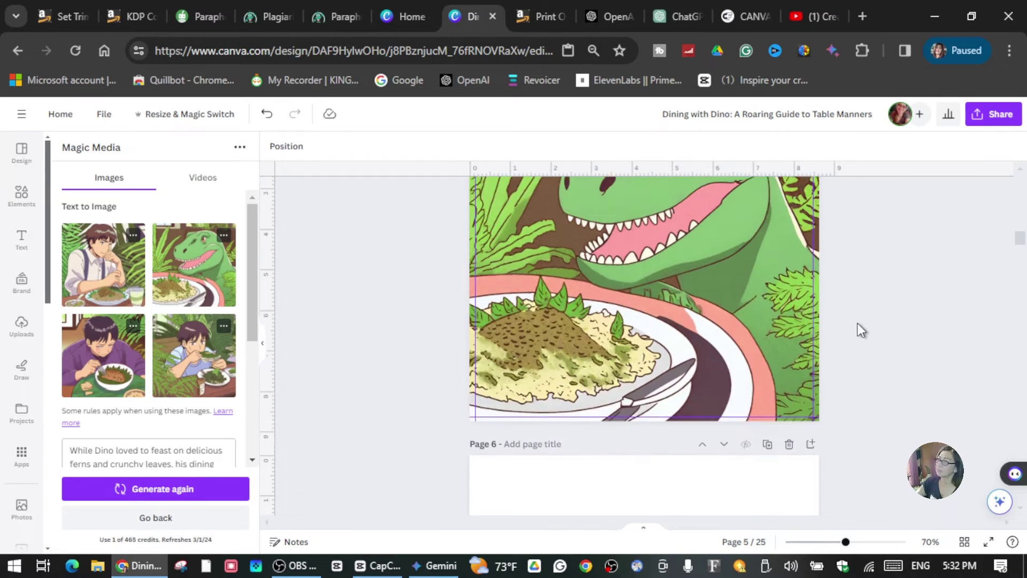
# Review the story text on page 4 and the illustration on page 5, and select blank page 6
pyautogui.scroll(5, 670, 377)
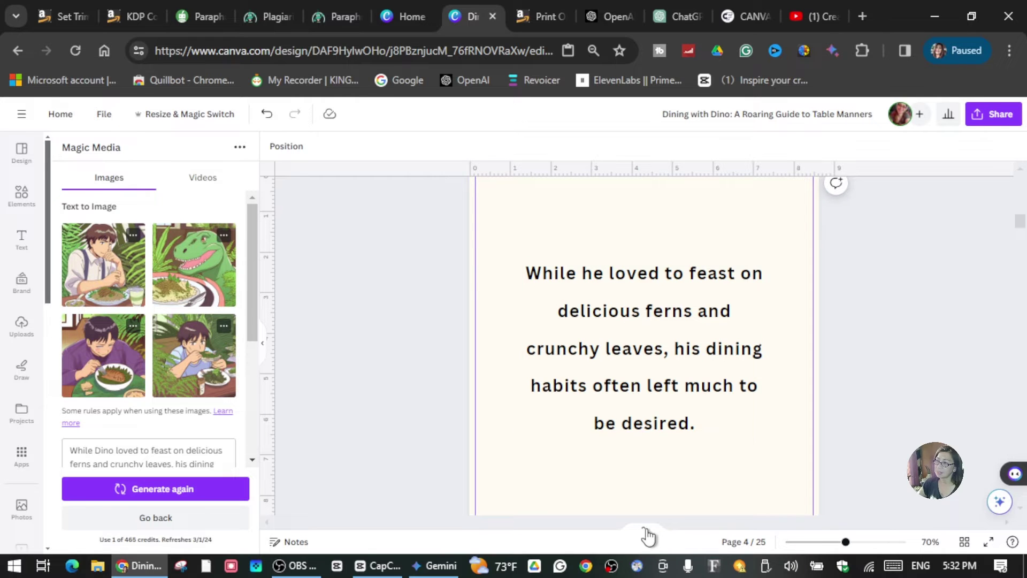
pyautogui.scroll(-5, 663, 500)
pyautogui.scroll(-5, 663, 500)
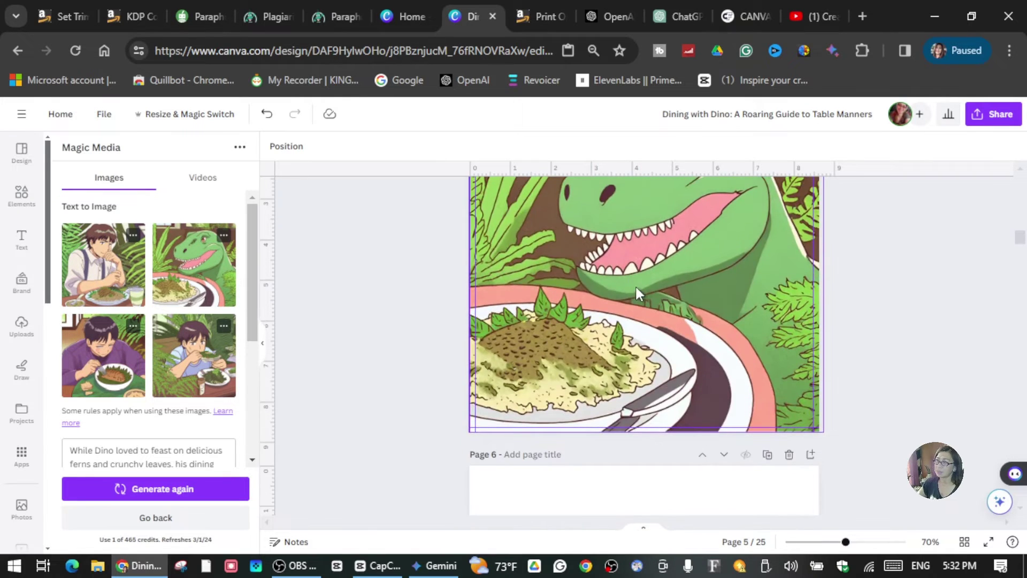
pyautogui.scroll(-3, 717, 435)
pyautogui.click(640, 385)
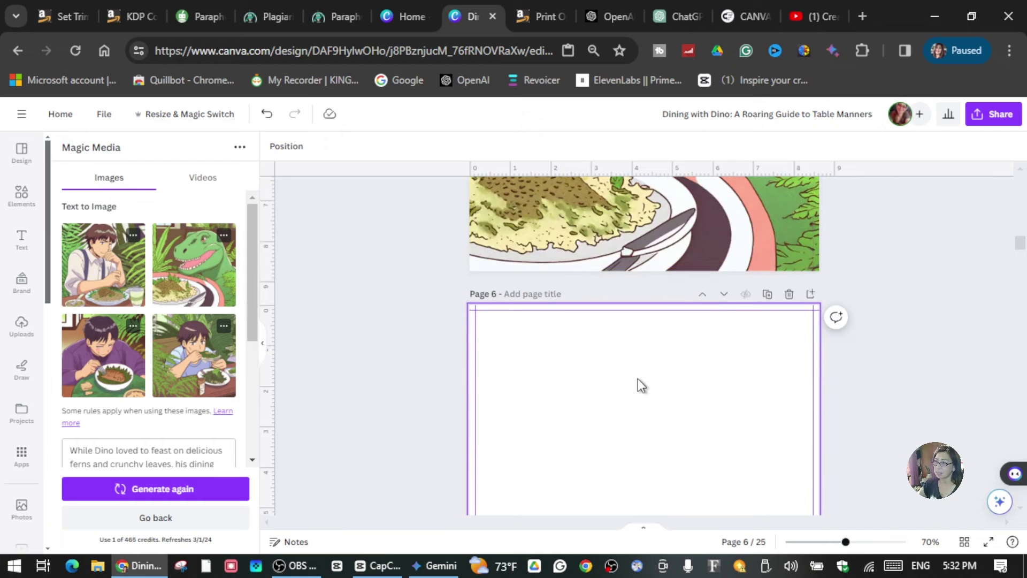
pyautogui.click(640, 389)
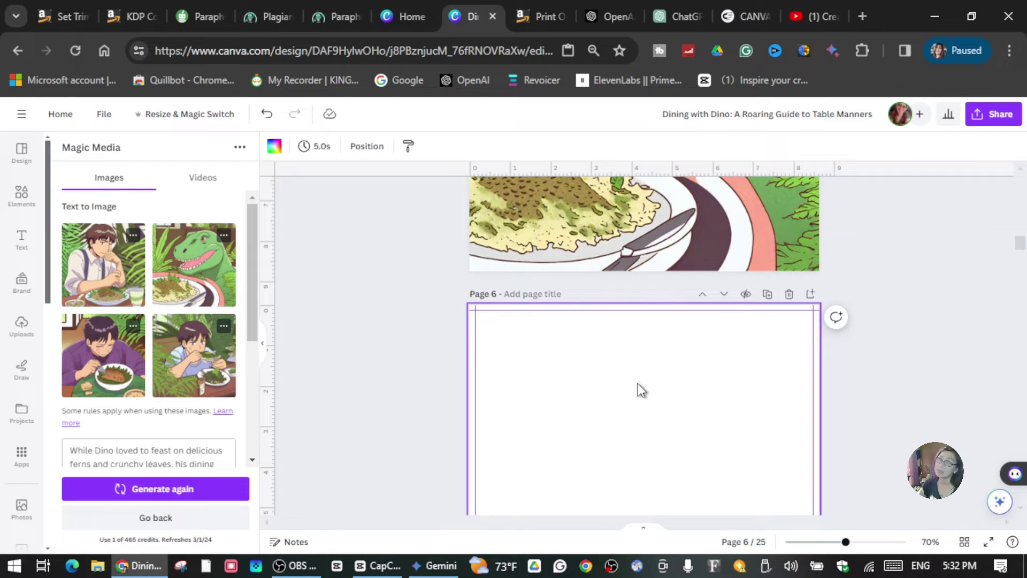
# Switch to the Paraphraser plagiarism results and look up the story sentence following "While he loved to feast on delicious ferns…"
pyautogui.click(198, 18)
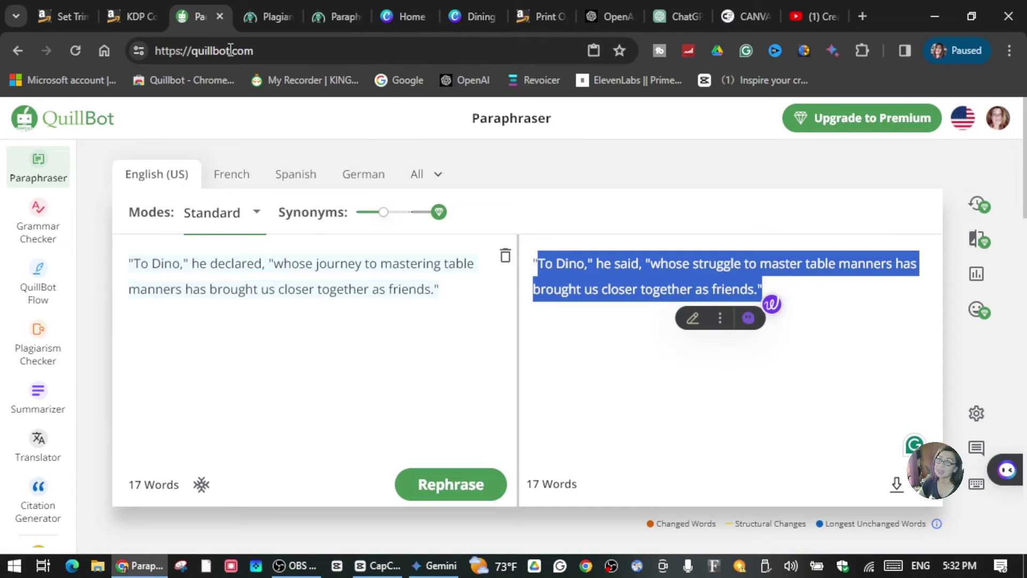
pyautogui.click(260, 14)
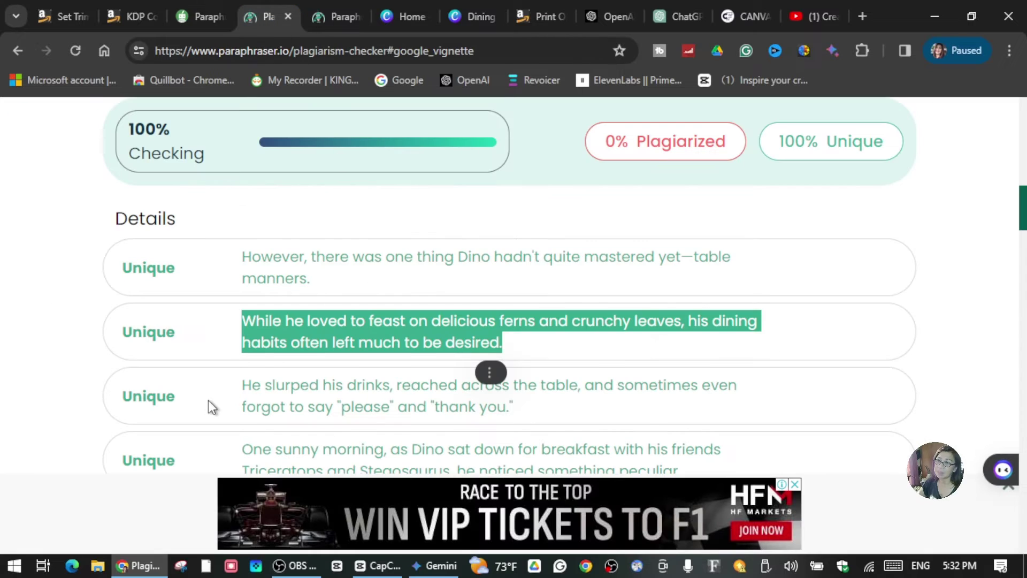
pyautogui.scroll(-1, 208, 400)
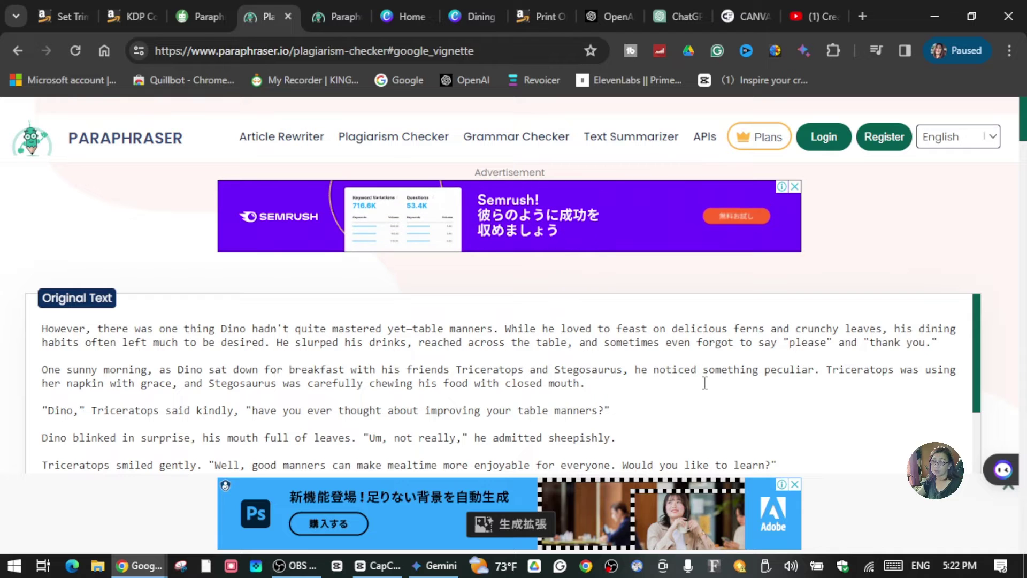
# Read through the original story text in the plagiarism checker and run the plagiarism check on it
pyautogui.scroll(-2, 705, 381)
pyautogui.scroll(-3, 650, 397)
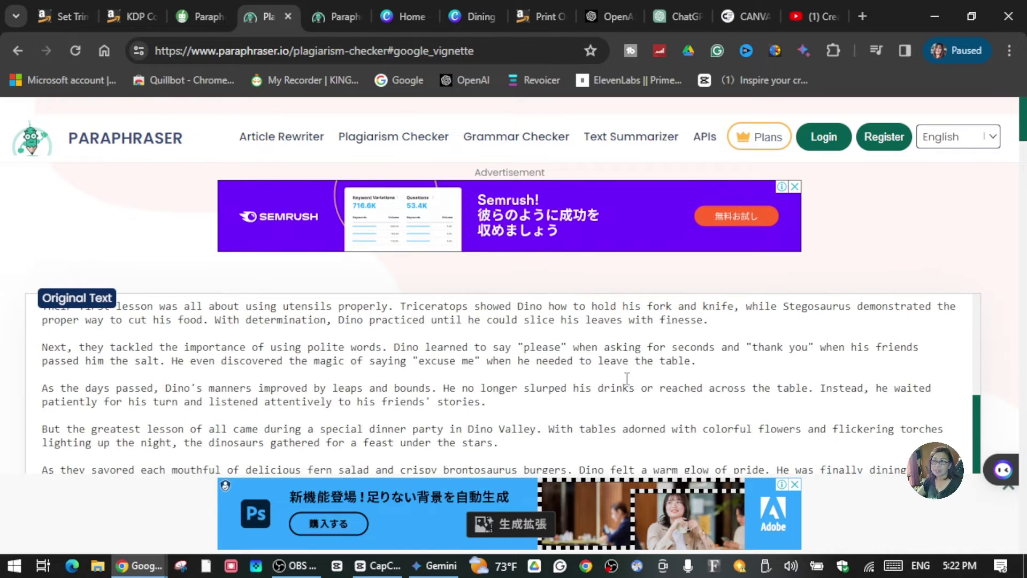
pyautogui.scroll(-6, 404, 344)
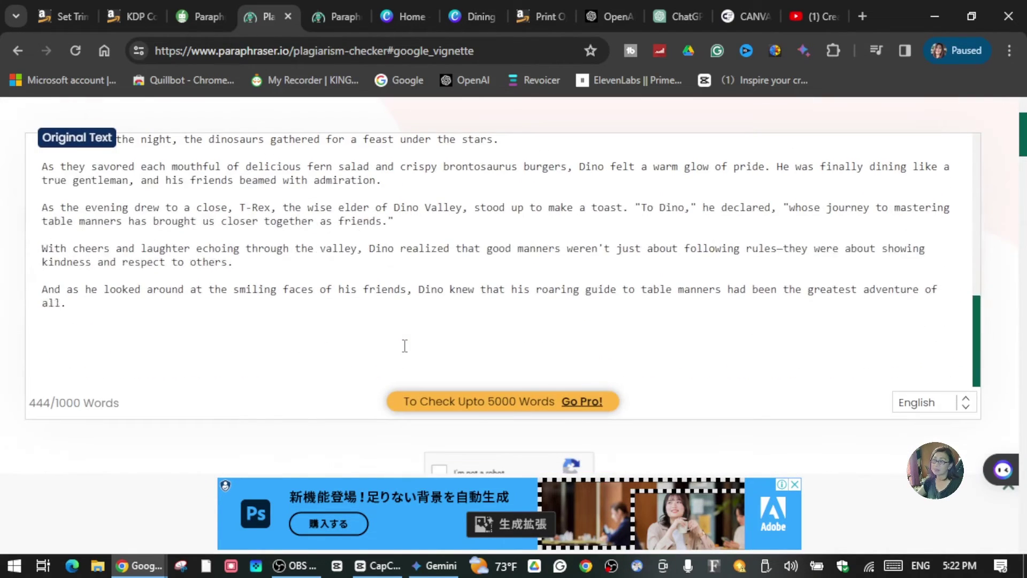
pyautogui.scroll(-3, 405, 346)
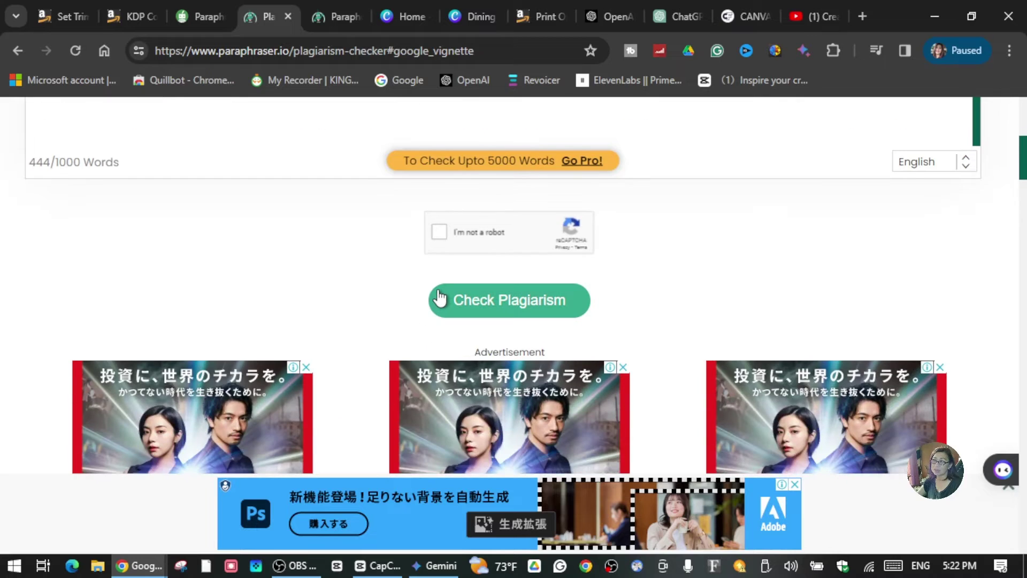
pyautogui.click(436, 298)
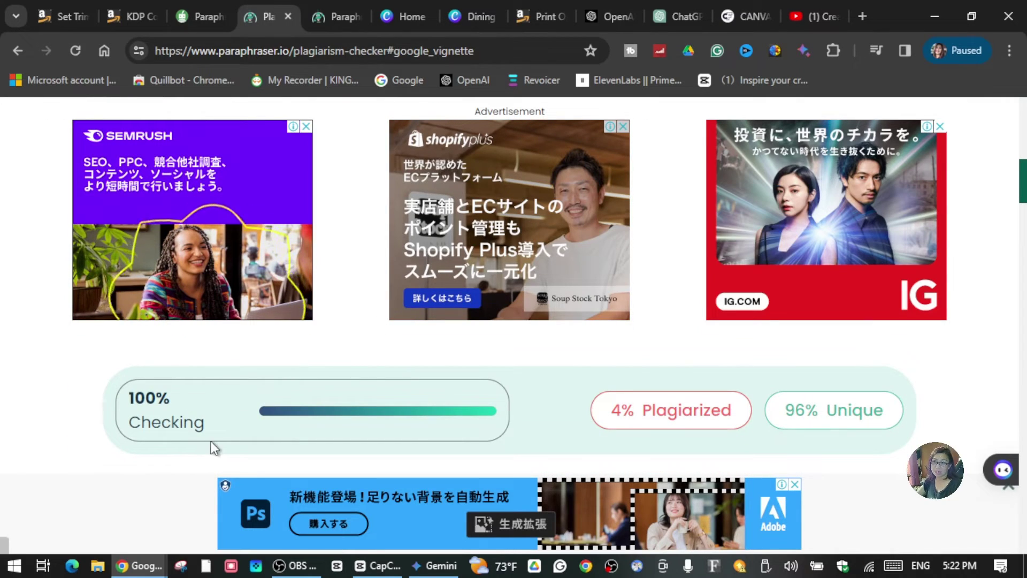
# Go through the sentence results and copy the one flagged as plagiarized, "To Dino," he declared, "whose journey to mastering table manners…"
pyautogui.scroll(-2, 213, 437)
pyautogui.scroll(-2, 213, 445)
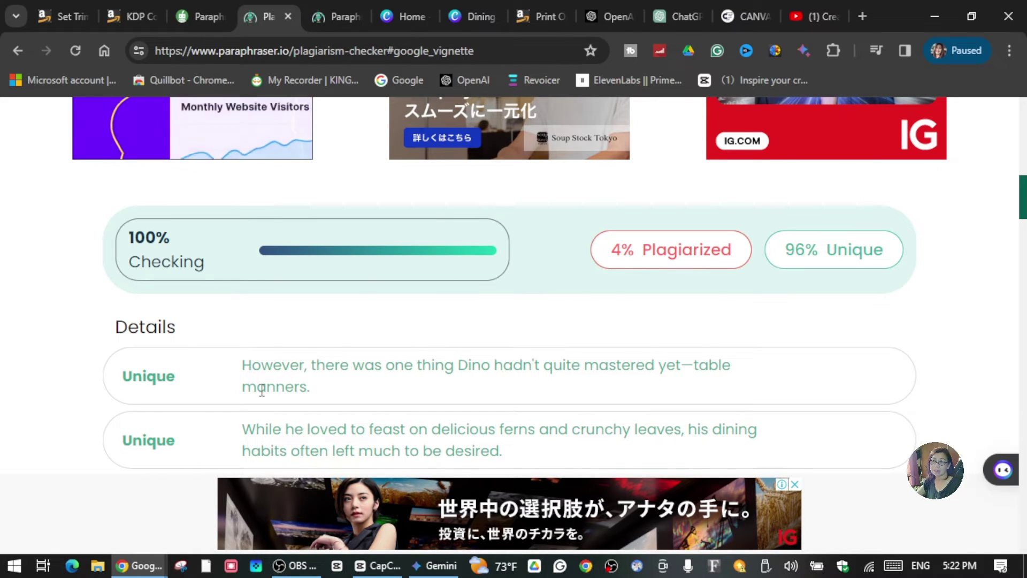
pyautogui.scroll(-7, 298, 384)
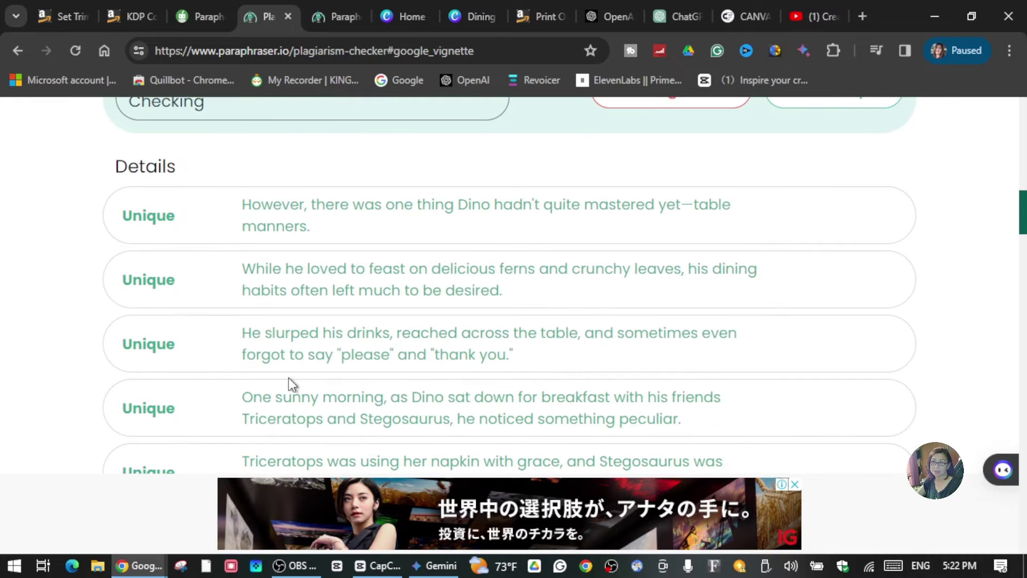
pyautogui.scroll(-4, 299, 349)
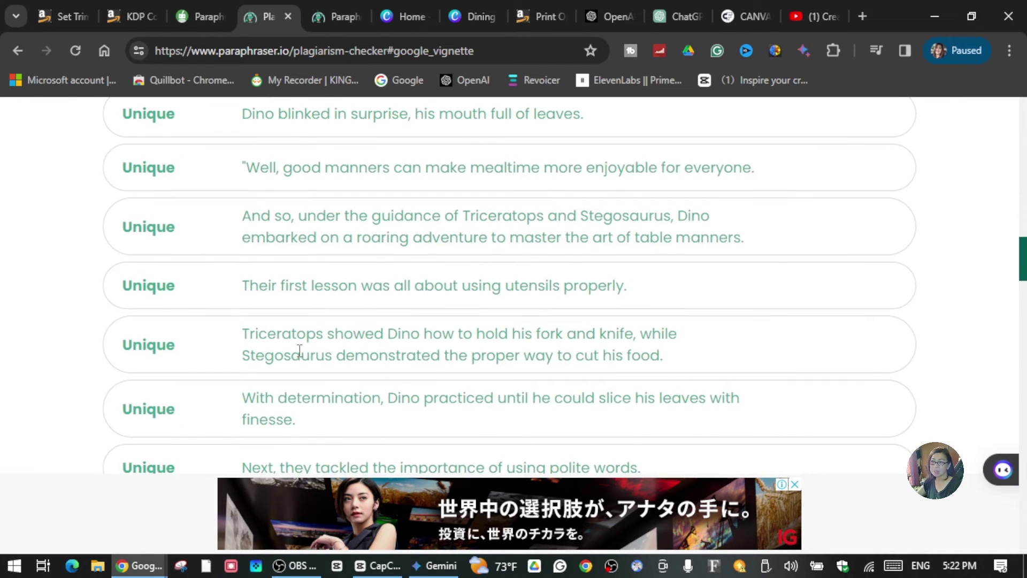
pyautogui.scroll(-12, 301, 348)
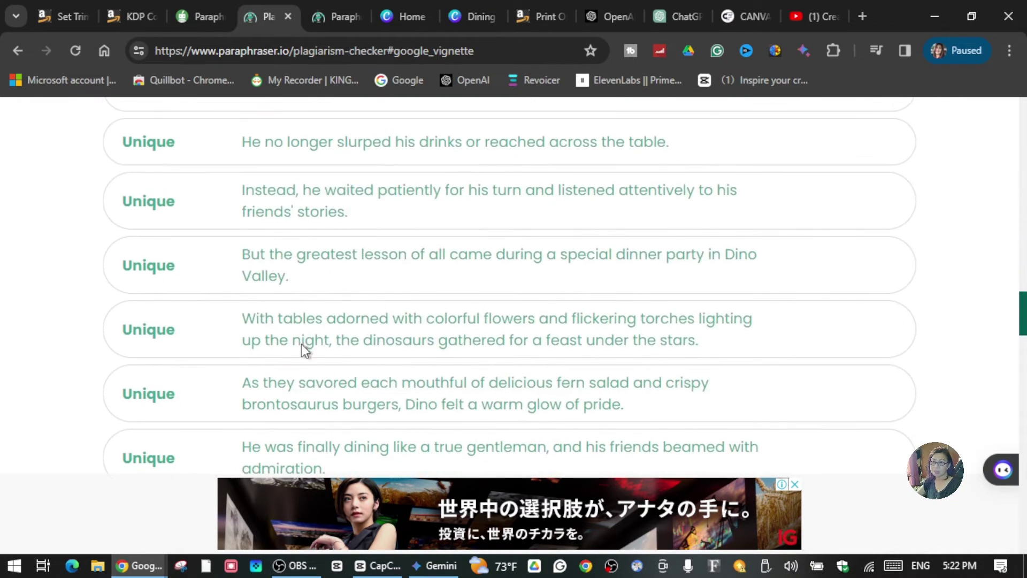
pyautogui.scroll(-3, 303, 344)
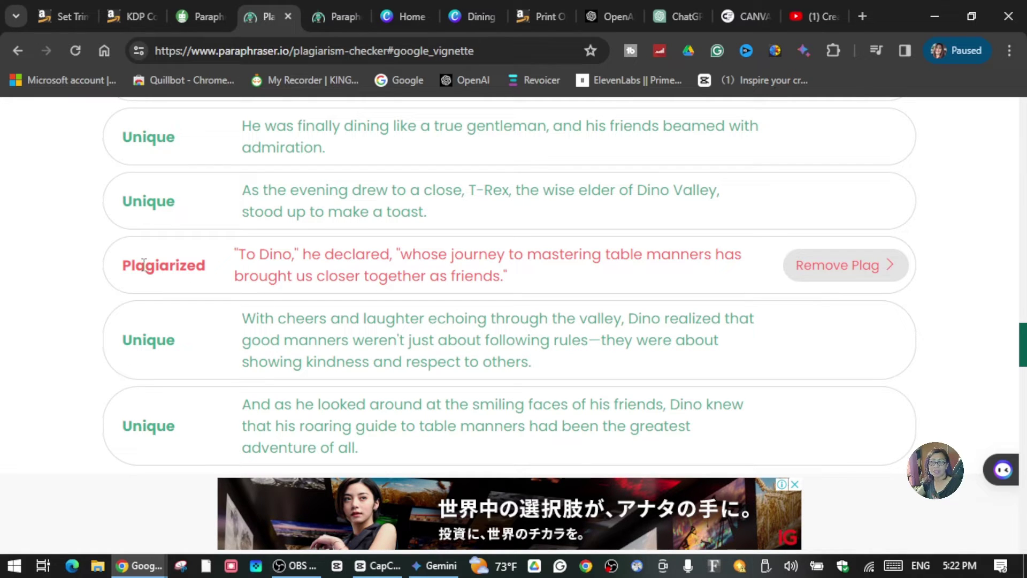
pyautogui.moveTo(236, 249); pyautogui.dragTo(519, 282)
pyautogui.rightClick(474, 261)
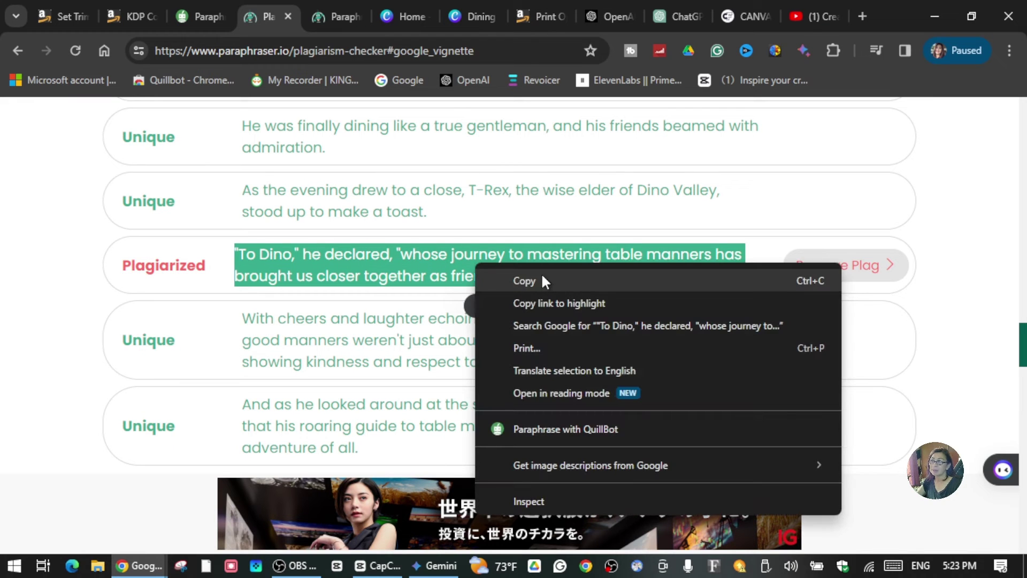
pyautogui.click(546, 281)
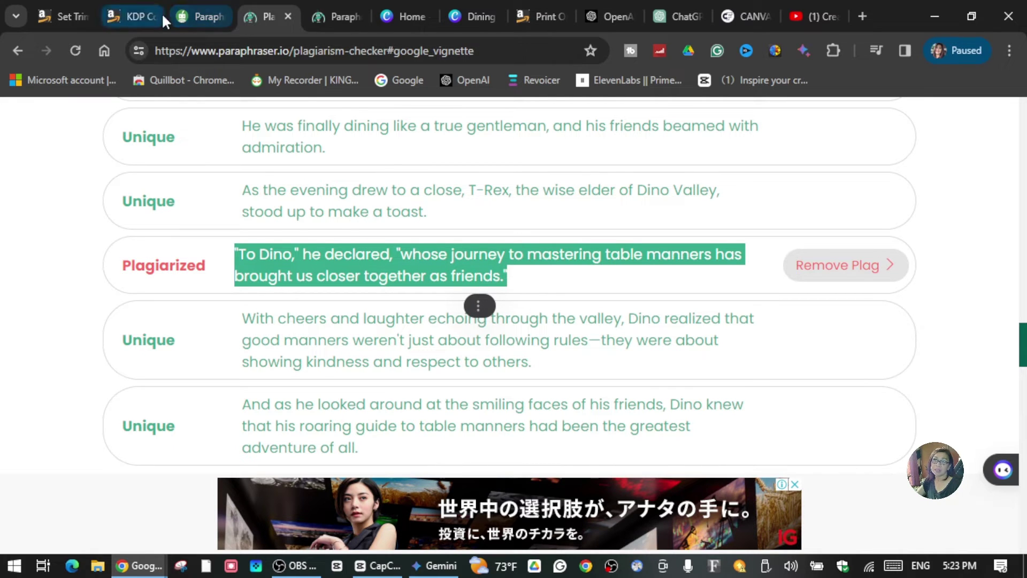
# Switch to QuillBot and replace the source text with the copied "To Dino" sentence for paraphrasing
pyautogui.click(200, 16)
pyautogui.moveTo(128, 260); pyautogui.dragTo(451, 368)
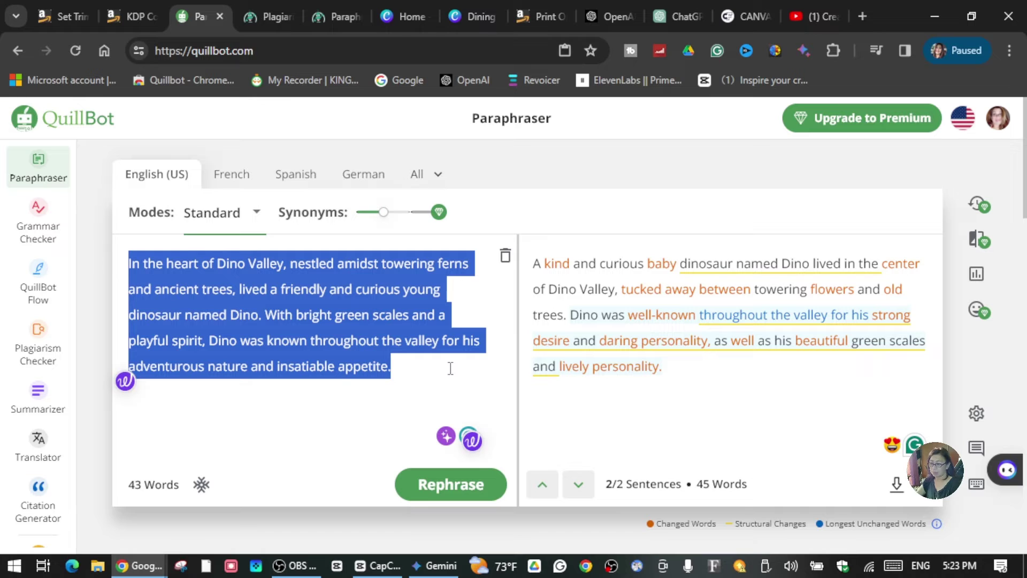
pyautogui.press('BackSpace')
pyautogui.rightClick(178, 276)
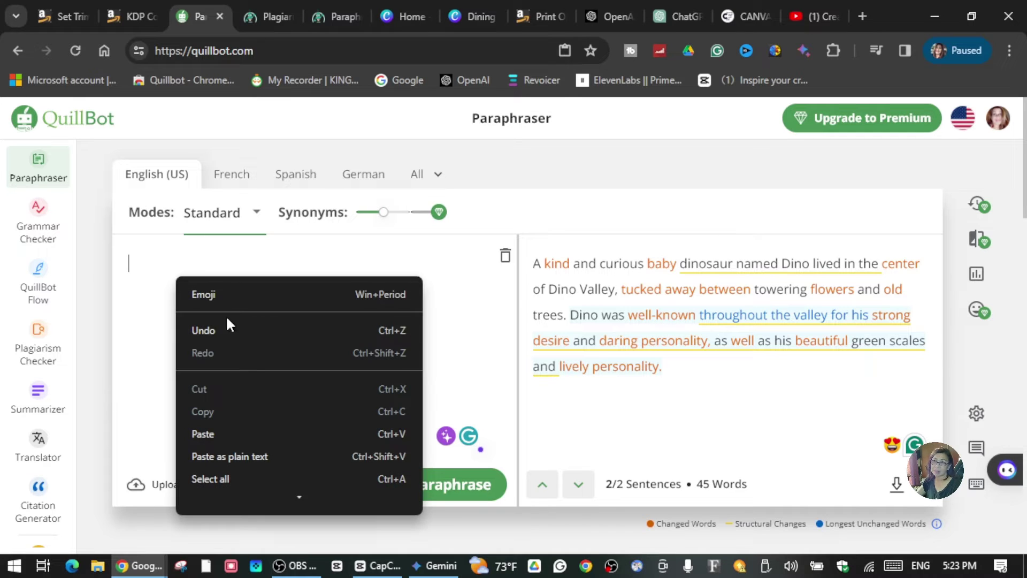
pyautogui.click(248, 431)
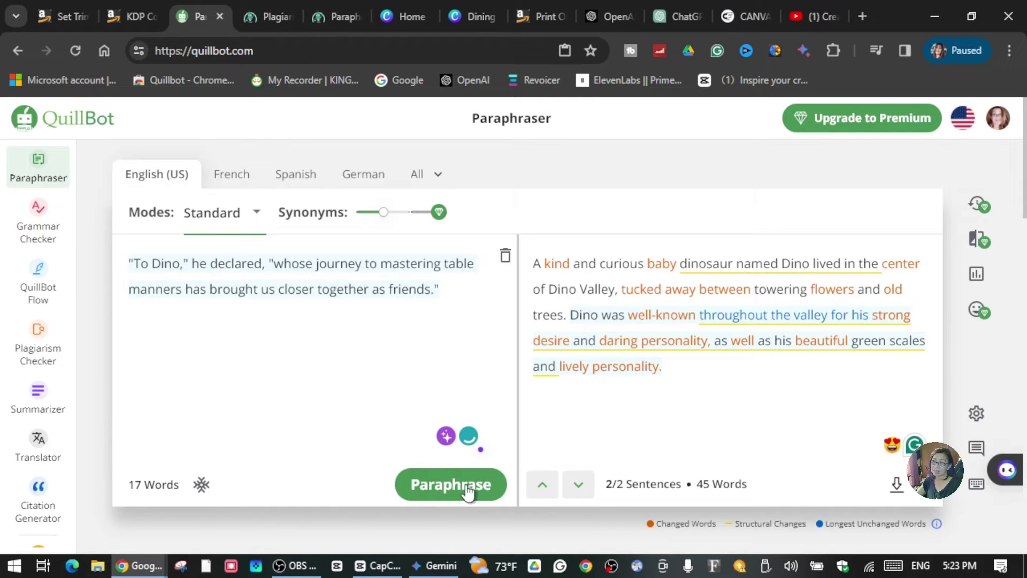
# In the plagiarism checker's original text, replace the "To Dino" toast sentence with the paraphrase beginning "To Dino, he said, whose struggle to master…"
pyautogui.hotkey('ctrl', 'Tab')
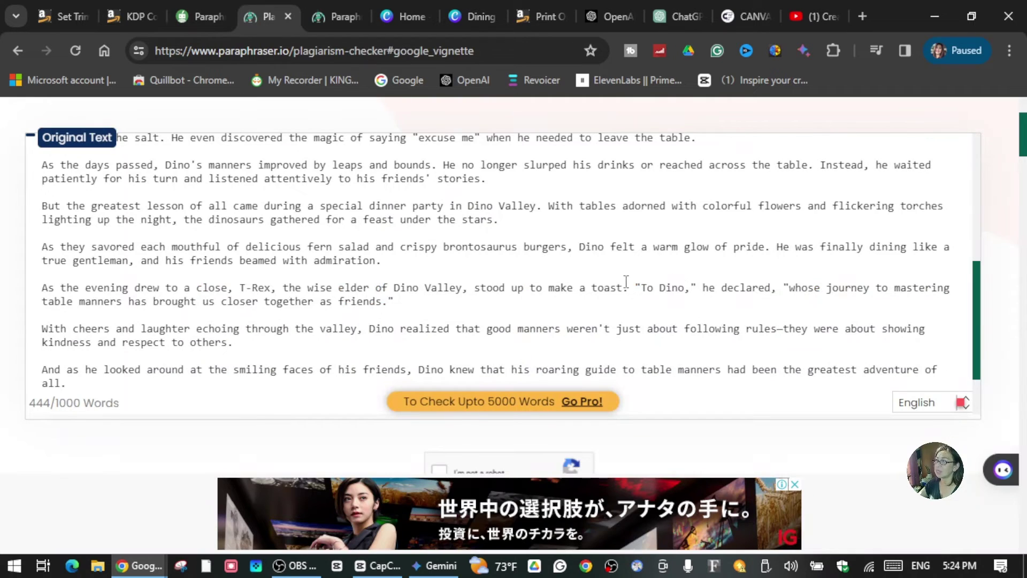
pyautogui.moveTo(631, 287); pyautogui.dragTo(948, 297)
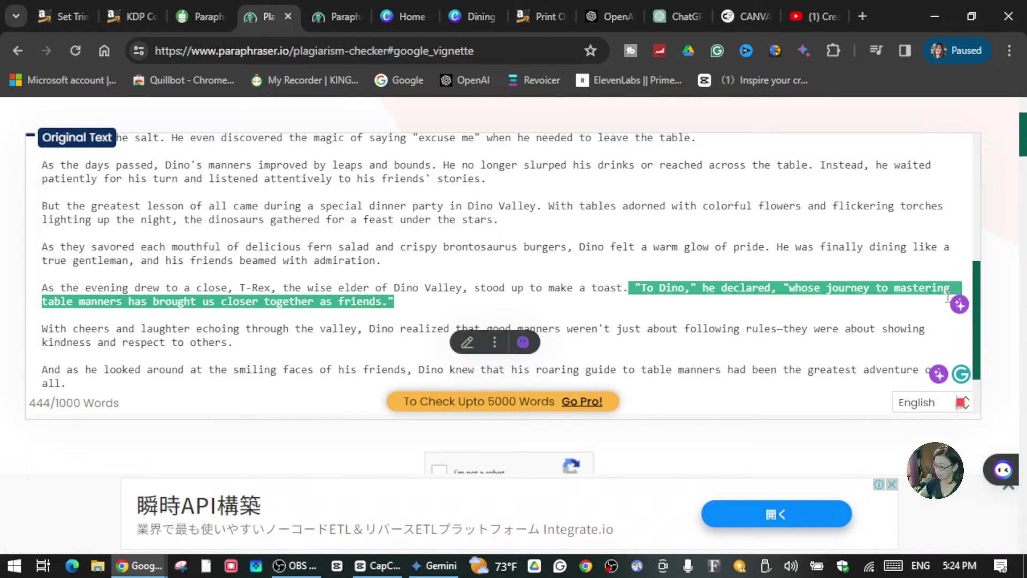
pyautogui.press('BackSpace')
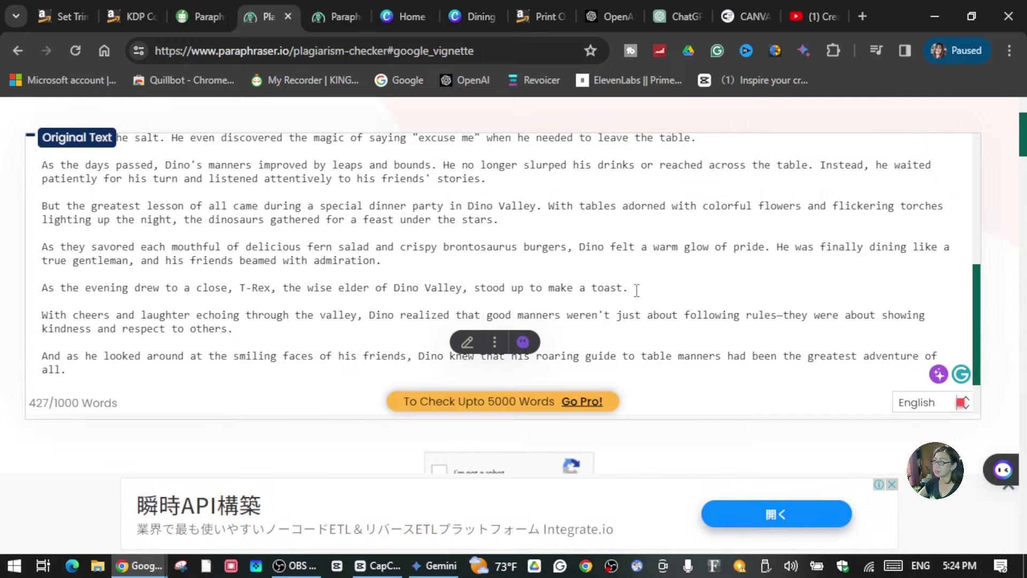
pyautogui.rightClick(636, 290)
pyautogui.click(670, 192)
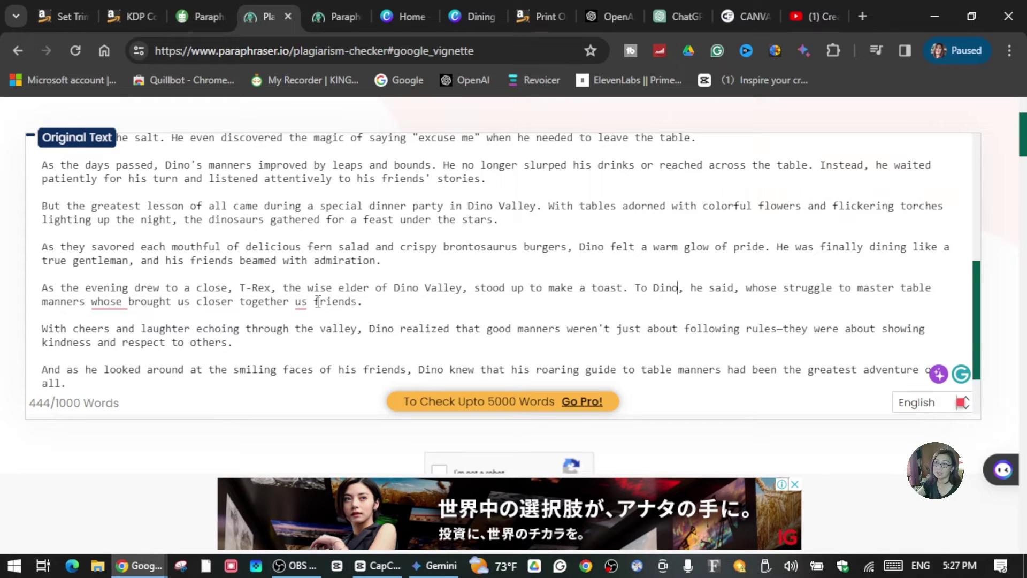
# Correct the underlined words in the pasted sentence so it ends "manners brought us closer together as friends."
pyautogui.click(301, 302)
pyautogui.click(321, 337)
pyautogui.click(109, 302)
pyautogui.click(112, 345)
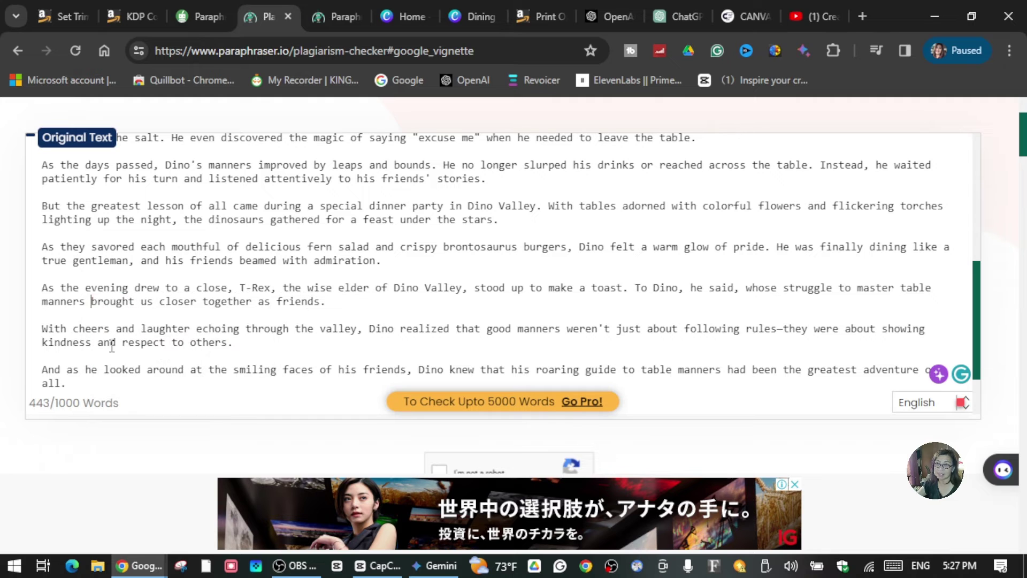
# Rerun the plagiarism check on the revised story, dismiss the ad, and review the result for each sentence
pyautogui.scroll(-10, 407, 301)
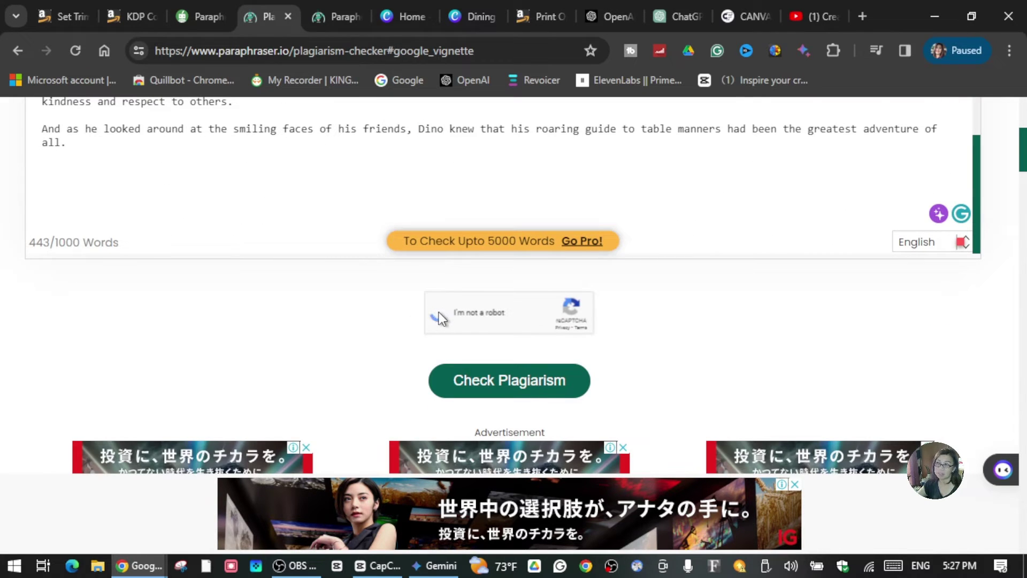
pyautogui.click(522, 380)
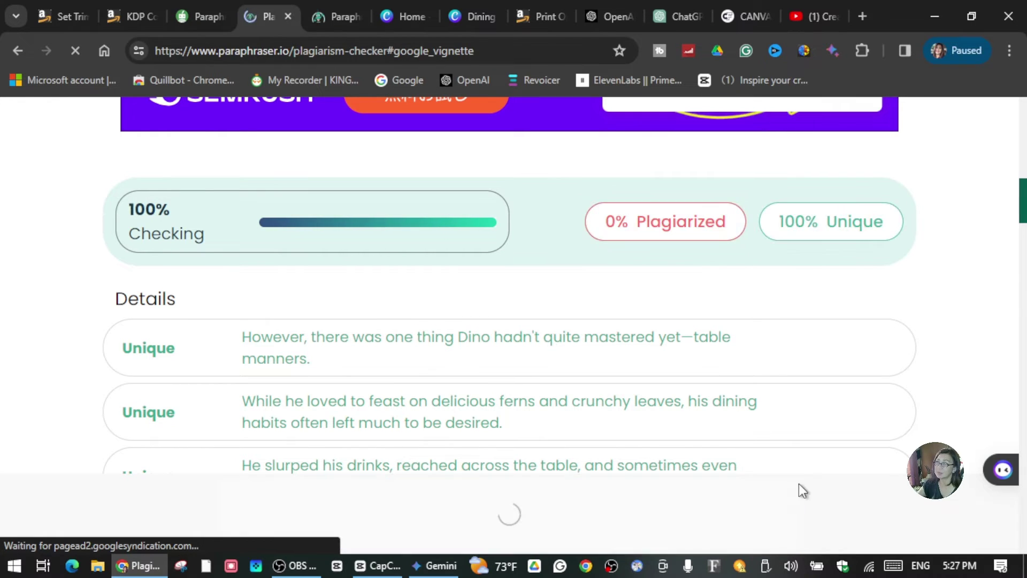
pyautogui.click(796, 484)
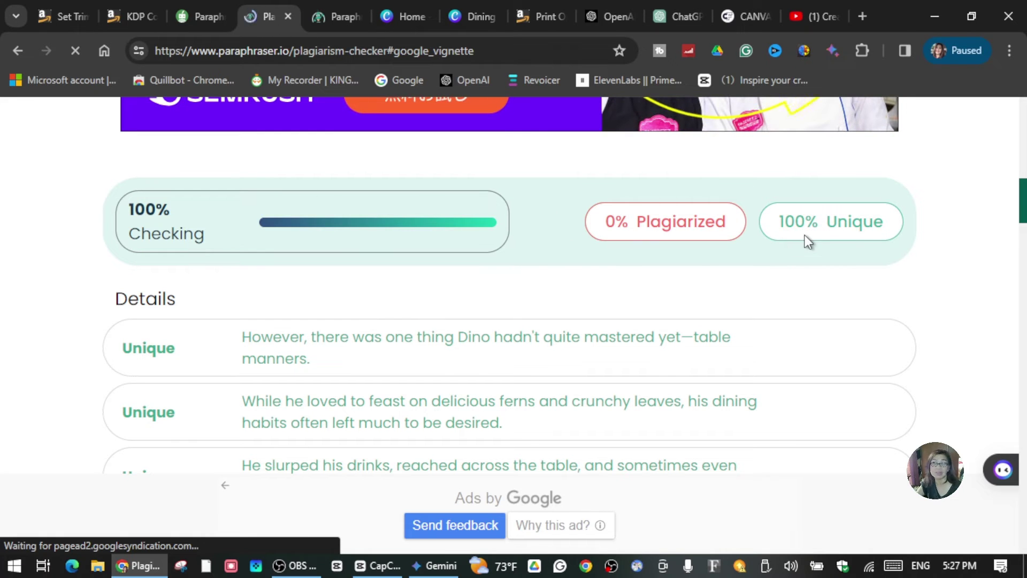
pyautogui.scroll(-8, 290, 356)
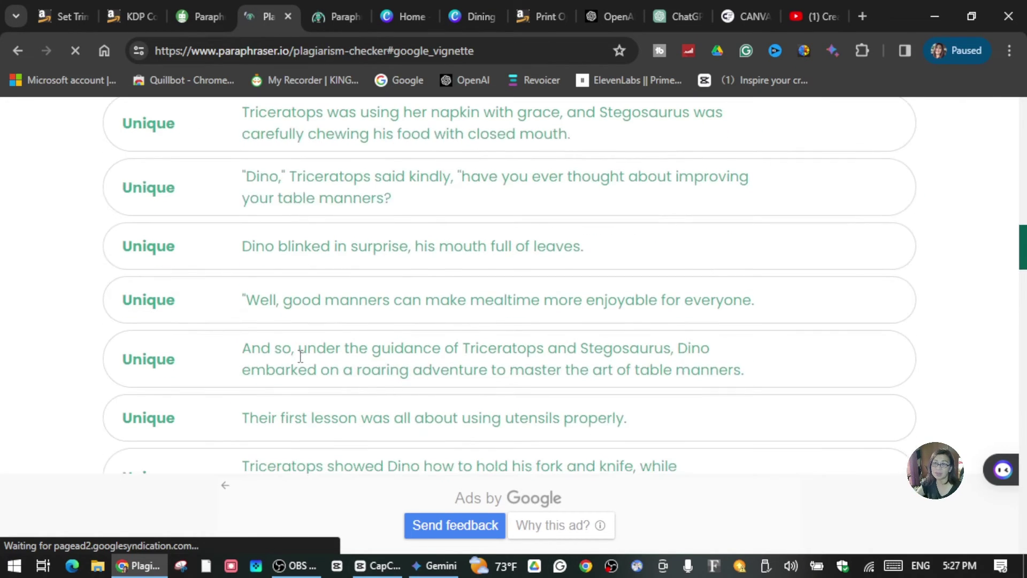
pyautogui.scroll(-12, 301, 356)
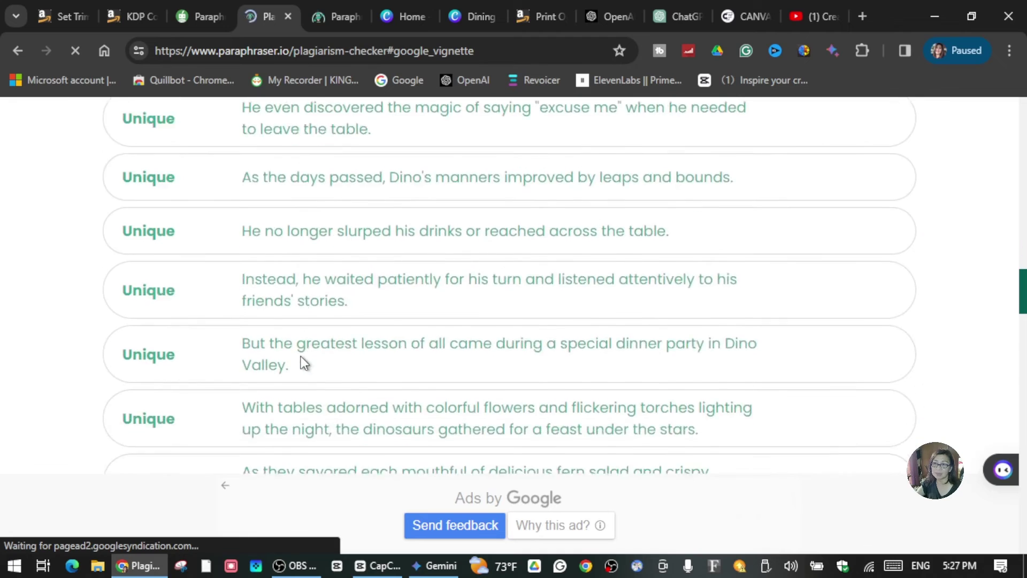
pyautogui.scroll(15, 301, 356)
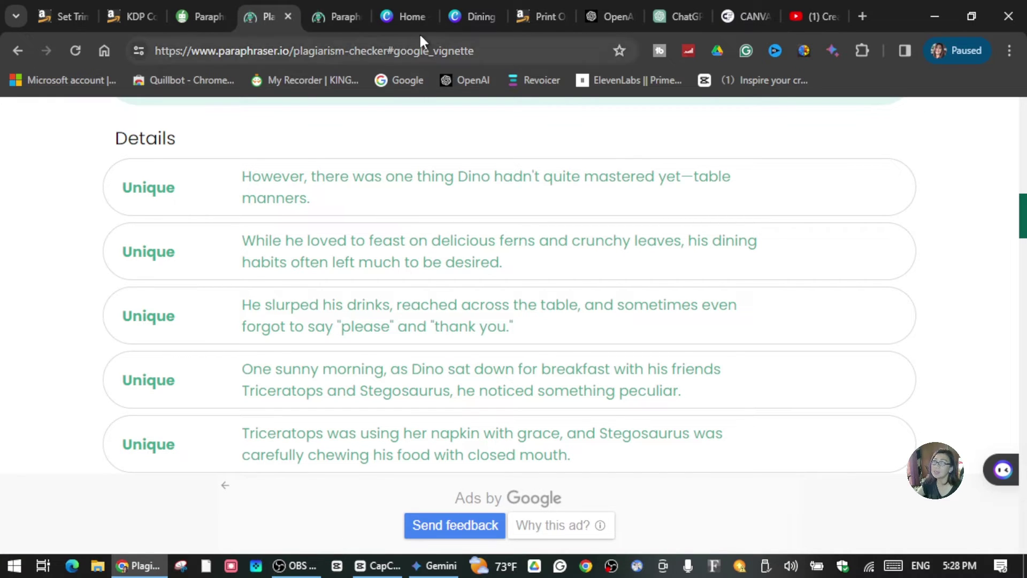
# Switch back to the Dining with Dino book in Canva and go to the story text on page 2
pyautogui.click(409, 17)
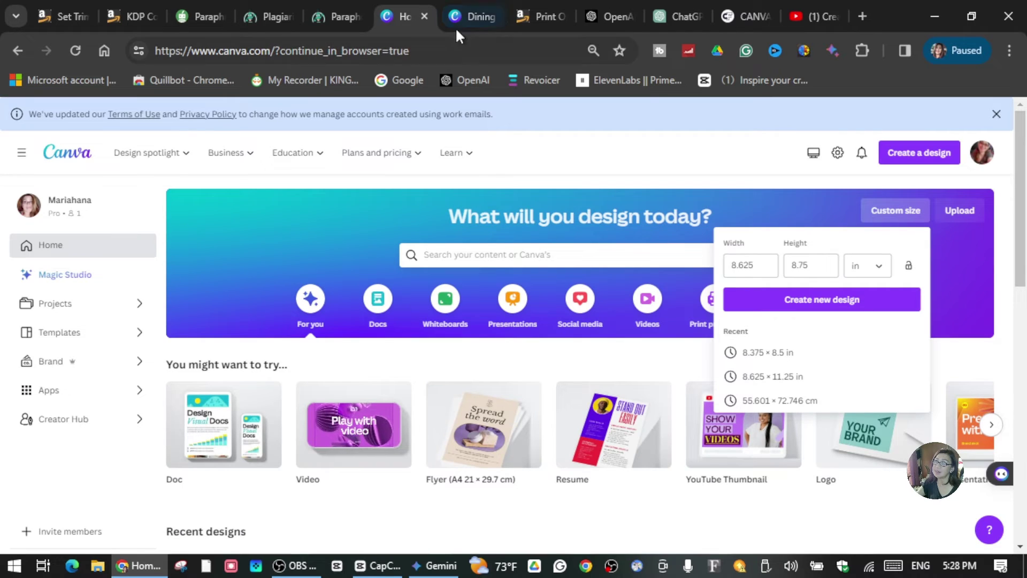
pyautogui.click(484, 16)
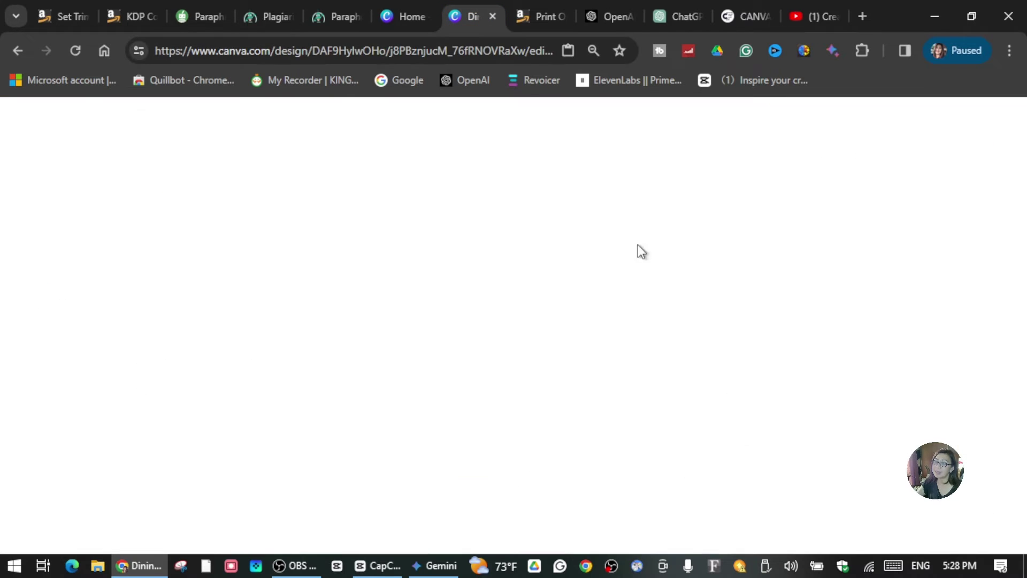
pyautogui.scroll(10, 654, 323)
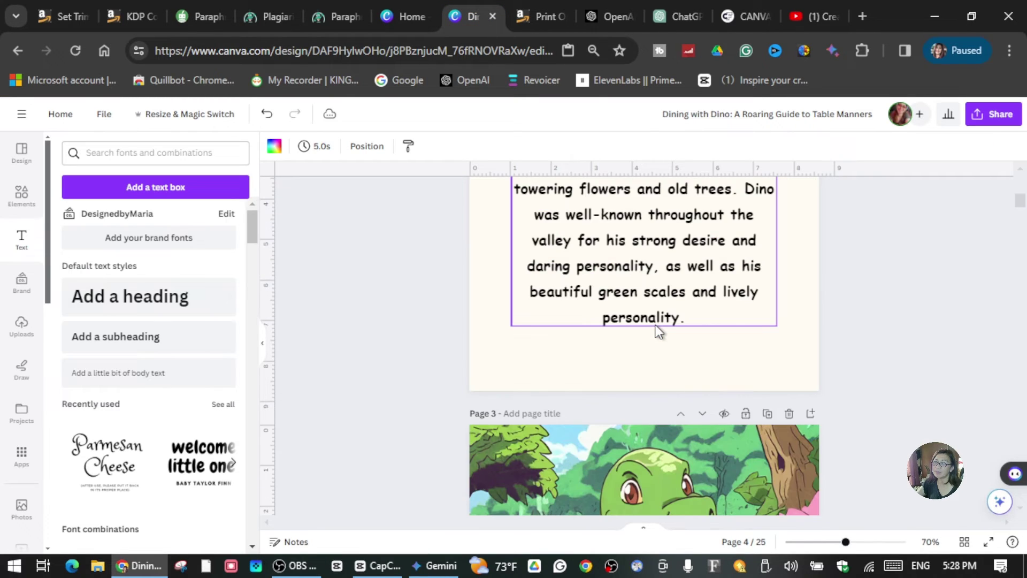
# Review the book's cover, the page 2 story text and the page 3 illustration, ending at blank page 4
pyautogui.scroll(6, 655, 325)
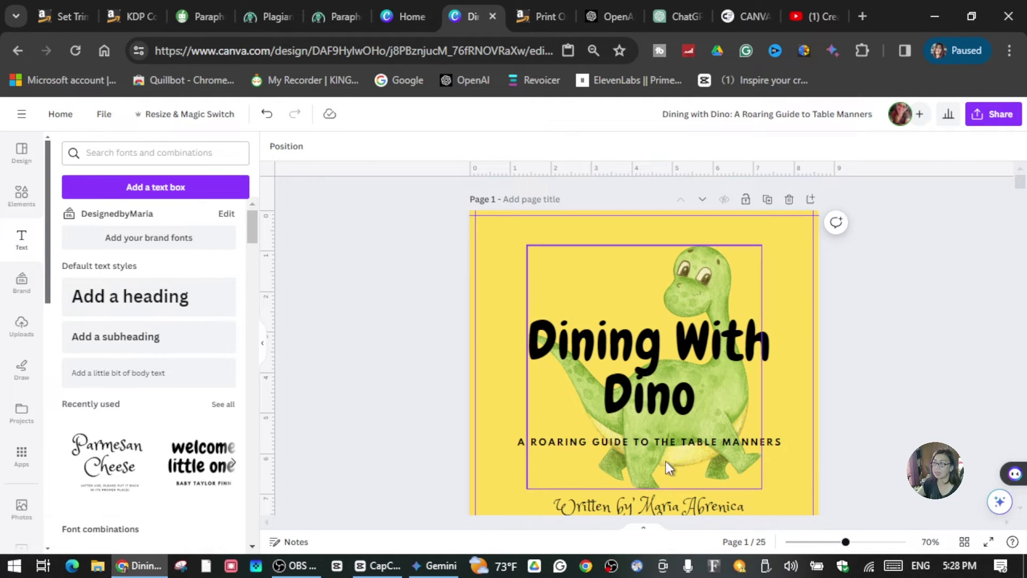
pyautogui.scroll(-5, 642, 375)
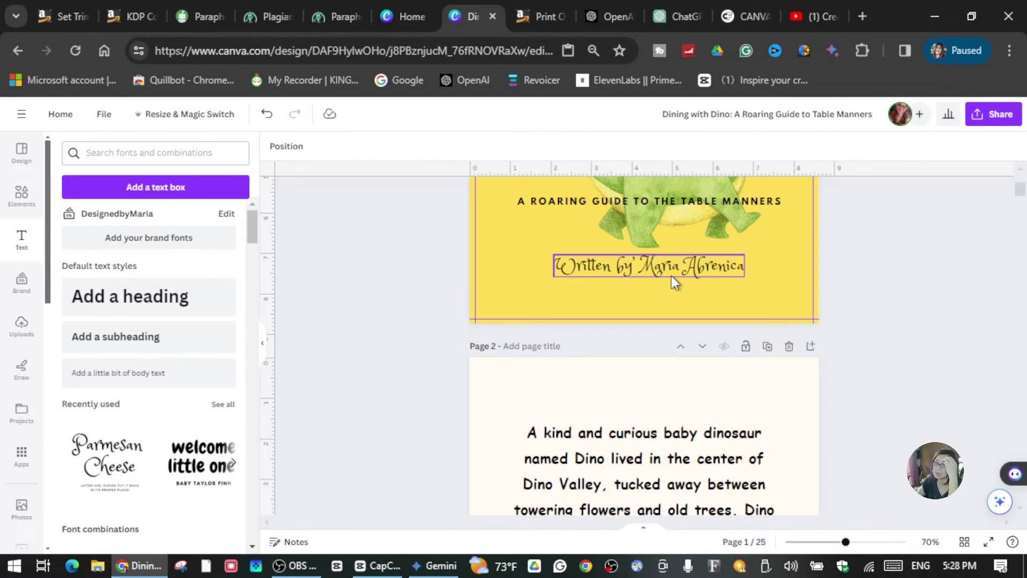
pyautogui.scroll(-3, 671, 275)
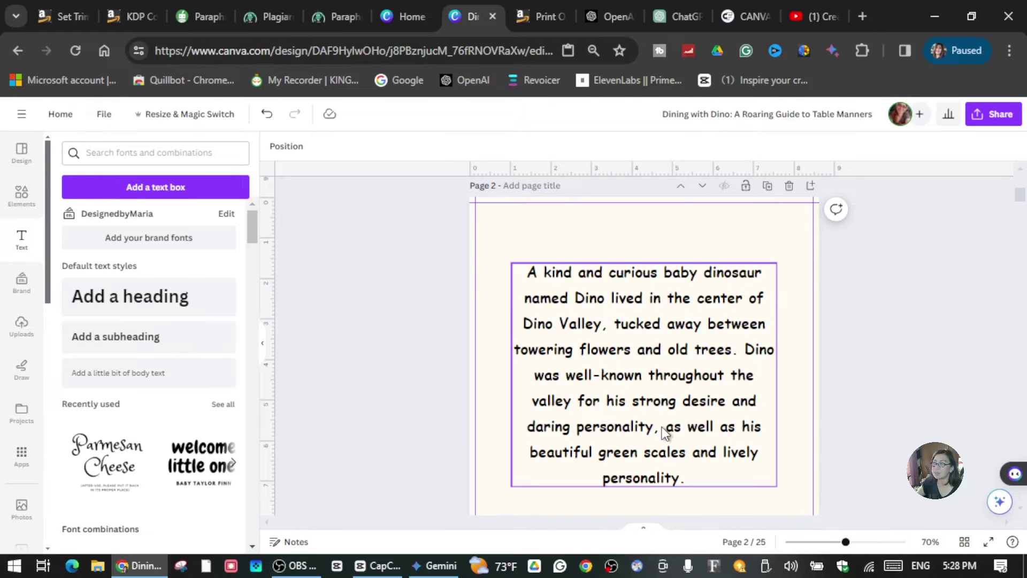
pyautogui.scroll(-3, 662, 426)
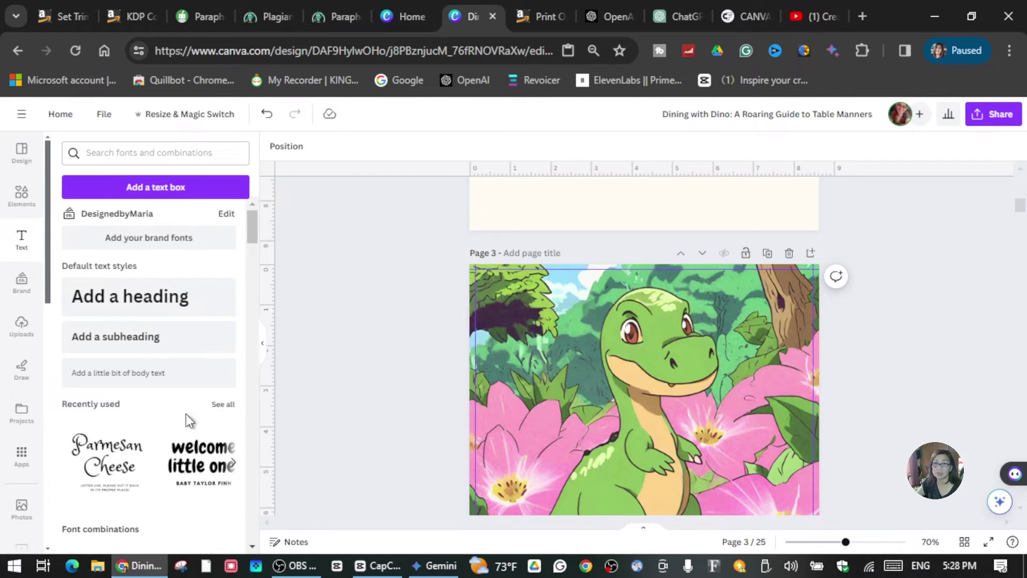
pyautogui.scroll(-5, 547, 380)
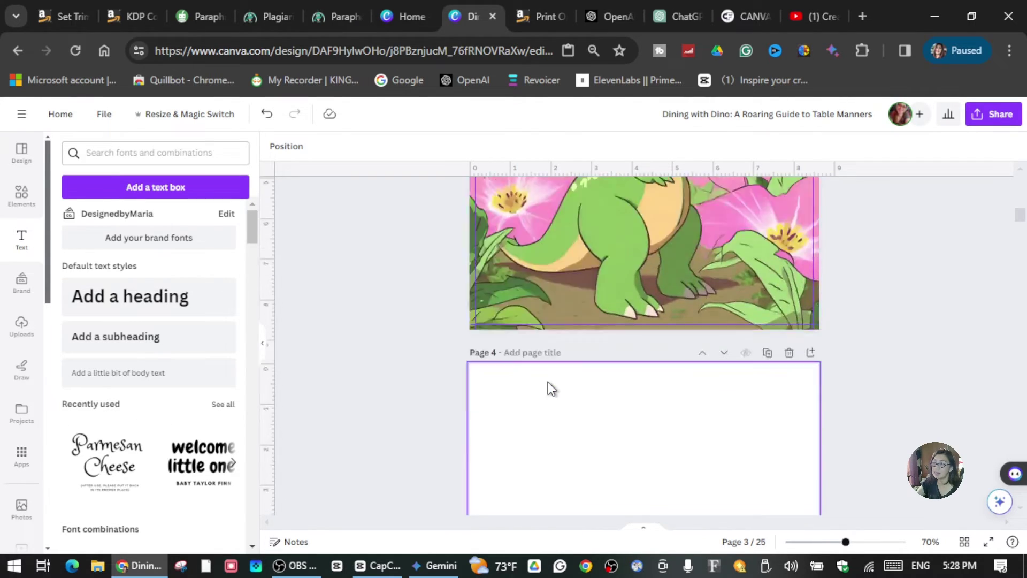
# Switch to the plagiarism checker results, close the ad, and copy the sentence beginning "While he loved to feast on delicious ferns"
pyautogui.click(212, 18)
pyautogui.click(268, 15)
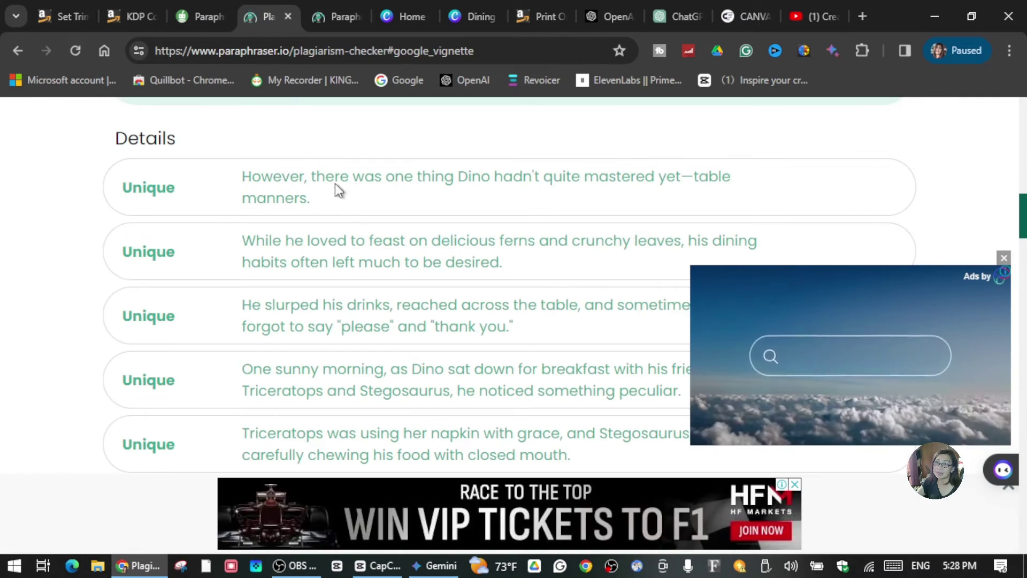
pyautogui.scroll(1, 364, 256)
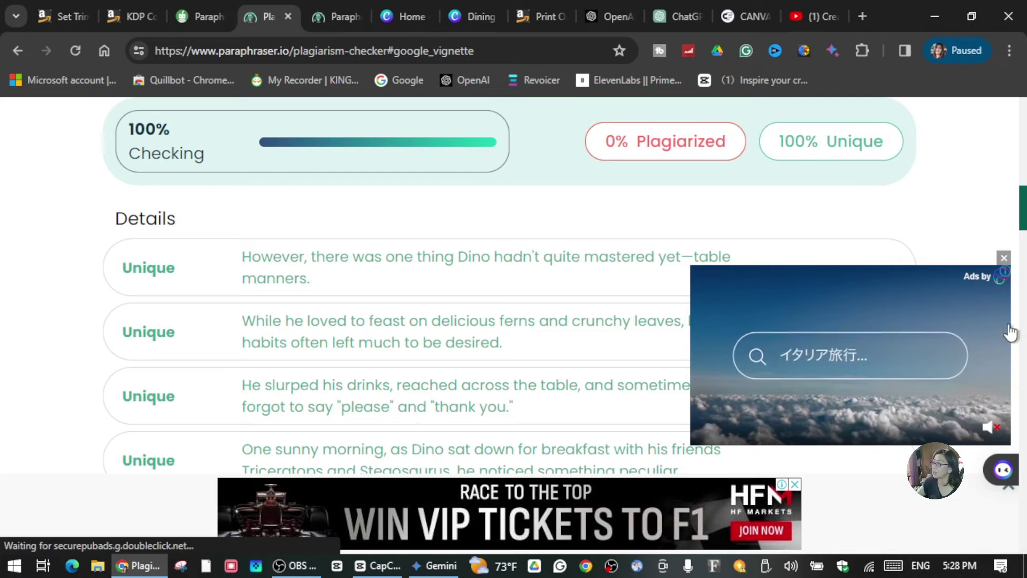
pyautogui.click(1002, 259)
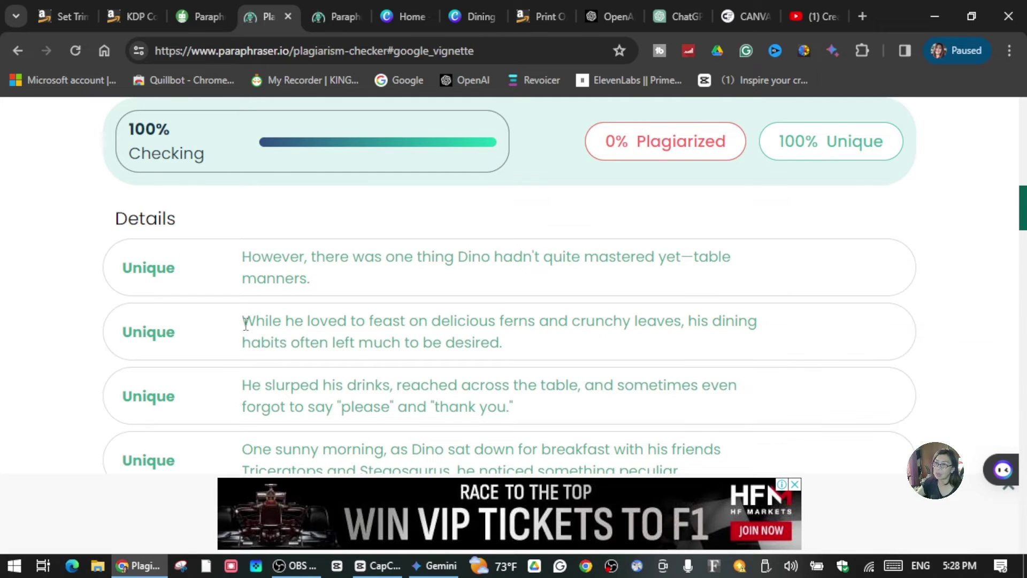
pyautogui.moveTo(247, 317); pyautogui.dragTo(761, 339)
pyautogui.rightClick(447, 331)
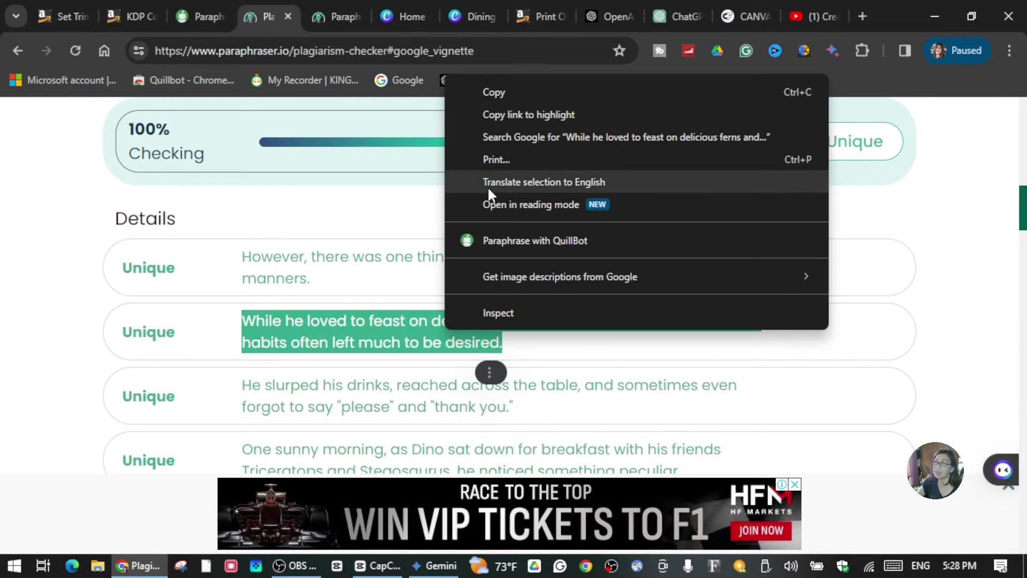
pyautogui.click(508, 92)
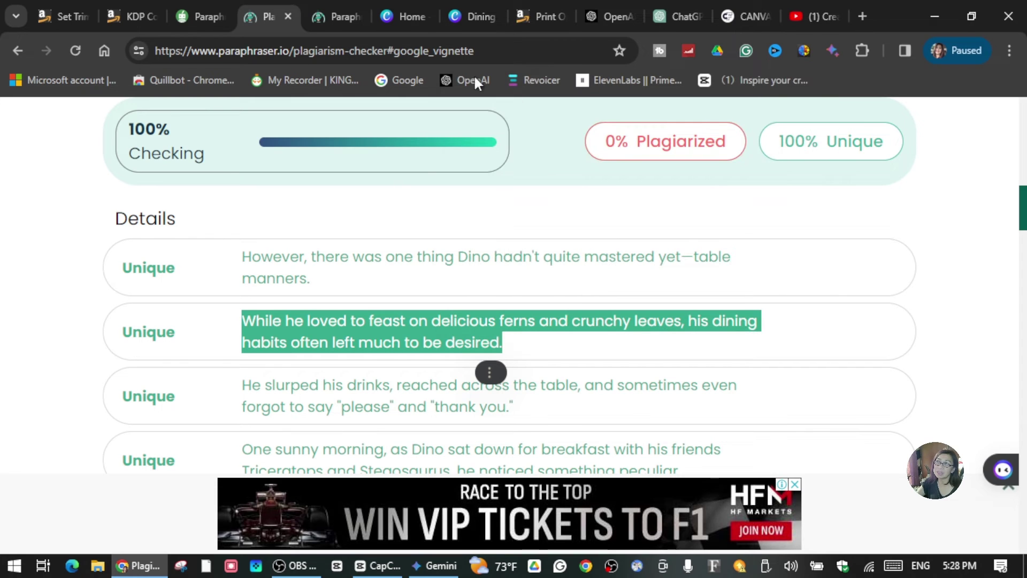
# Return to the Dining with Dino design in Canva and paste the copied sentence onto blank page 4
pyautogui.click(405, 18)
pyautogui.click(482, 22)
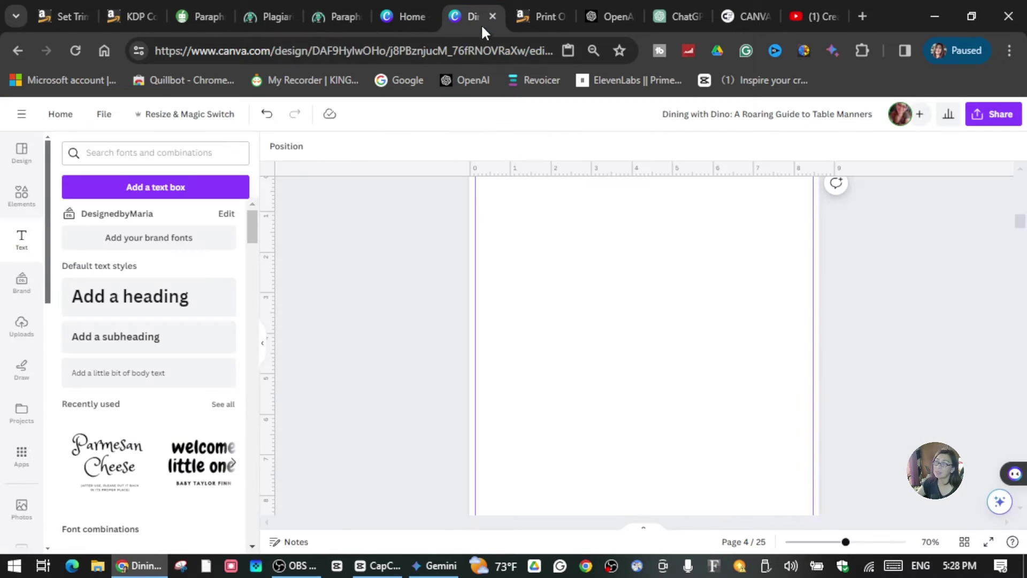
pyautogui.rightClick(568, 265)
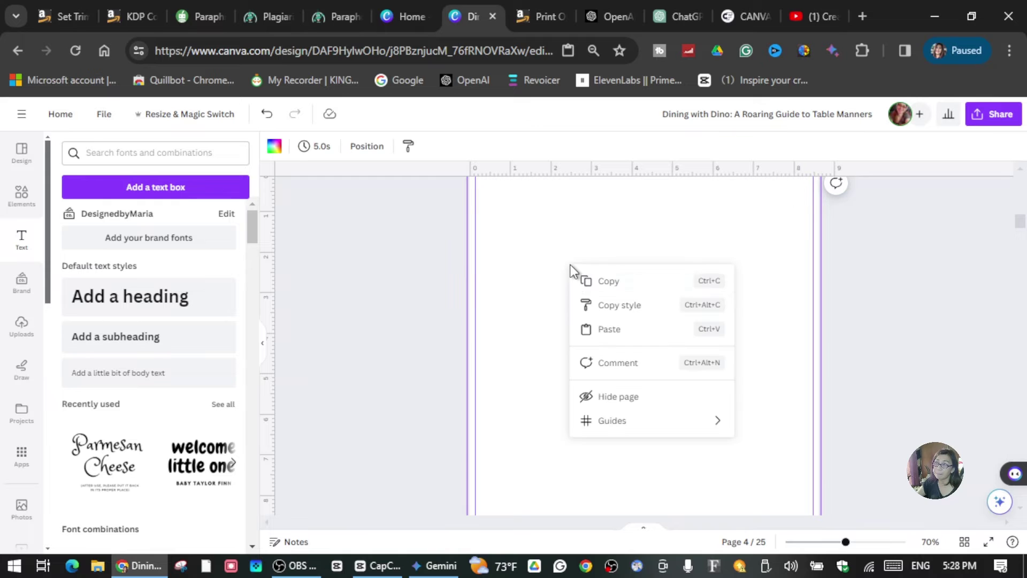
pyautogui.click(593, 329)
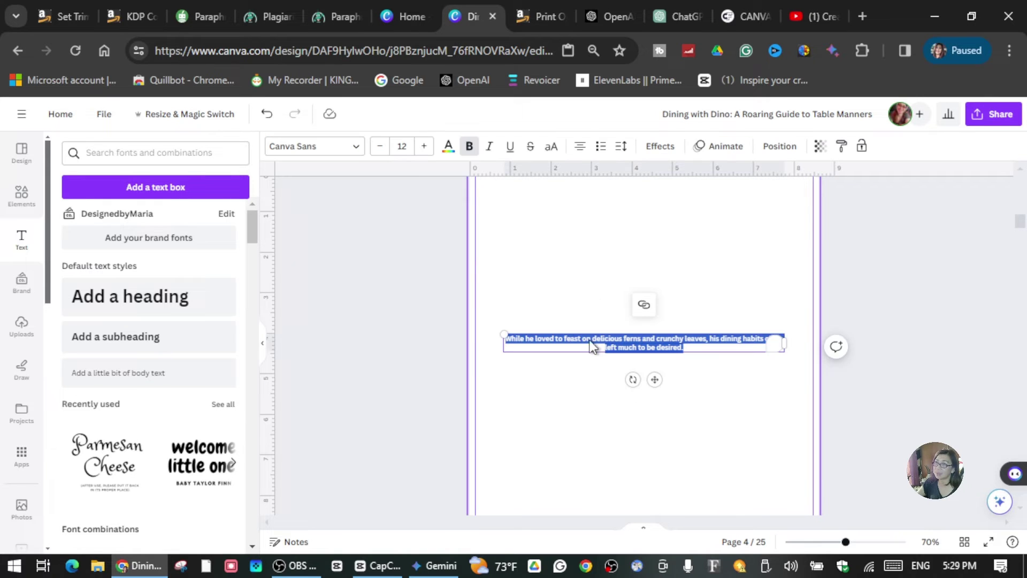
# Increase the font size of the pasted sentence on page 4 to 30
pyautogui.click(424, 146)
pyautogui.click(423, 146)
pyautogui.click(423, 146)
pyautogui.click(424, 146)
pyautogui.click(423, 146)
pyautogui.click(423, 146)
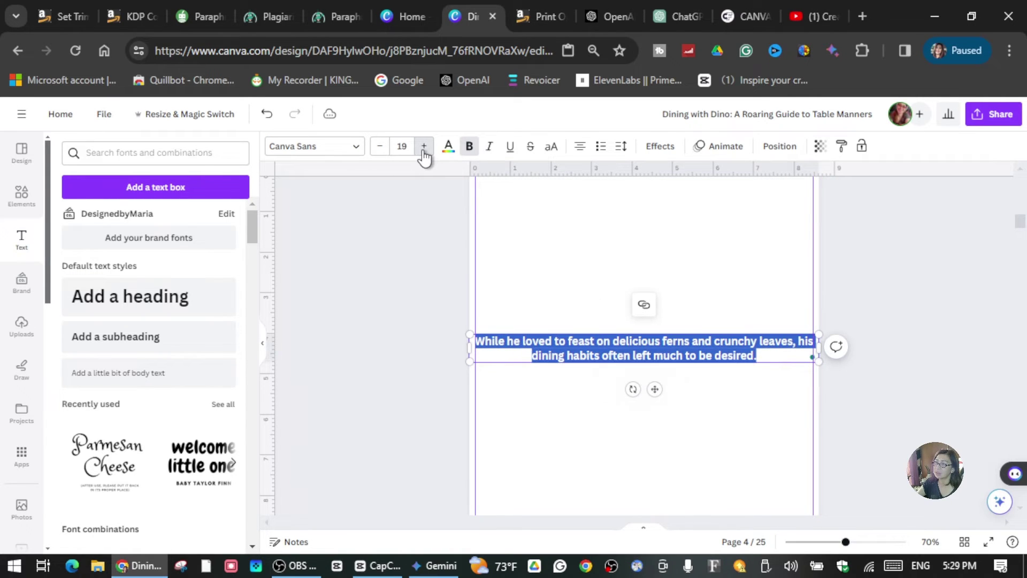
pyautogui.click(423, 146)
pyautogui.click(424, 146)
pyautogui.click(424, 146)
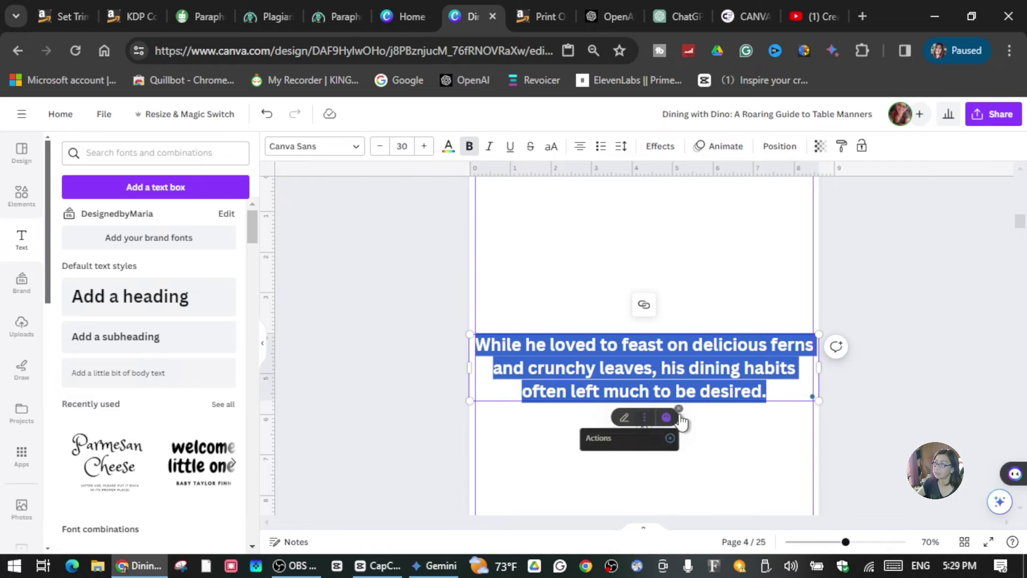
# Narrow the page 4 text box so the sentence wraps onto four lines, and centre it higher on the page
pyautogui.moveTo(821, 369); pyautogui.dragTo(749, 379)
pyautogui.moveTo(466, 379); pyautogui.dragTo(499, 379)
pyautogui.click(685, 268)
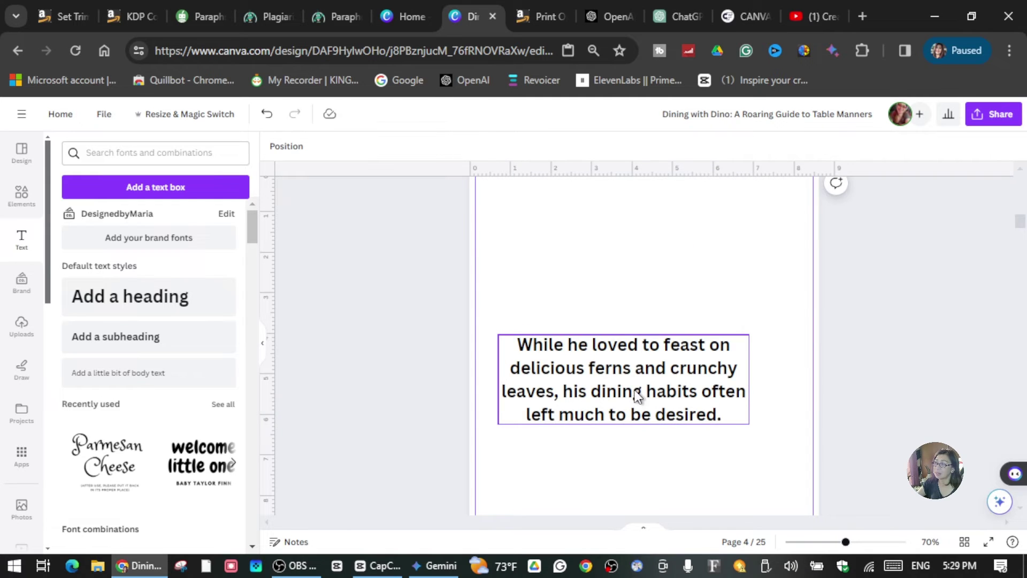
pyautogui.moveTo(637, 394); pyautogui.dragTo(658, 333)
# Set the page 4 text's line spacing to 2.23 and its letter spacing to 56
pyautogui.click(621, 146)
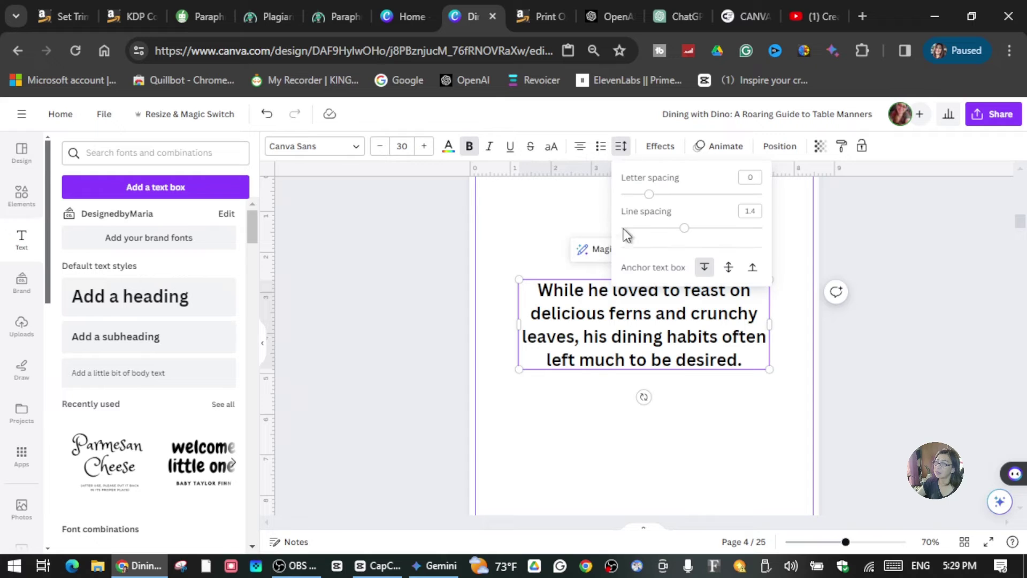
pyautogui.moveTo(693, 230); pyautogui.dragTo(745, 247)
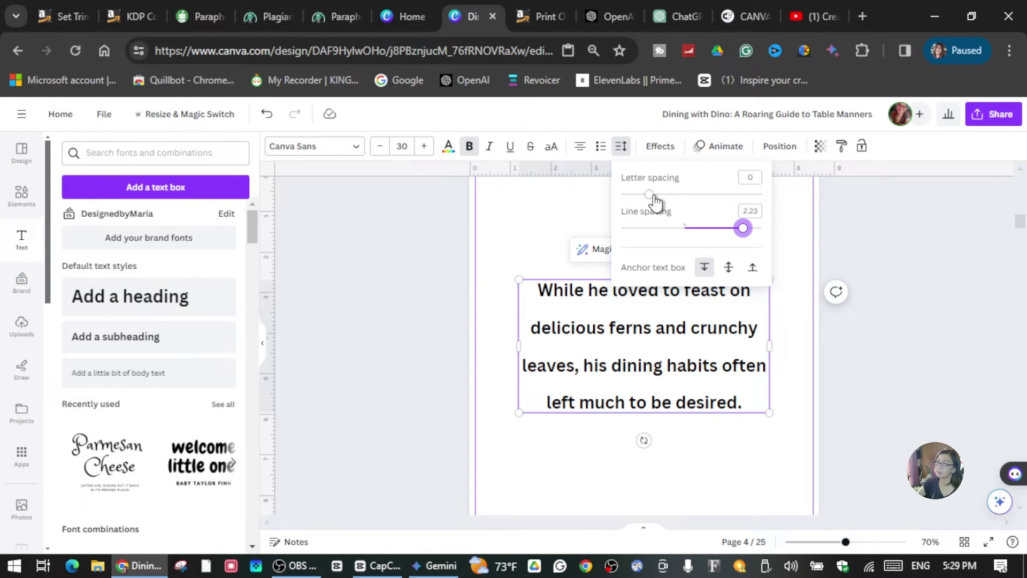
pyautogui.moveTo(649, 194); pyautogui.dragTo(657, 194)
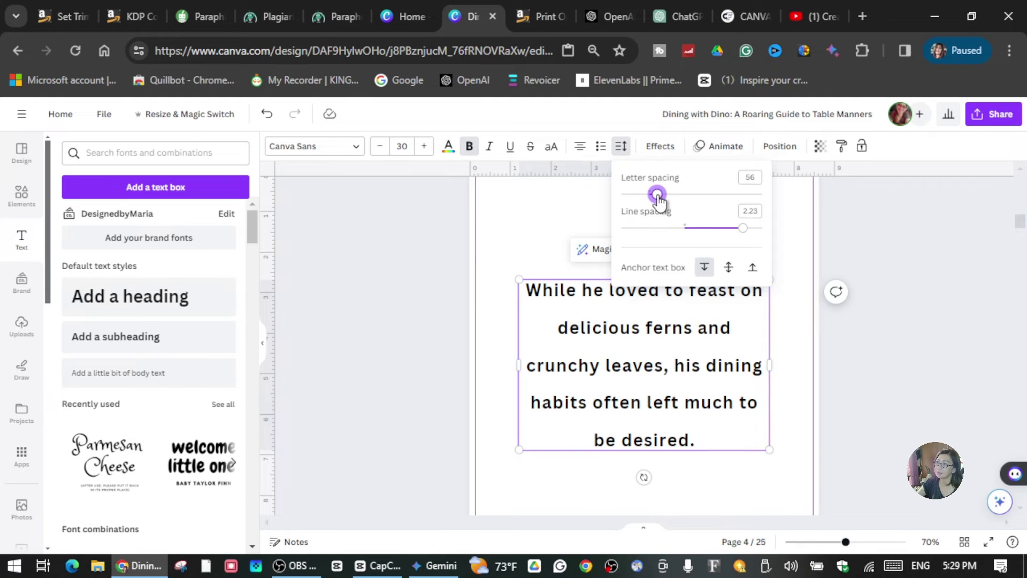
pyautogui.click(613, 209)
# Change page 4's background to the cream document colour used on page 2
pyautogui.click(482, 229)
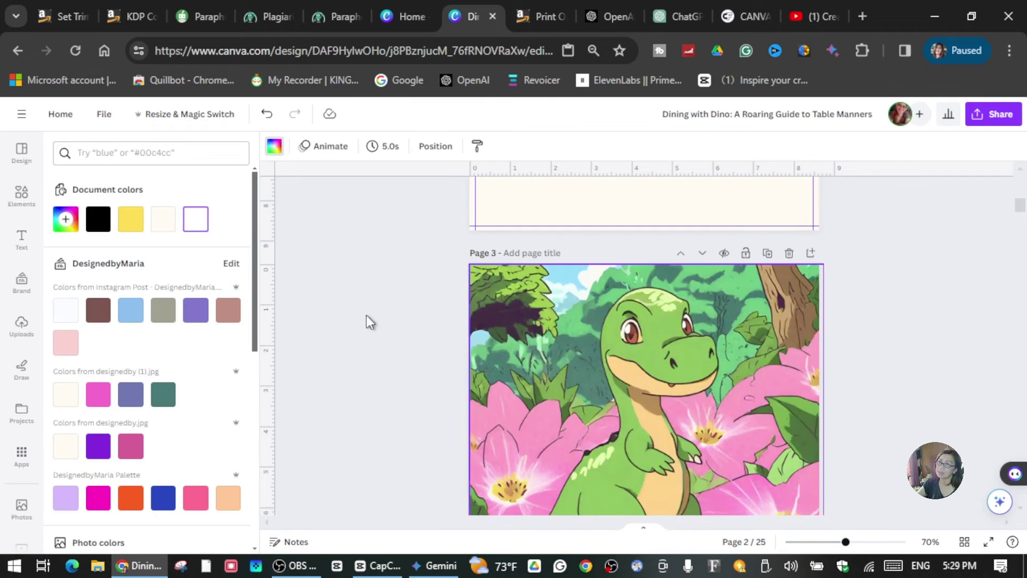
pyautogui.click(162, 219)
pyautogui.scroll(-6, 810, 431)
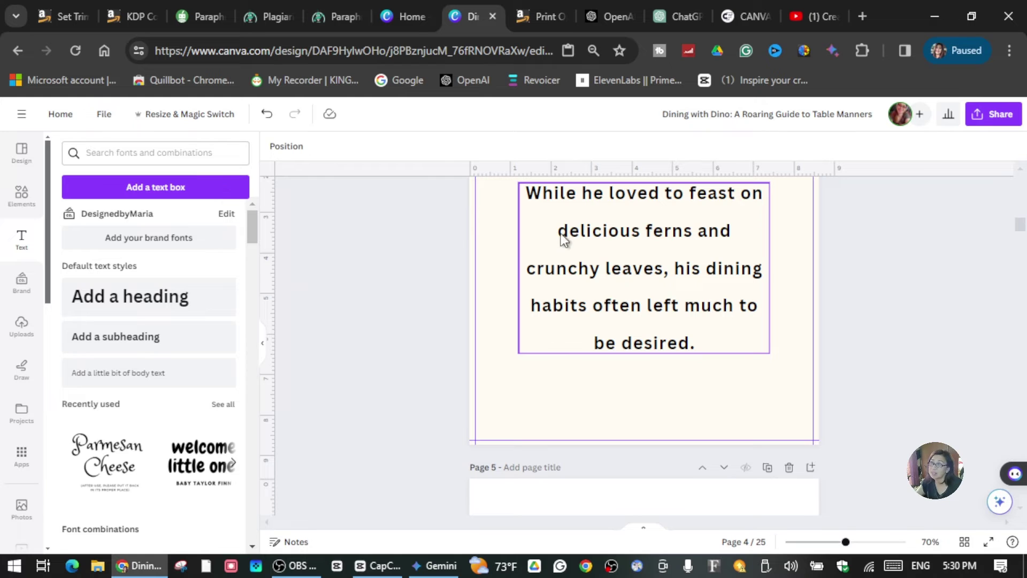
# Copy the full page 4 sentence and paste it as the prompt of a new Magic Media text-to-image request
pyautogui.click(534, 200)
pyautogui.doubleClick(533, 200)
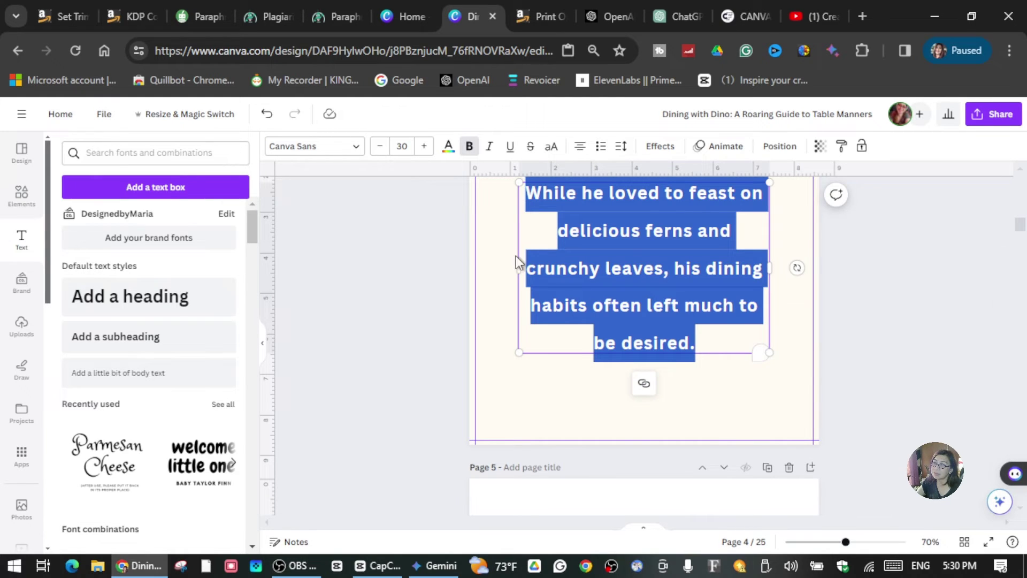
pyautogui.rightClick(582, 251)
pyautogui.click(647, 330)
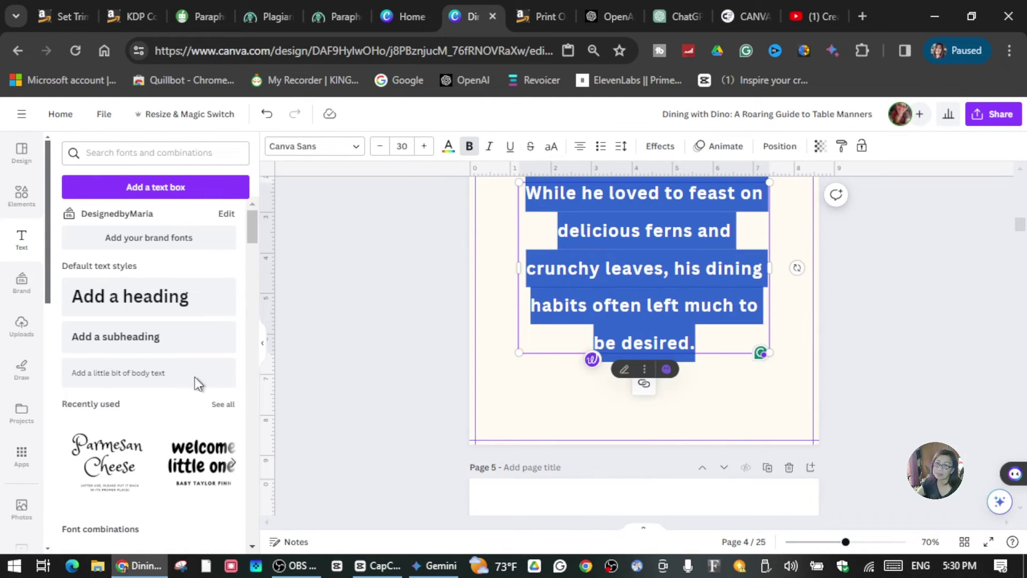
pyautogui.click(23, 459)
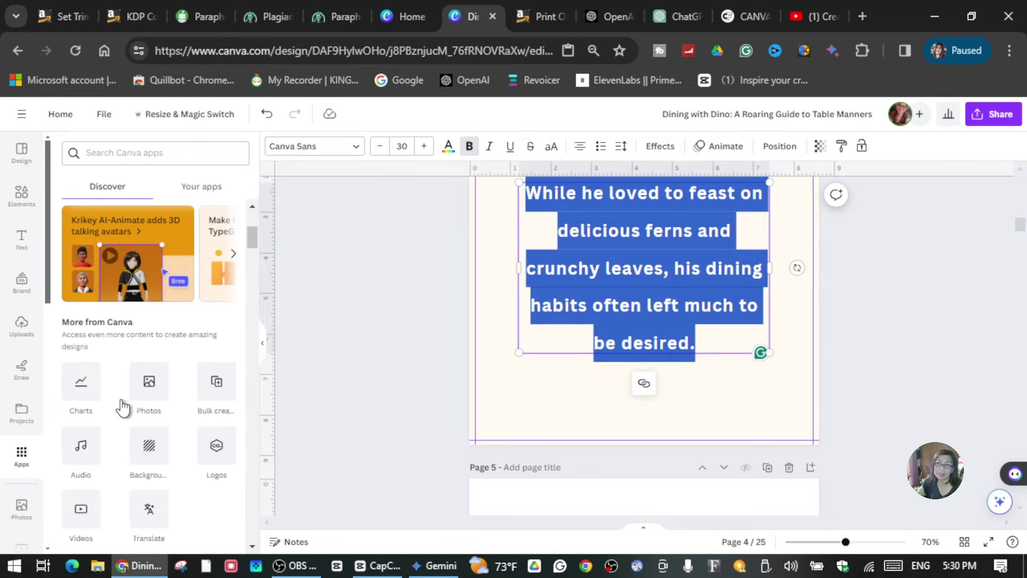
pyautogui.scroll(-5, 107, 407)
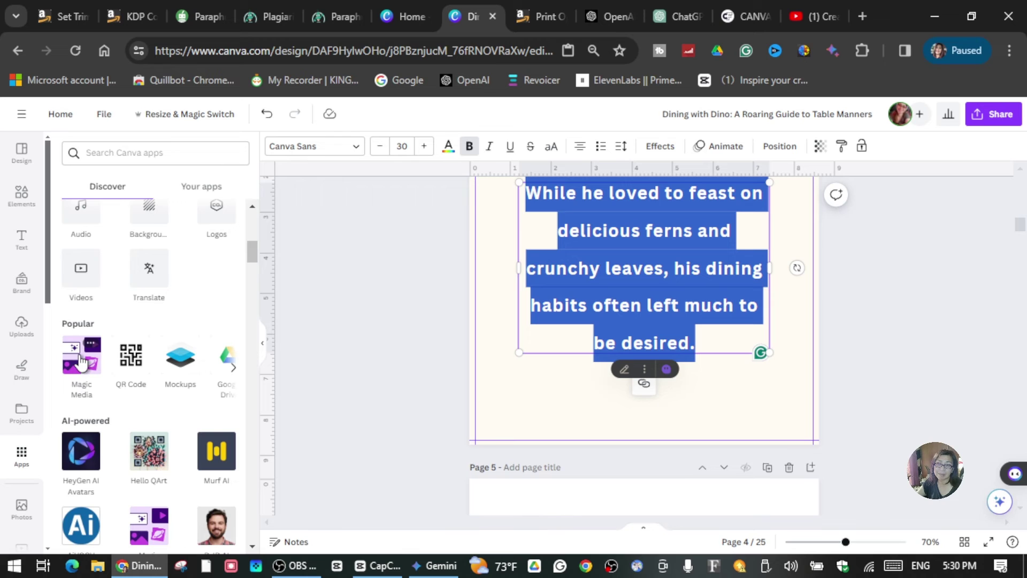
pyautogui.click(80, 362)
pyautogui.scroll(-3, 156, 452)
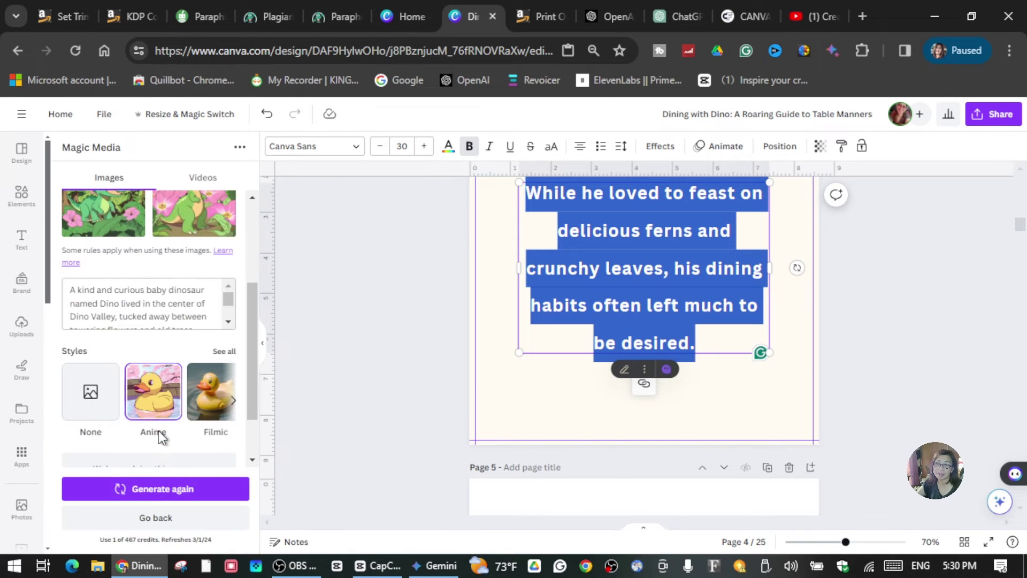
pyautogui.click(168, 517)
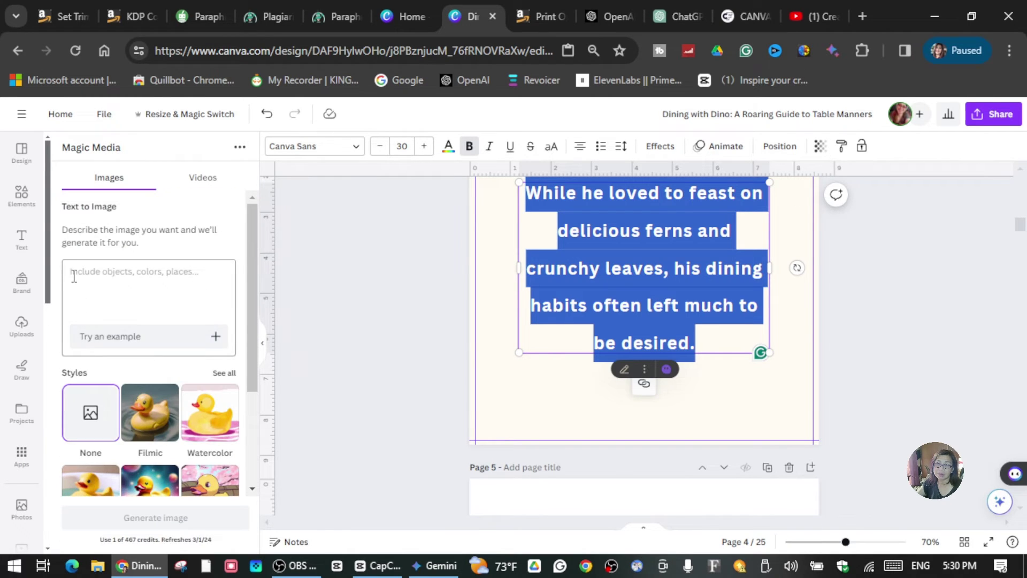
pyautogui.rightClick(74, 277)
pyautogui.click(146, 434)
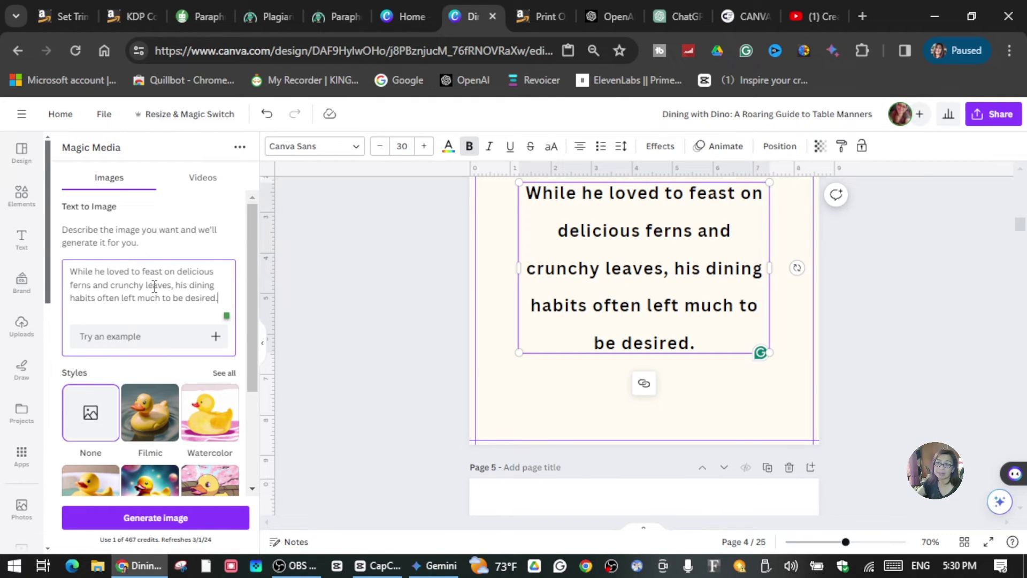
# Choose the Anime style with the square aspect ratio and generate the images
pyautogui.scroll(-3, 179, 370)
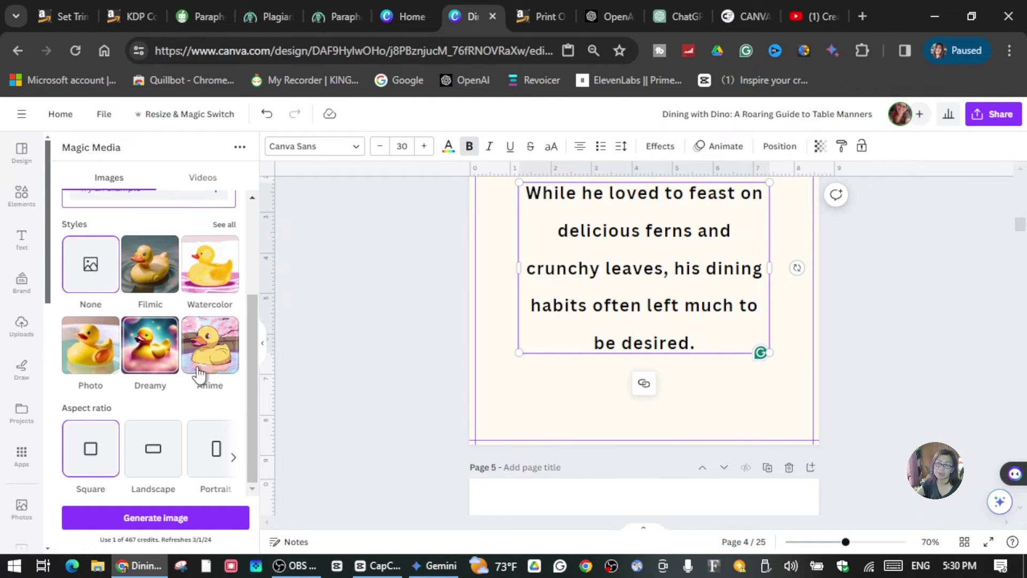
pyautogui.click(208, 361)
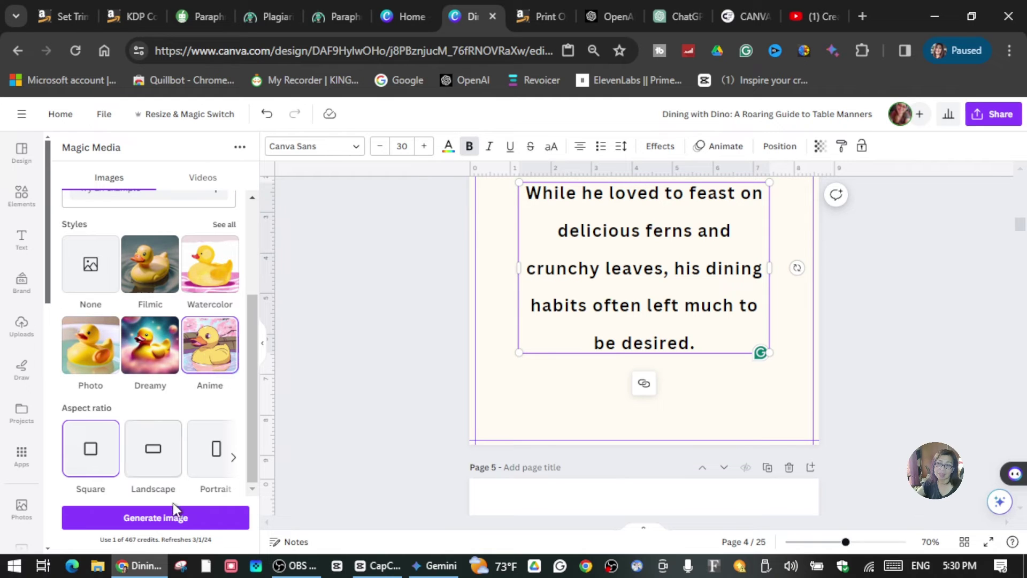
pyautogui.click(141, 518)
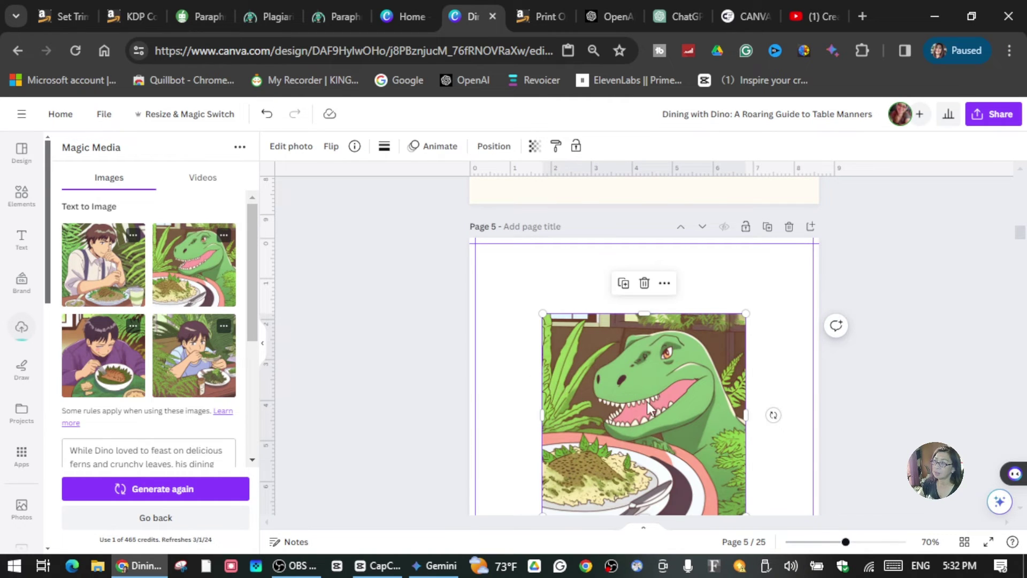
# Move the generated dinosaur image to page 5's upper-left corner, enlarge it to fill the page, and check it against page 4's text
pyautogui.moveTo(673, 409); pyautogui.dragTo(603, 335)
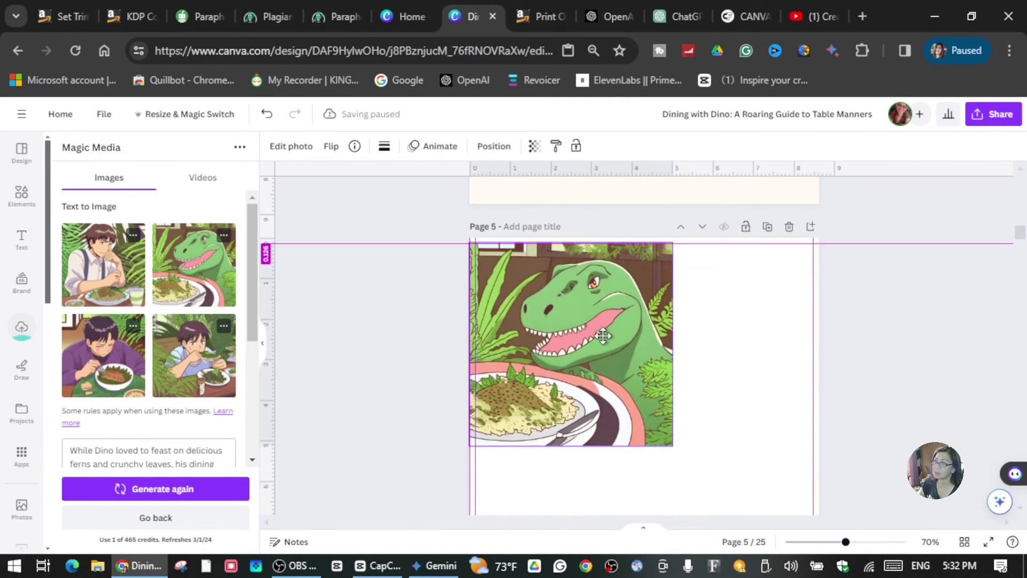
pyautogui.moveTo(673, 444); pyautogui.dragTo(872, 534)
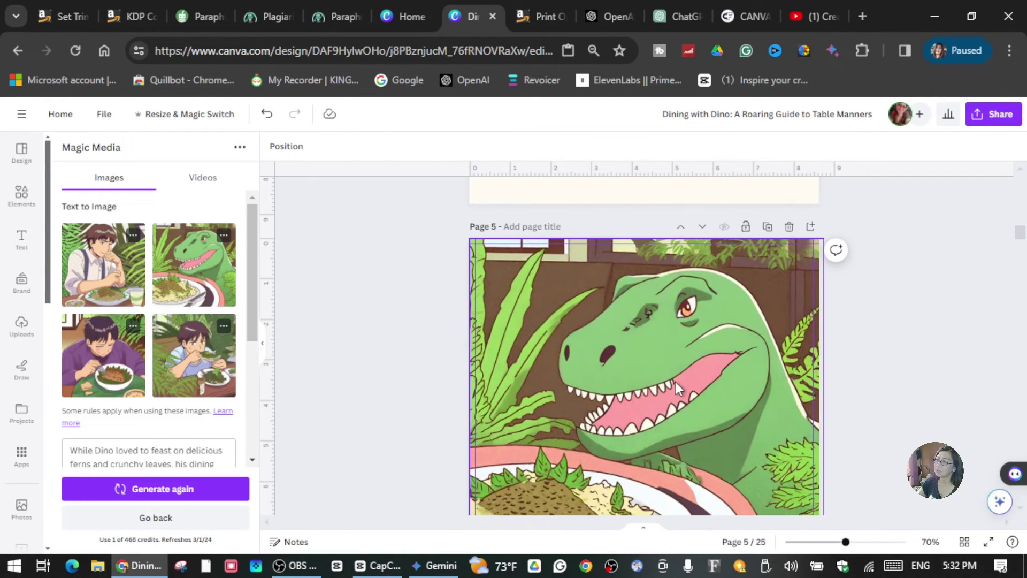
pyautogui.scroll(5, 669, 376)
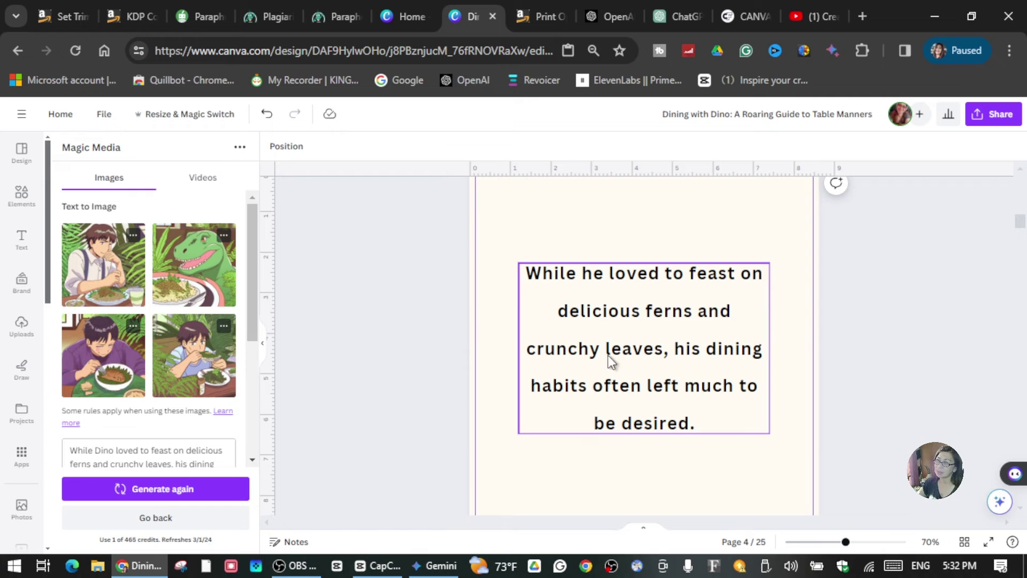
pyautogui.scroll(-5, 700, 445)
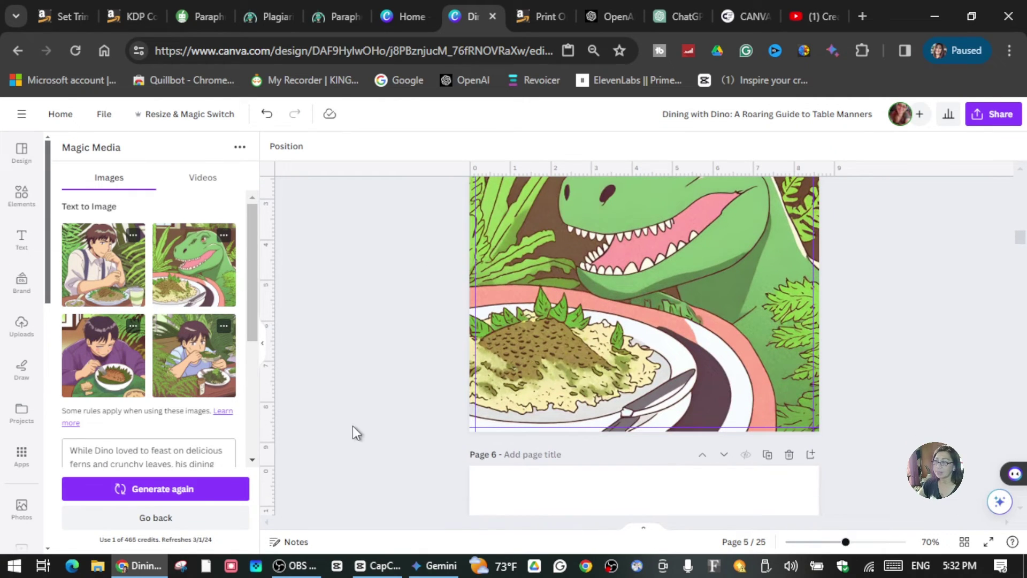
# Select blank page 6 and find the sentence for it in the Paraphraser.io plagiarism check results
pyautogui.scroll(-3, 720, 436)
pyautogui.click(720, 436)
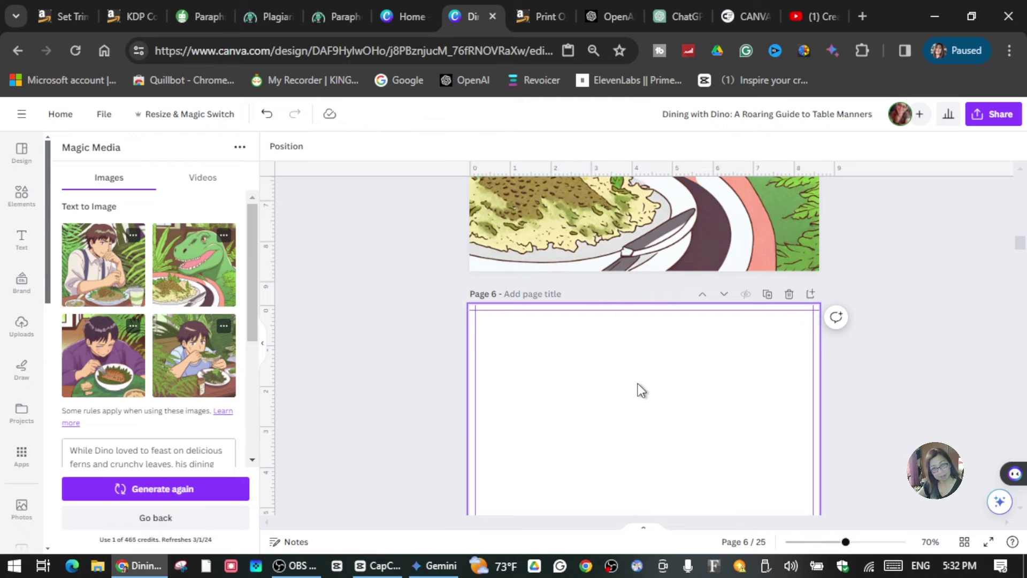
pyautogui.click(198, 17)
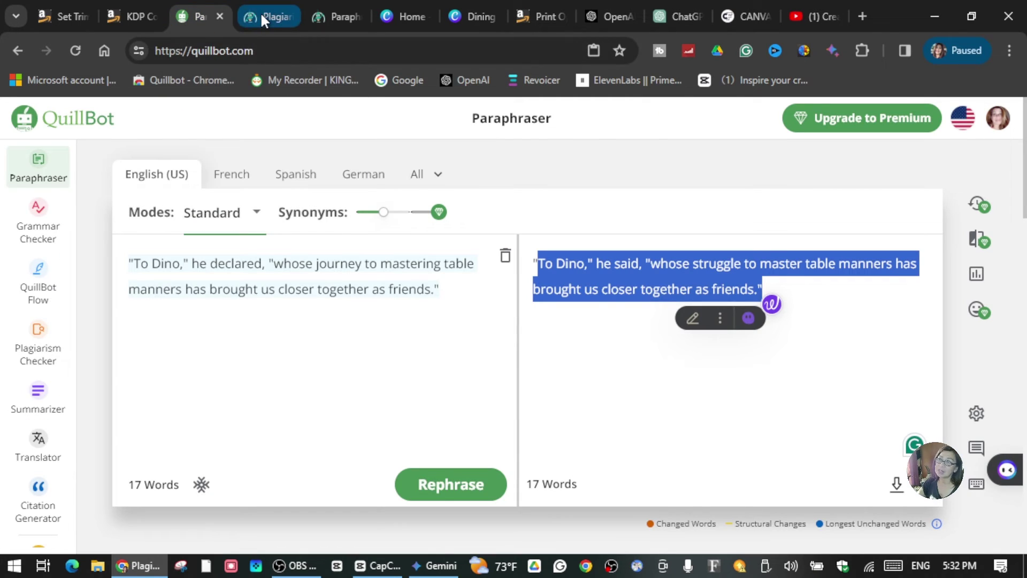
pyautogui.click(261, 14)
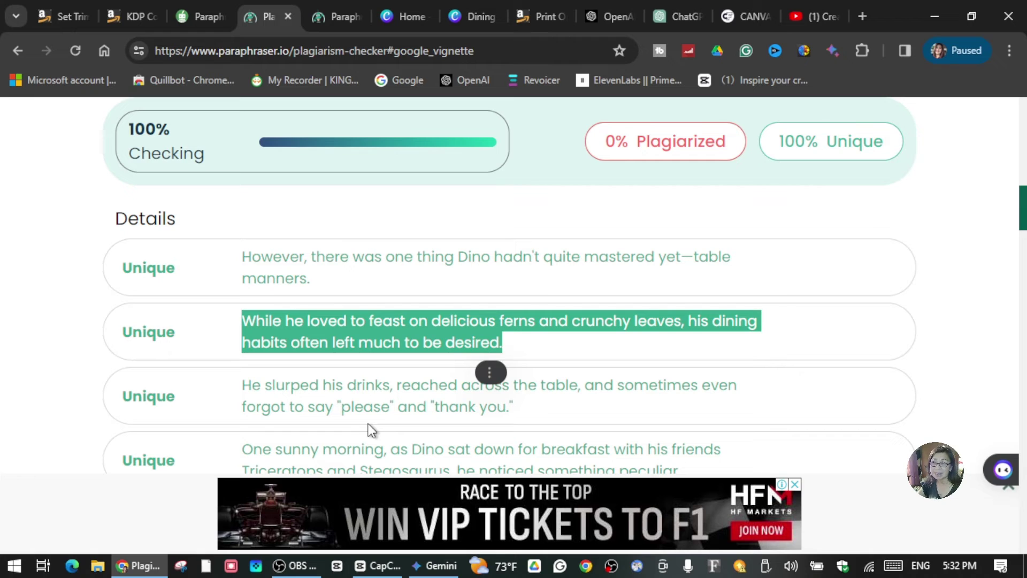
pyautogui.scroll(-1, 335, 385)
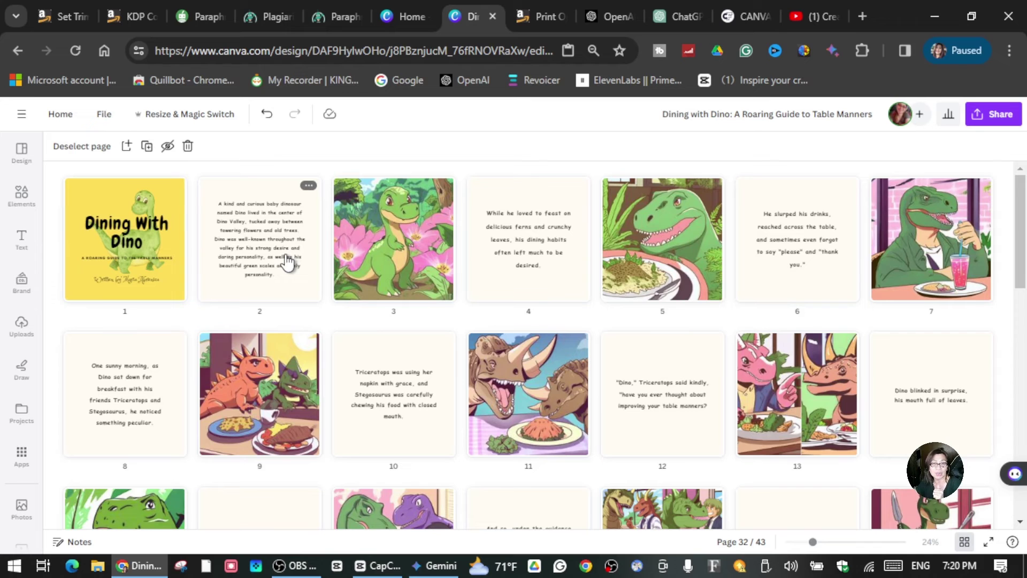
pyautogui.scroll(-2, 333, 359)
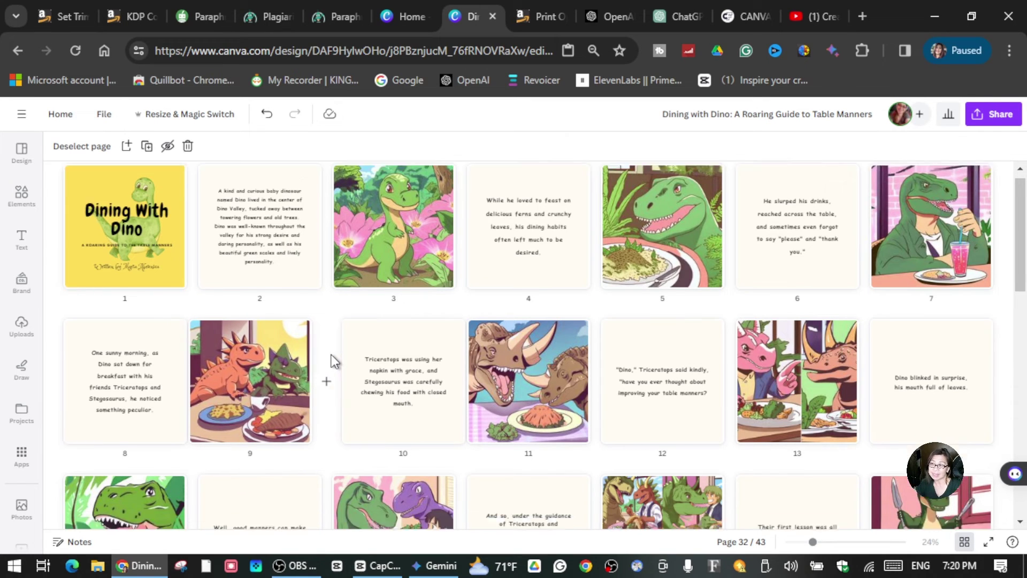
pyautogui.scroll(2, 315, 343)
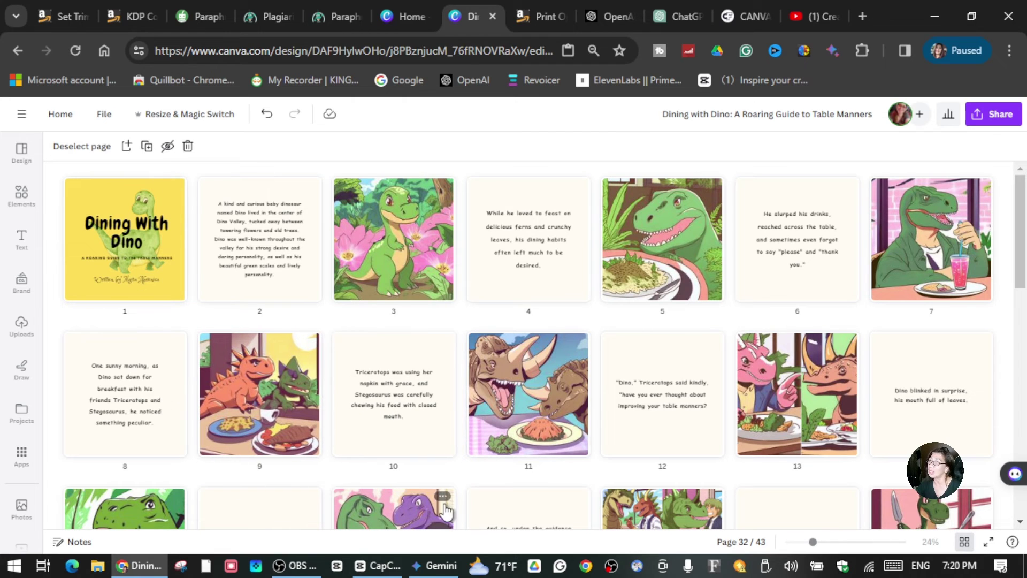
pyautogui.moveTo(329, 406)
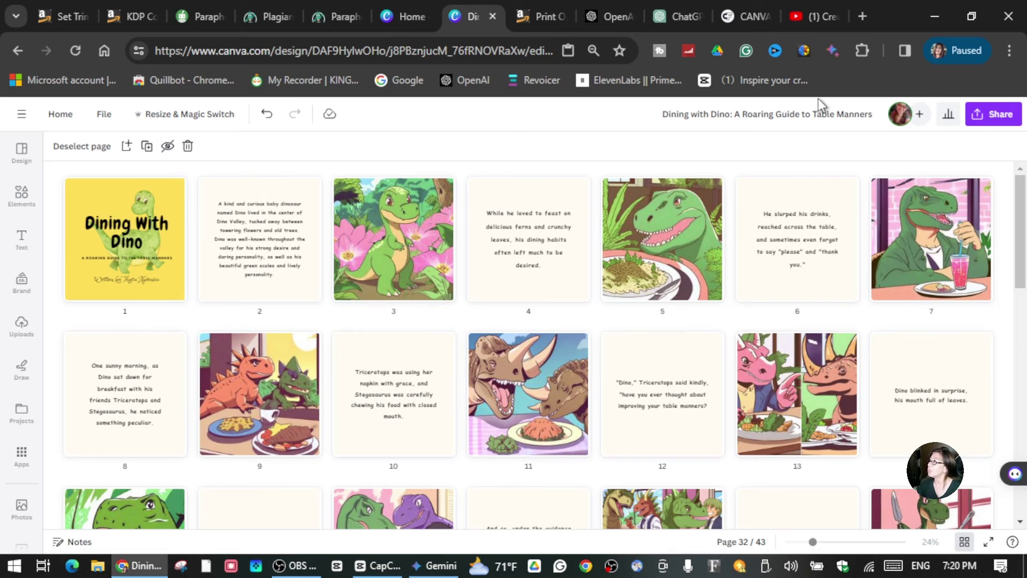
pyautogui.click(998, 117)
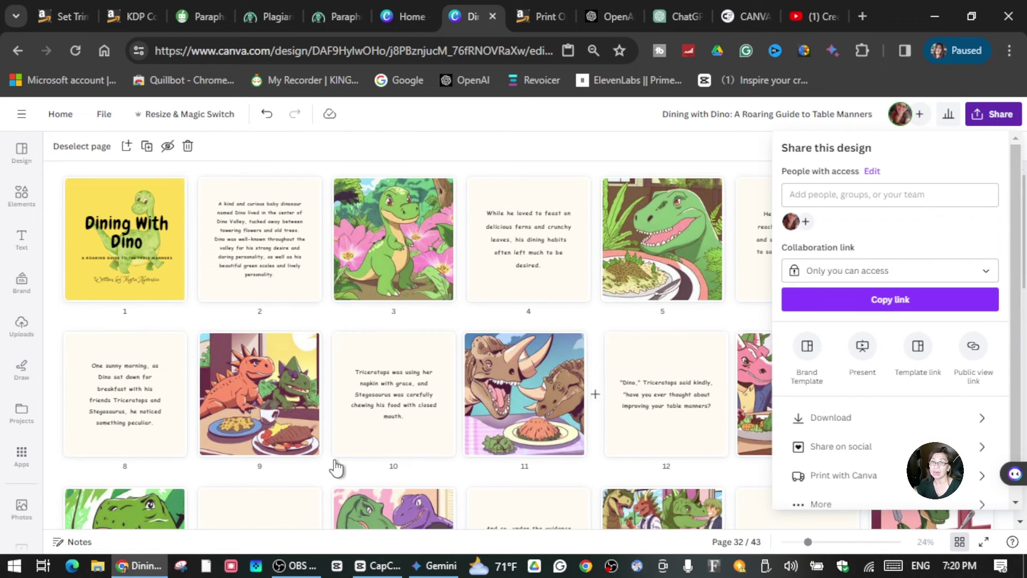
pyautogui.moveTo(609, 487)
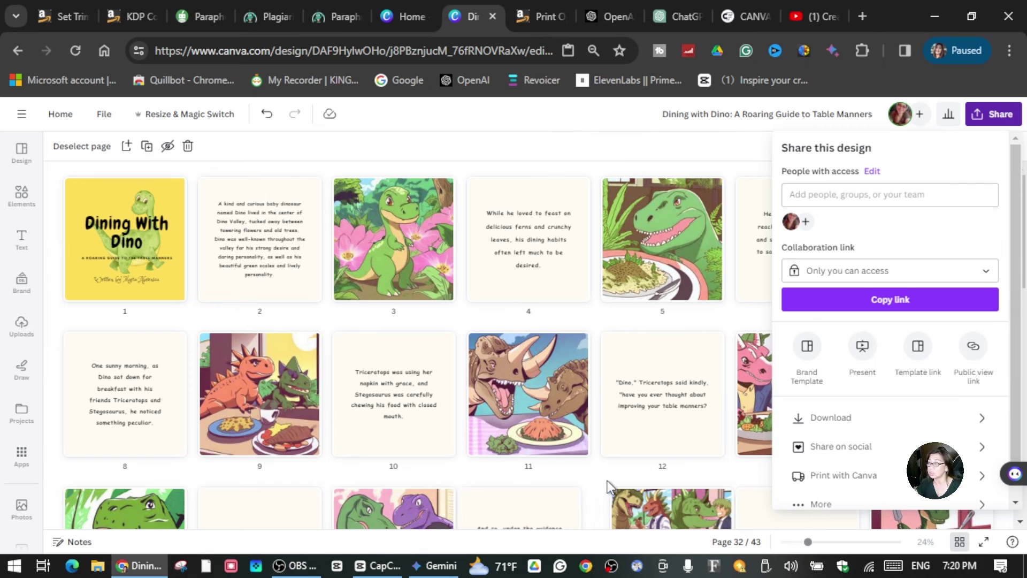
pyautogui.click(829, 423)
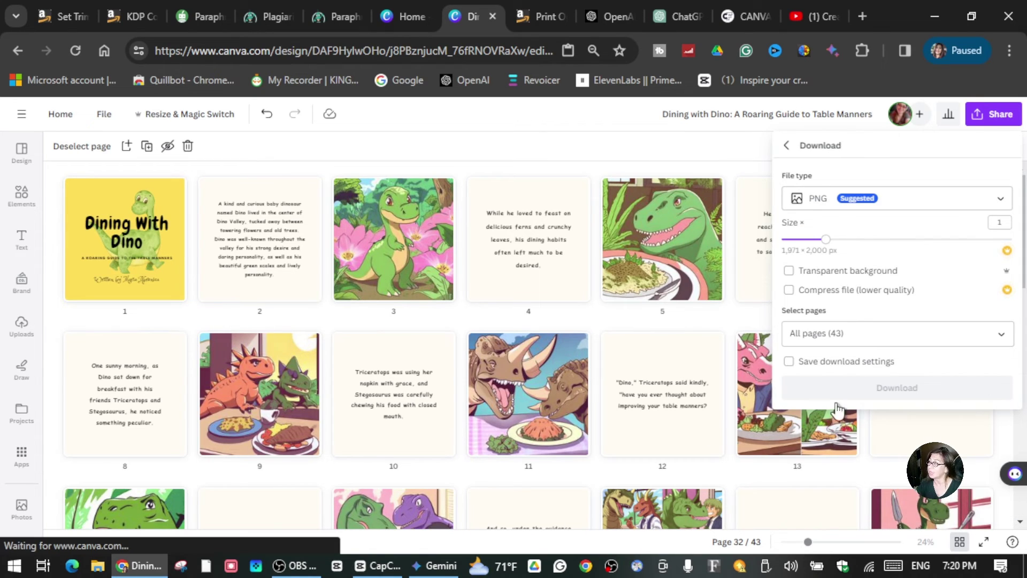
pyautogui.click(1000, 199)
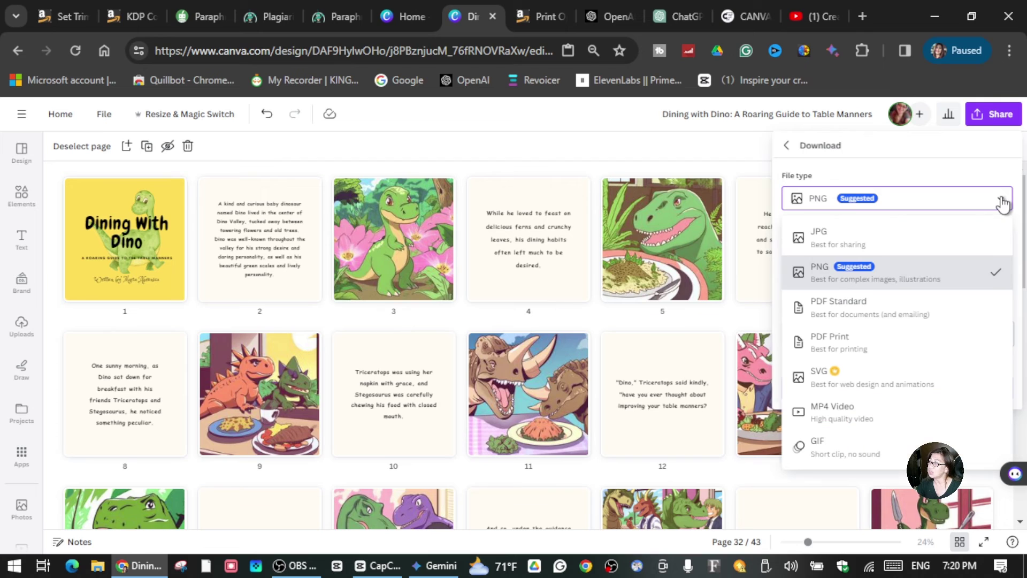
pyautogui.click(835, 351)
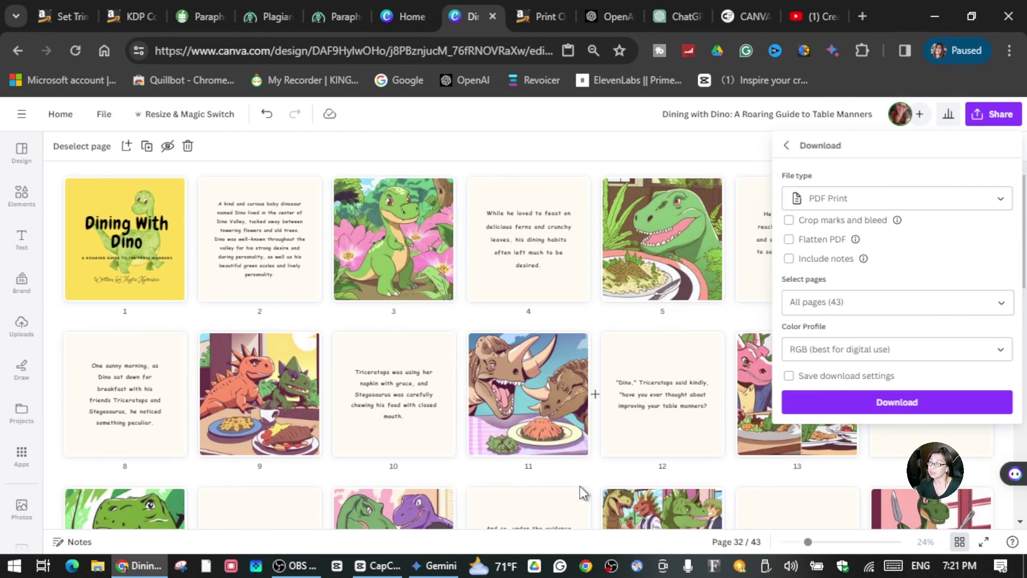
pyautogui.scroll(-10, 692, 372)
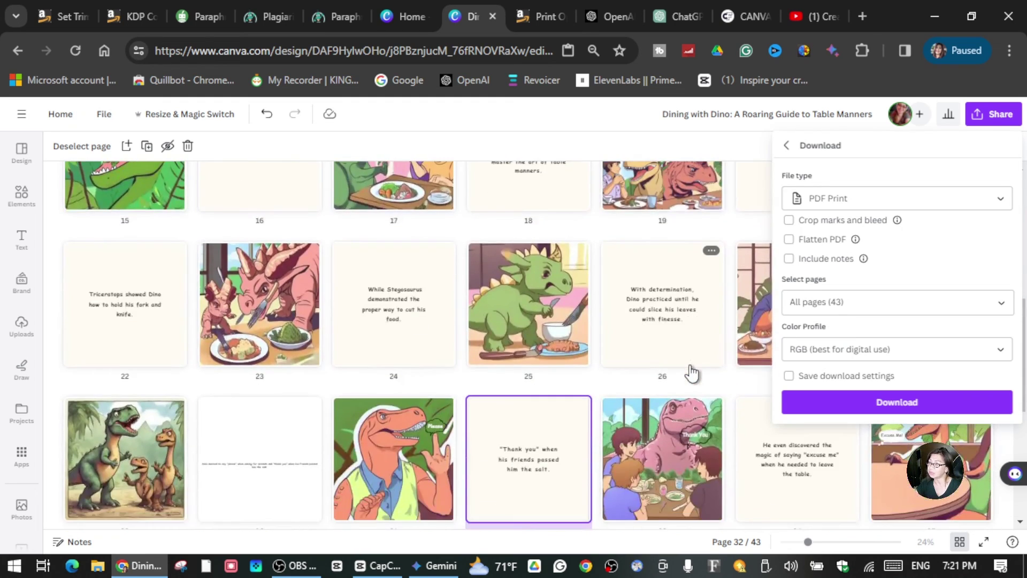
pyautogui.scroll(3, 691, 372)
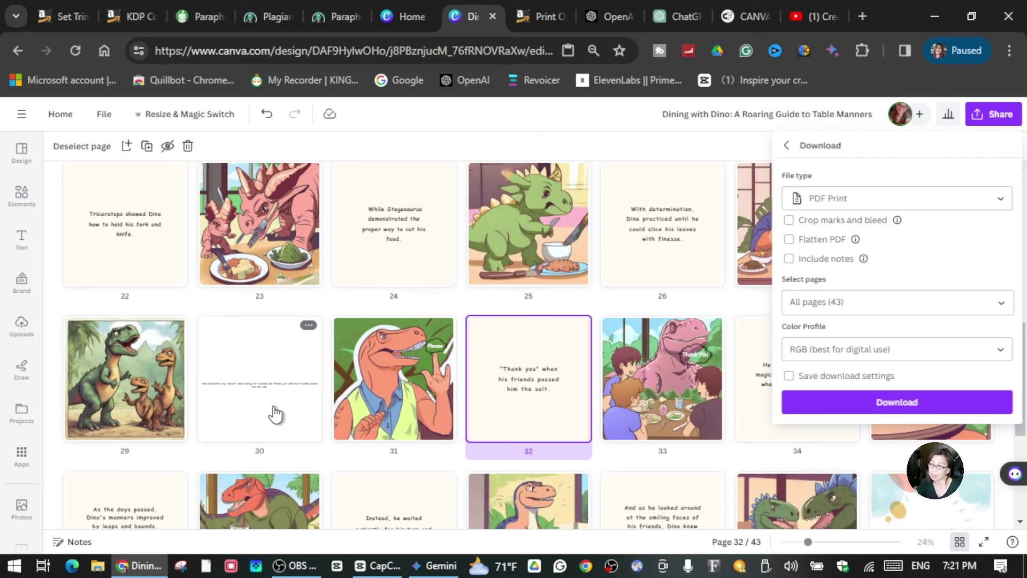
pyautogui.click(704, 139)
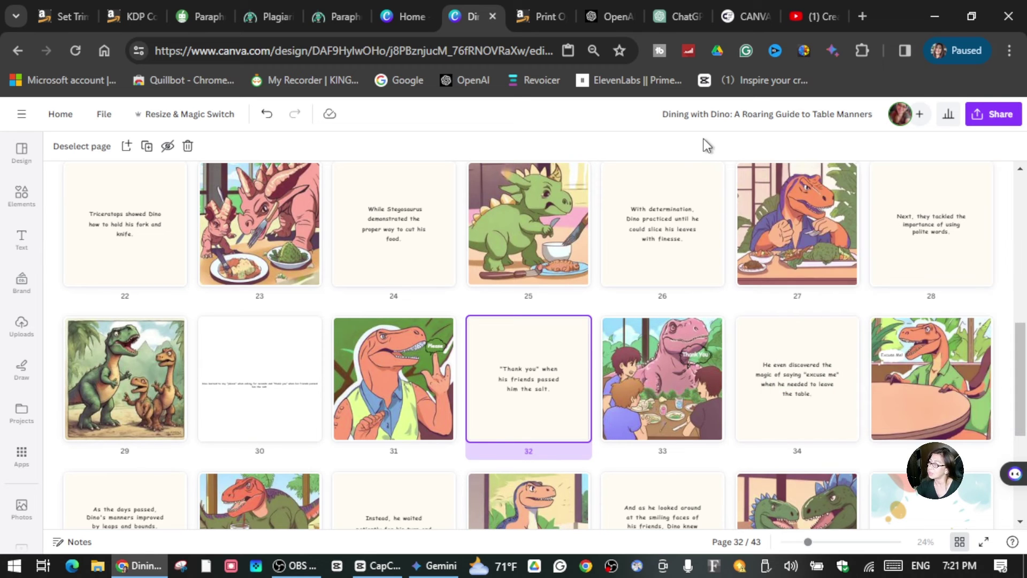
# Format page 30 like the other text pages, enlarging its sentence in a narrower five-line box on the cream document colour background
pyautogui.scroll(-5, 394, 342)
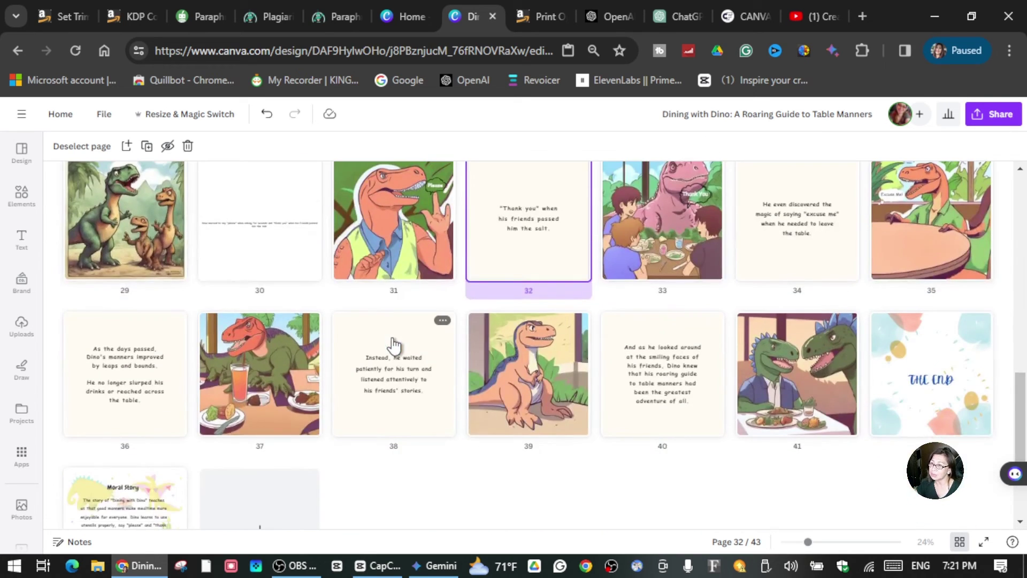
pyautogui.scroll(5, 394, 345)
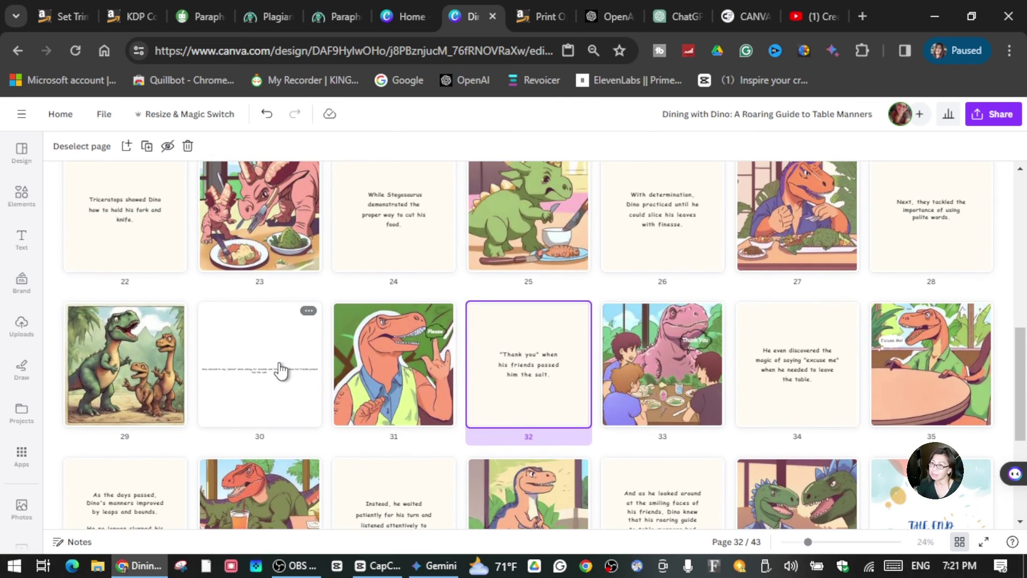
pyautogui.doubleClick(276, 365)
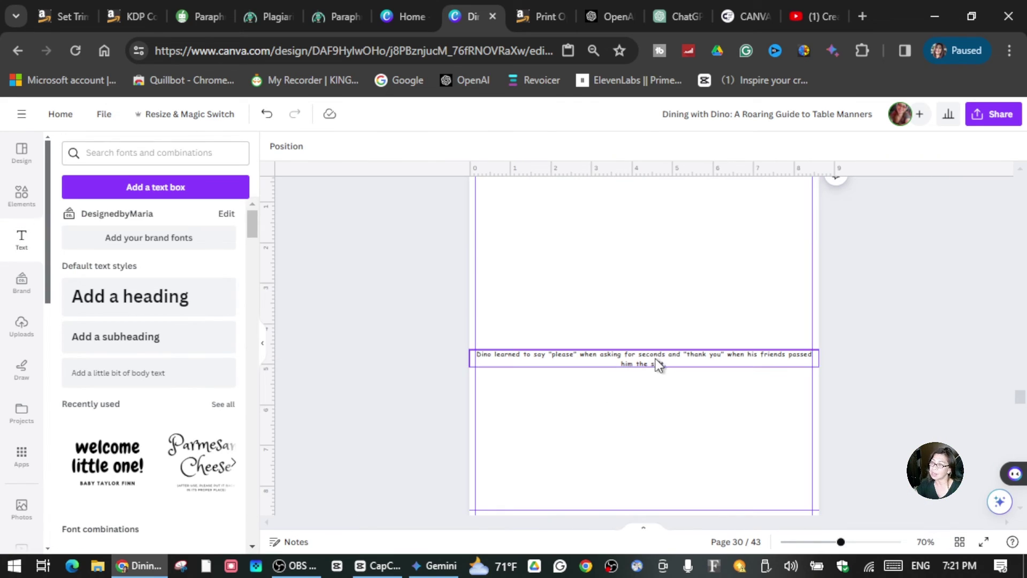
pyautogui.doubleClick(650, 358)
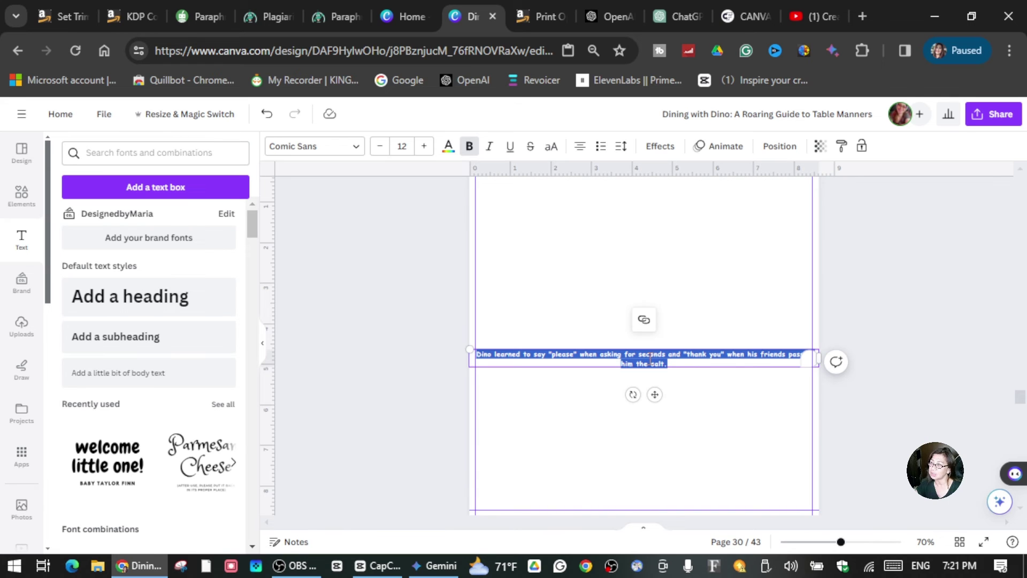
pyautogui.click(426, 146)
pyautogui.click(426, 148)
pyautogui.click(425, 148)
pyautogui.click(425, 148)
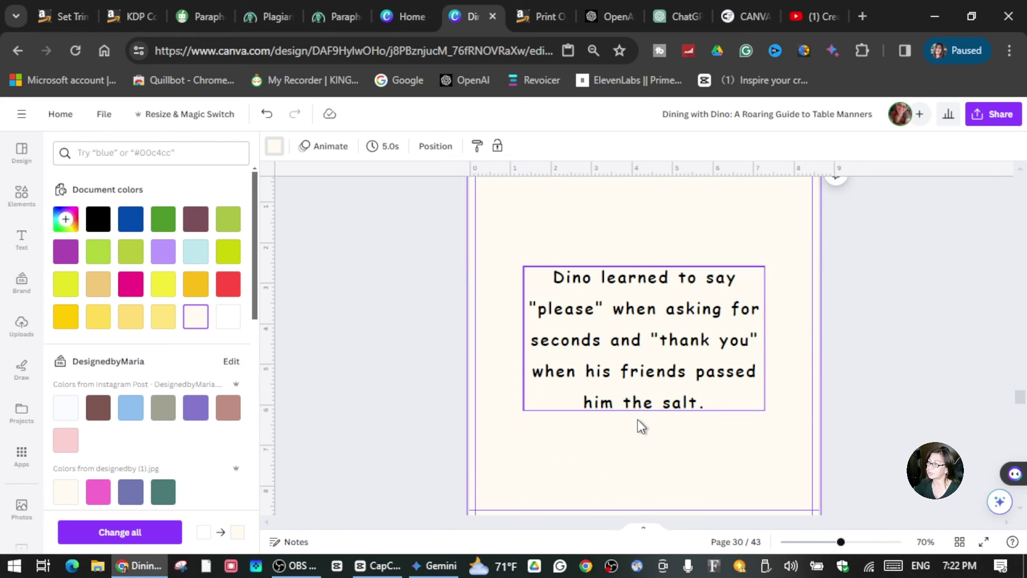
pyautogui.scroll(-4, 682, 406)
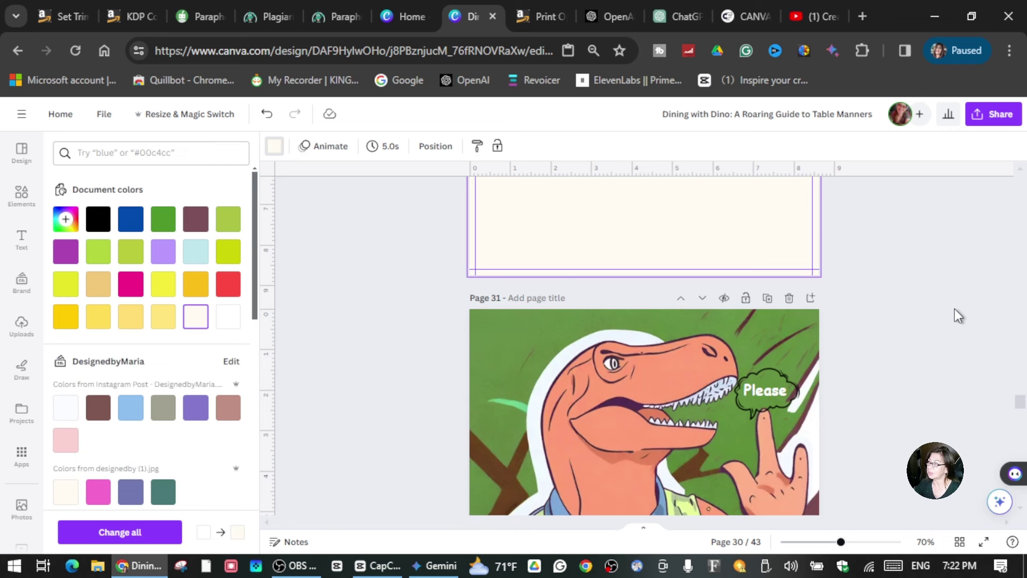
pyautogui.press('Escape')
# Review all the book's pages in grid view, from the cover through the story pages to the Moral Story page
pyautogui.click(960, 541)
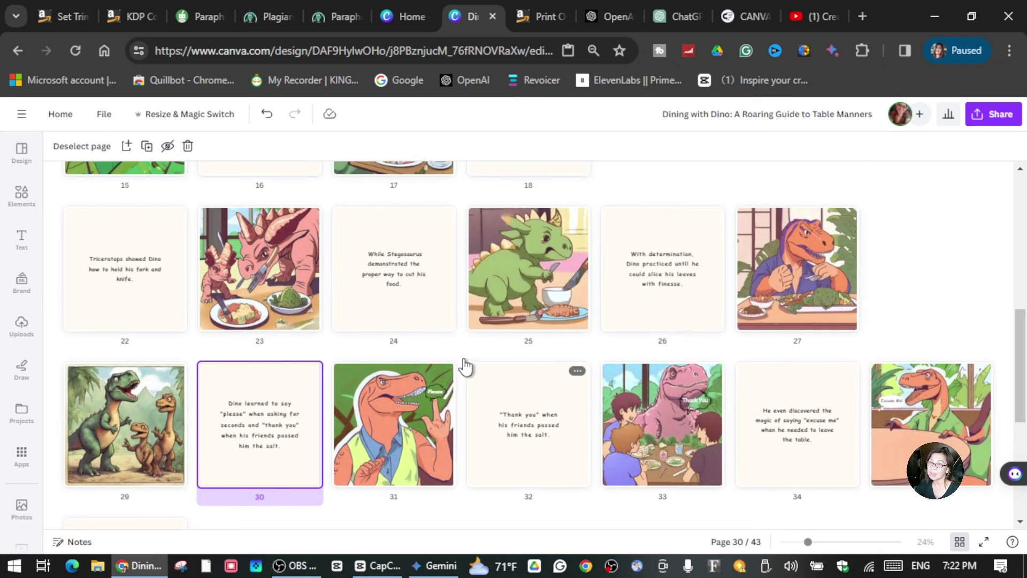
pyautogui.scroll(3, 466, 367)
pyautogui.scroll(3, 425, 344)
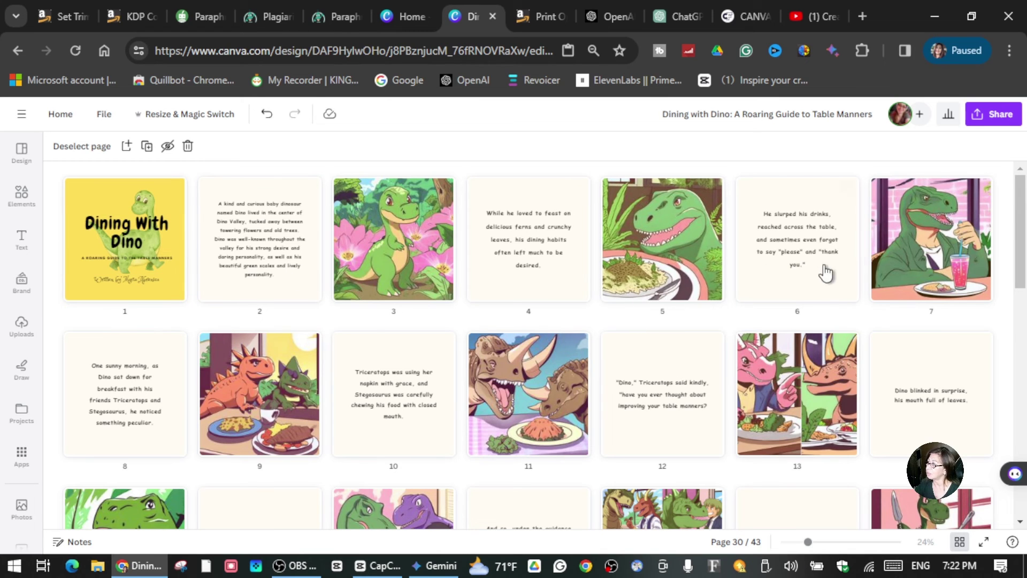
pyautogui.scroll(-3, 391, 391)
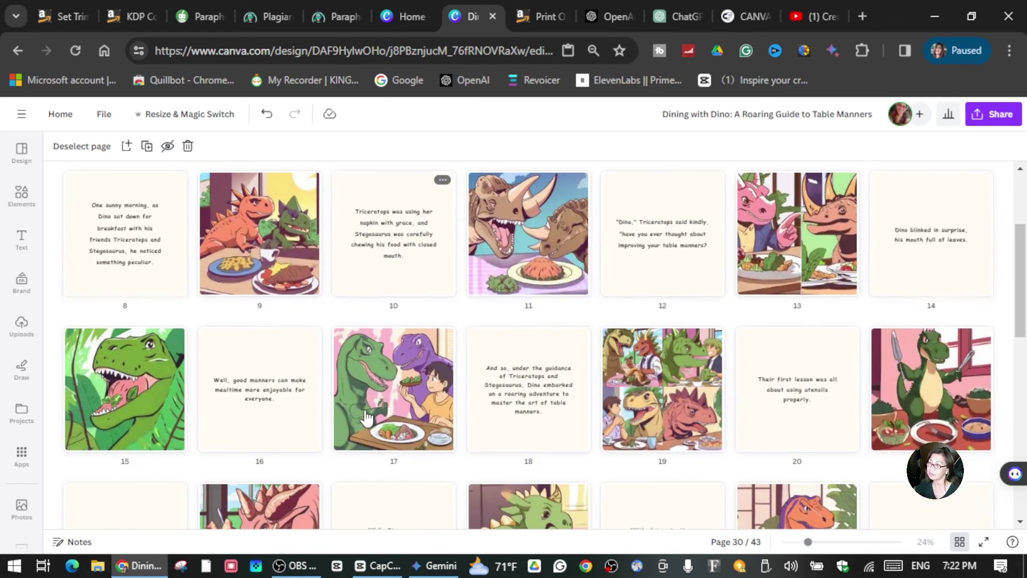
pyautogui.scroll(-3, 795, 403)
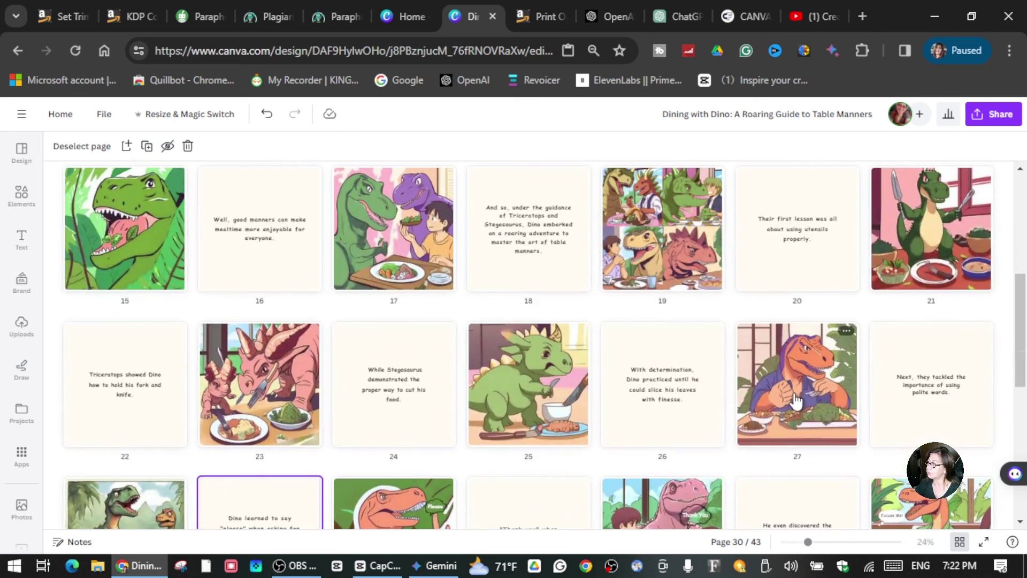
pyautogui.scroll(-3, 198, 407)
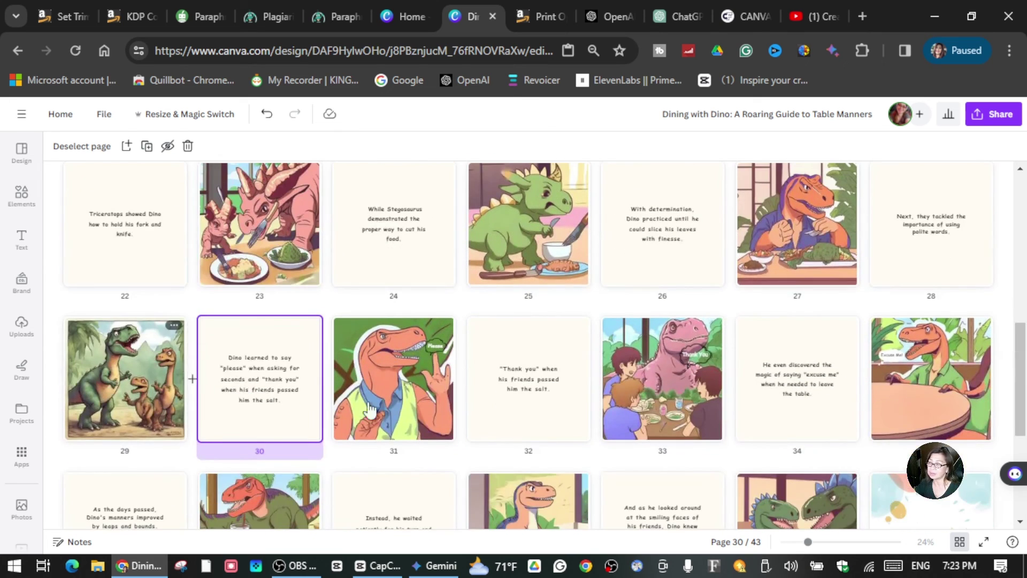
pyautogui.scroll(-3, 869, 390)
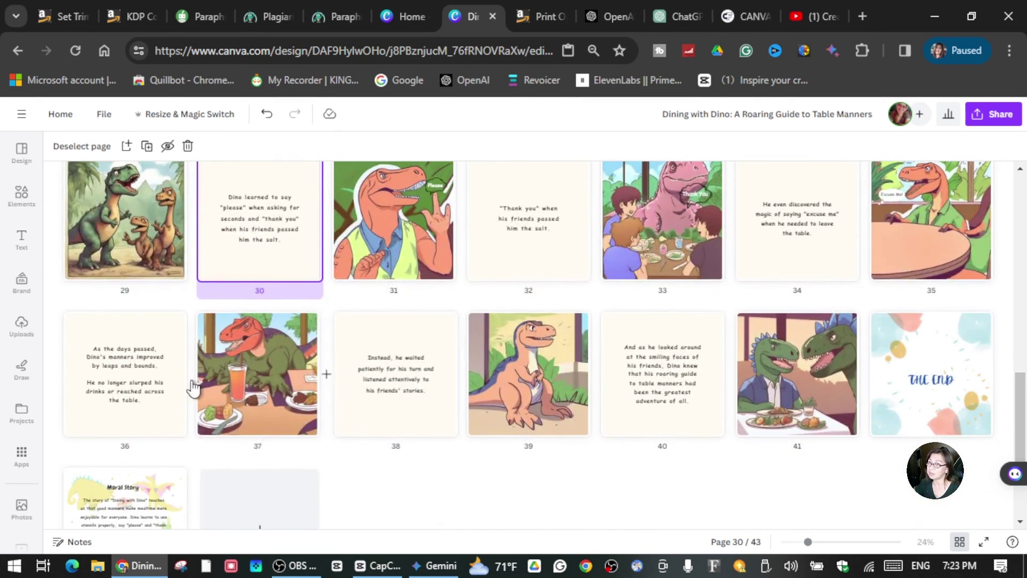
pyautogui.scroll(-2, 146, 385)
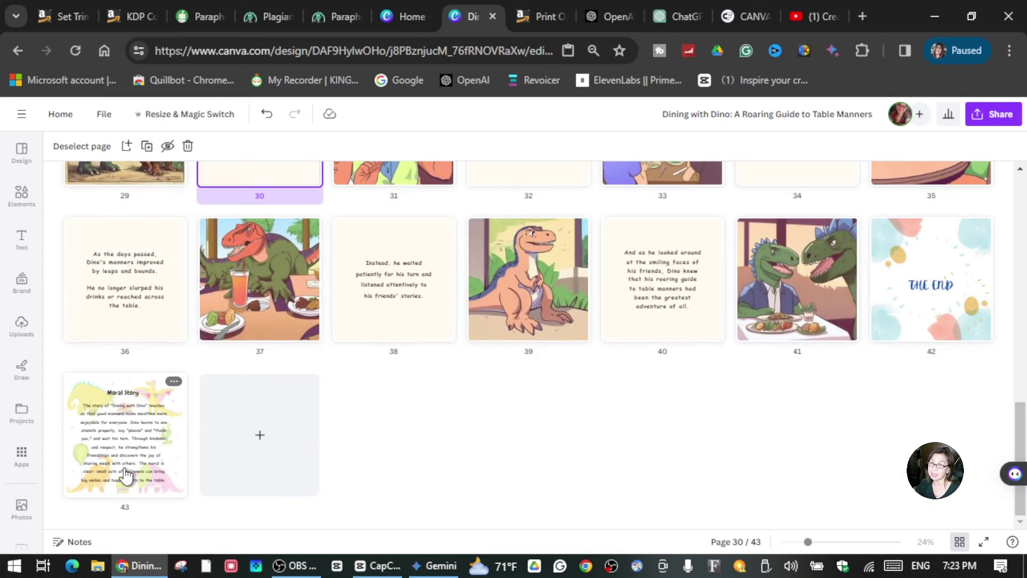
pyautogui.scroll(3, 651, 321)
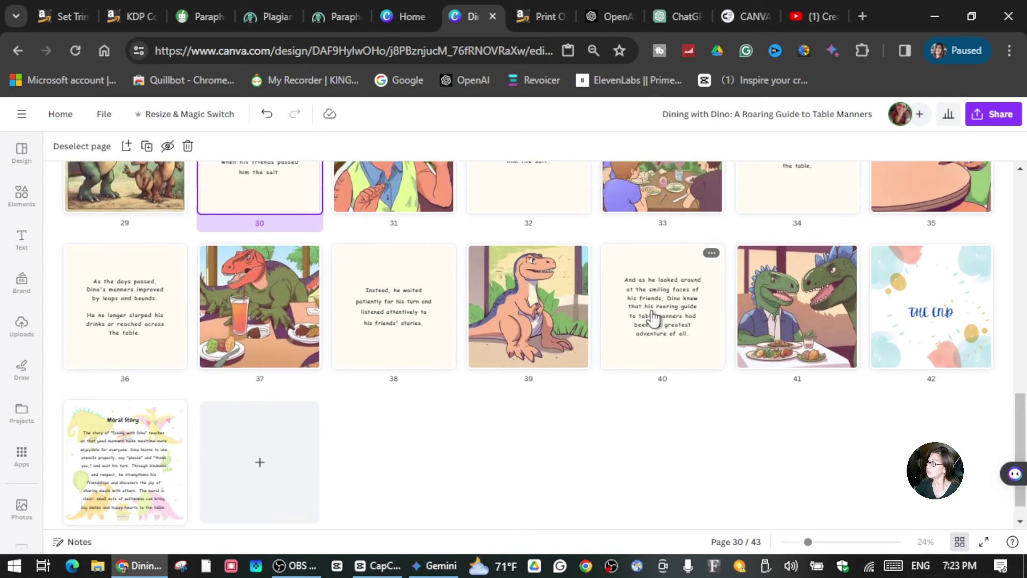
# Download all 43 pages as a PDF Print file with the CMYK (best for professional printing) colour profile
pyautogui.click(1003, 119)
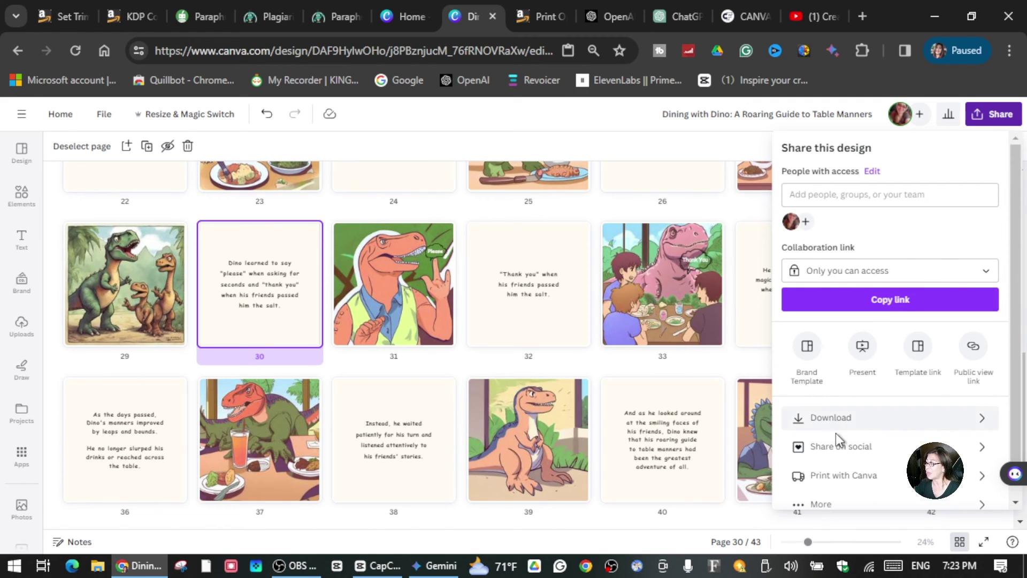
pyautogui.click(826, 418)
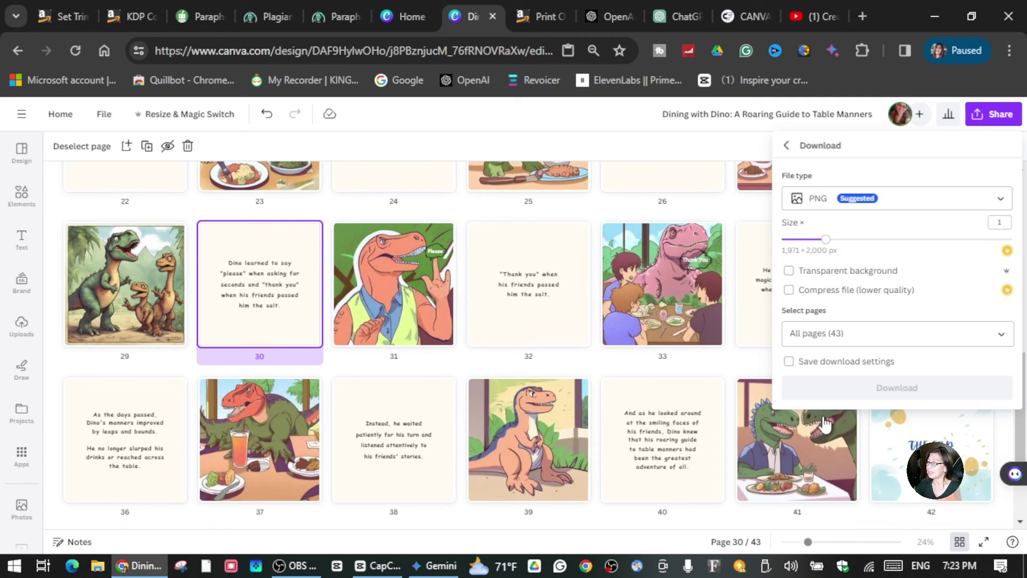
pyautogui.click(1002, 202)
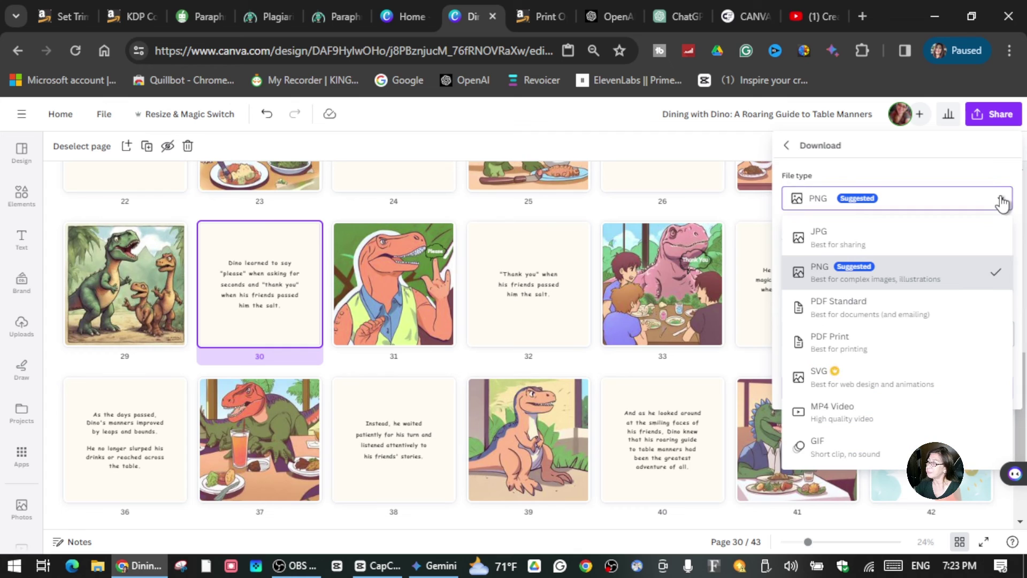
pyautogui.click(851, 342)
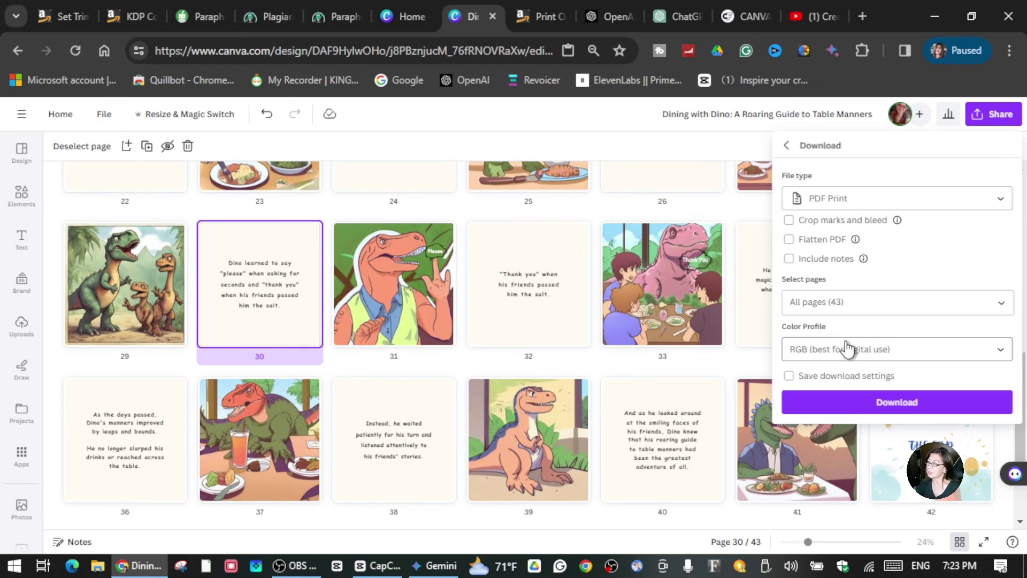
pyautogui.click(846, 347)
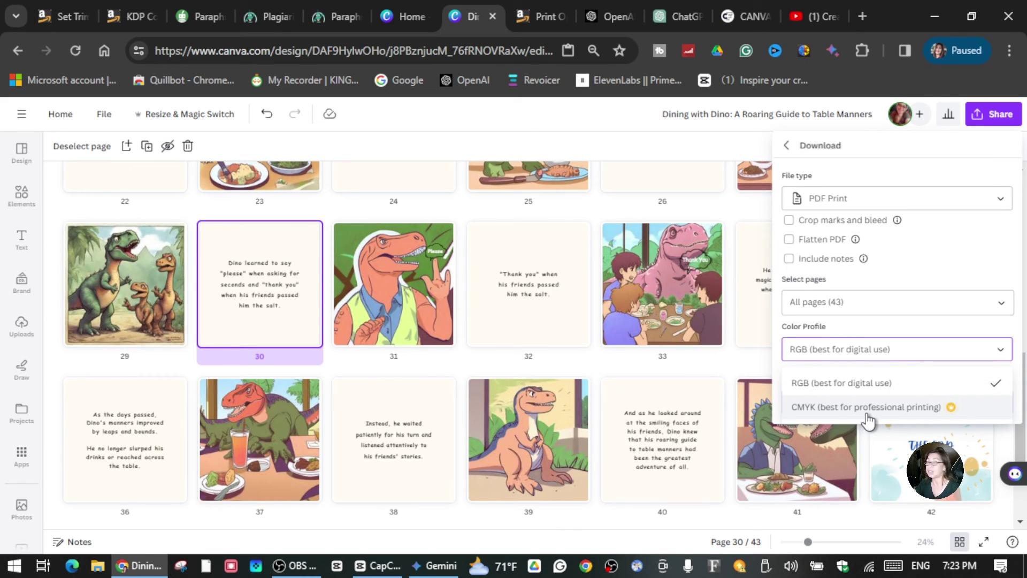
pyautogui.click(807, 409)
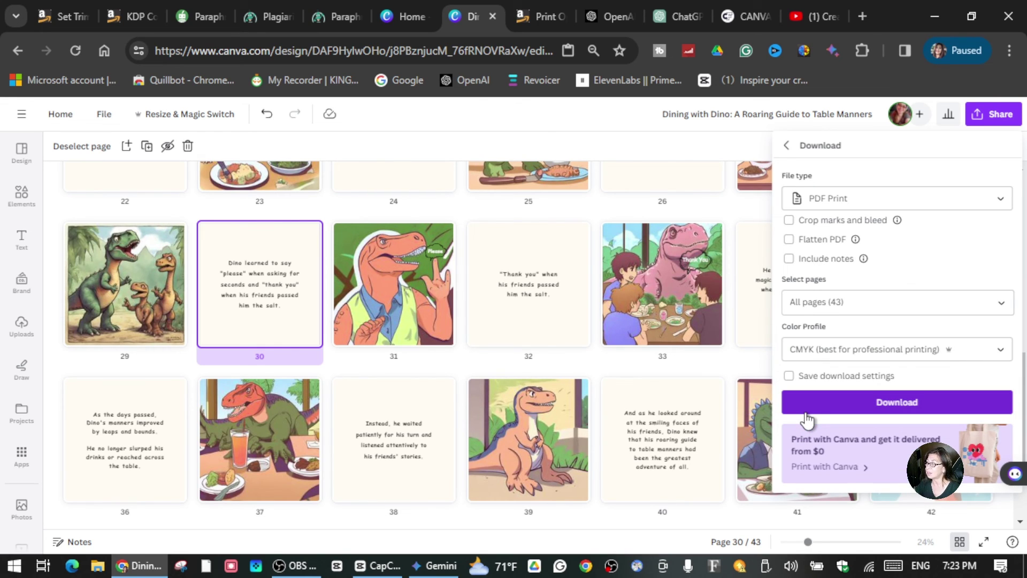
pyautogui.click(791, 375)
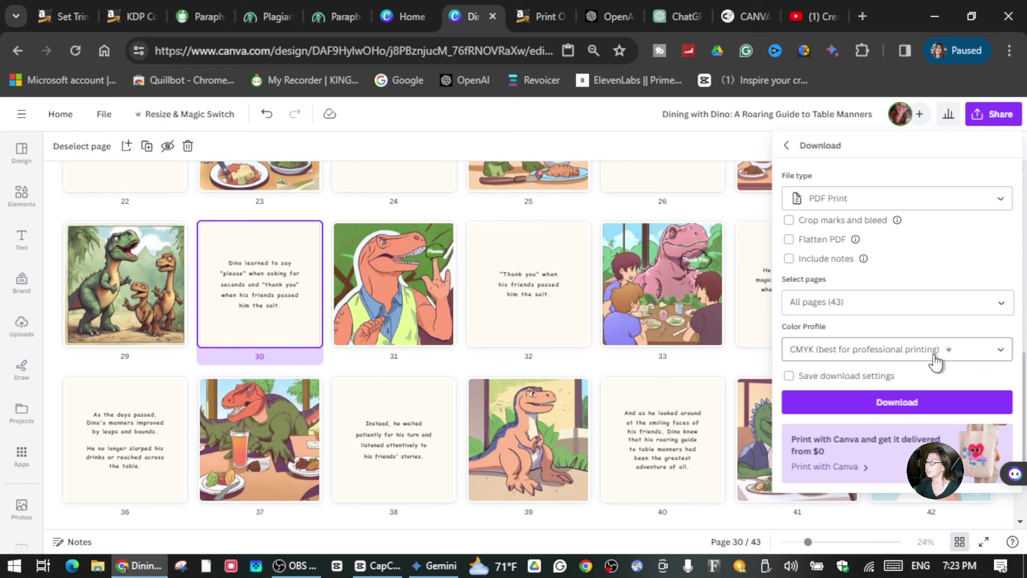
pyautogui.click(900, 405)
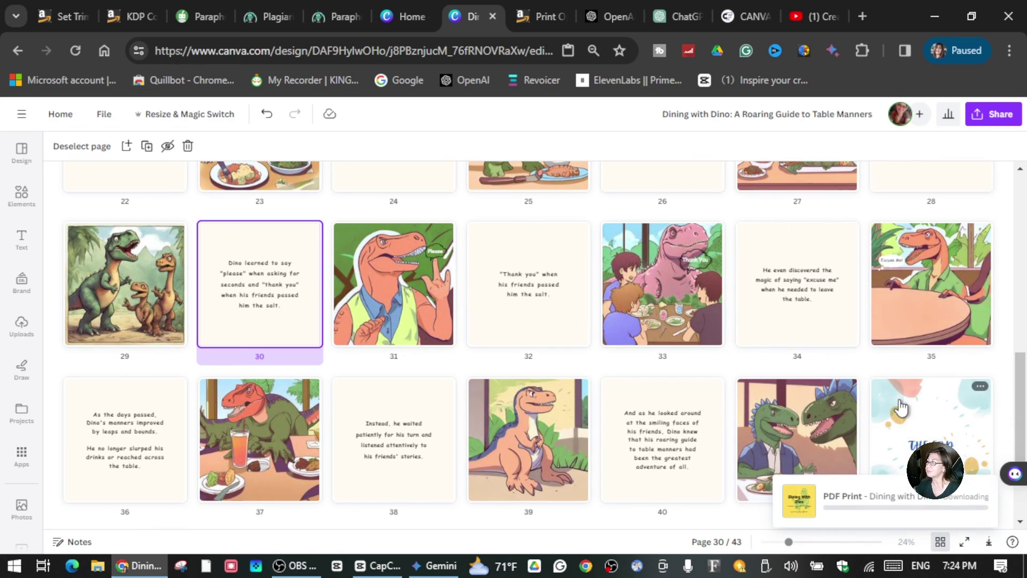